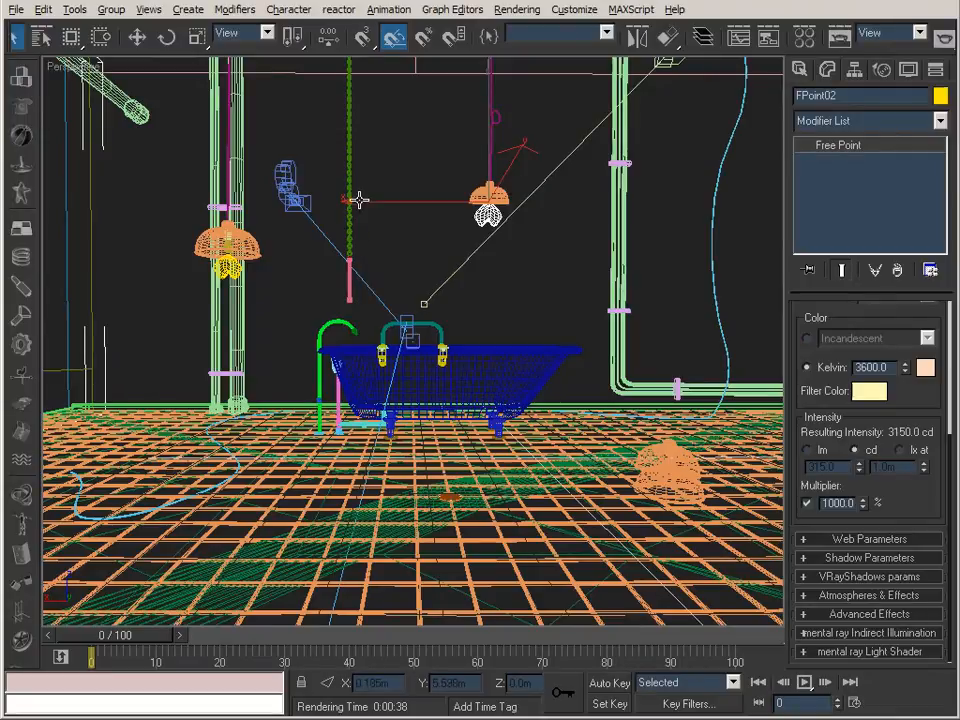
Step: Select the spherical VRayLight placed far outside the bathroom in the Perspective view
middle_drag(361, 202, 351, 208)
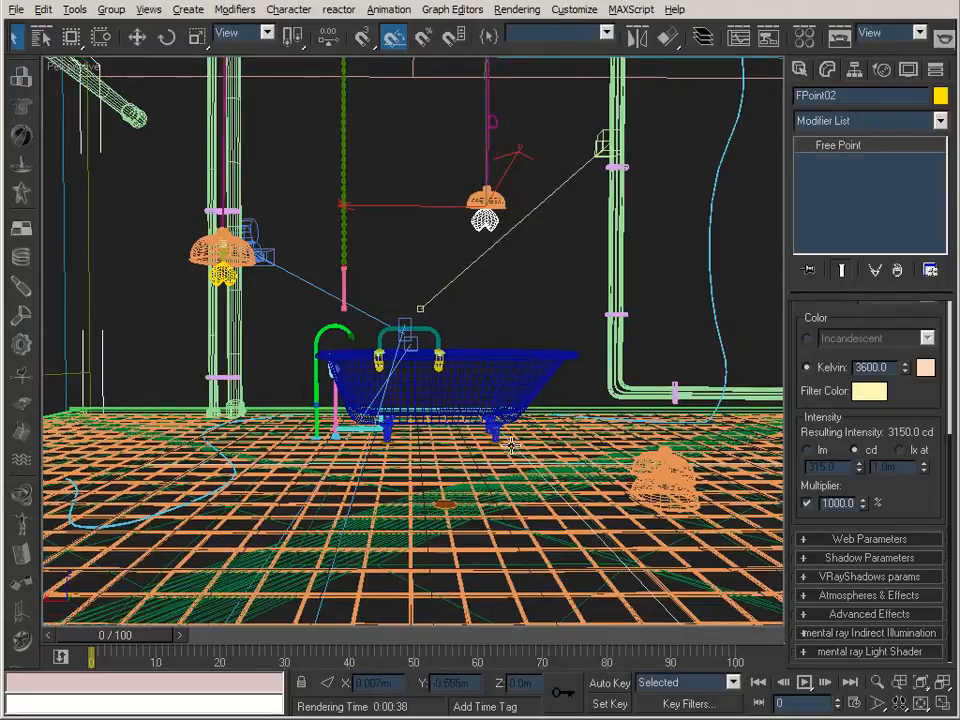
click(877, 684)
drag(384, 140, 428, 525)
drag(448, 297, 484, 253)
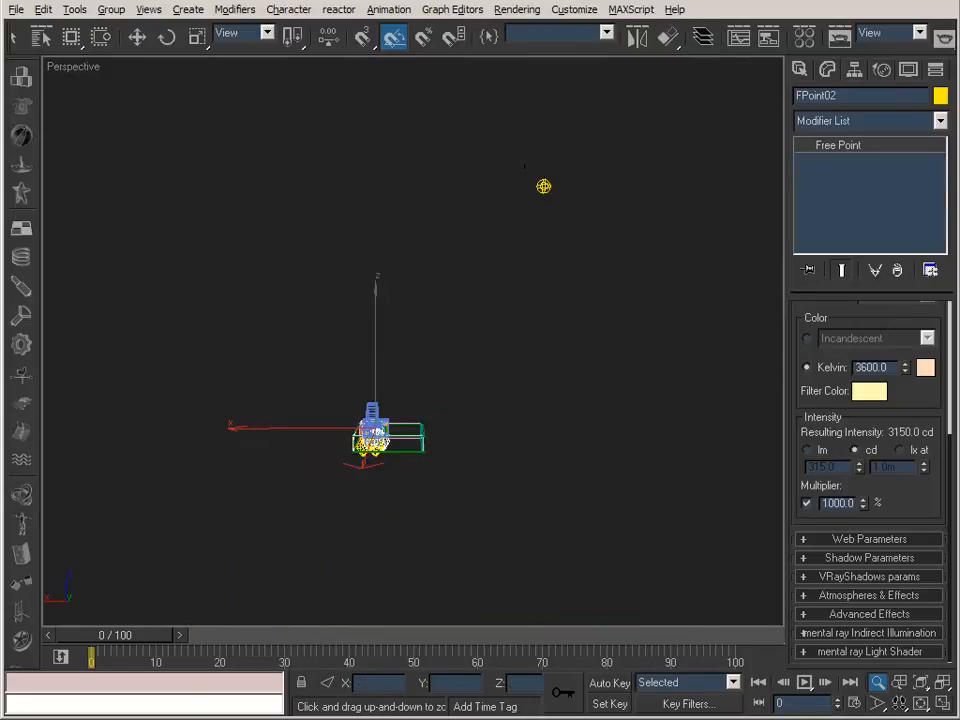
click(921, 704)
drag(349, 300, 625, 145)
drag(415, 424, 461, 381)
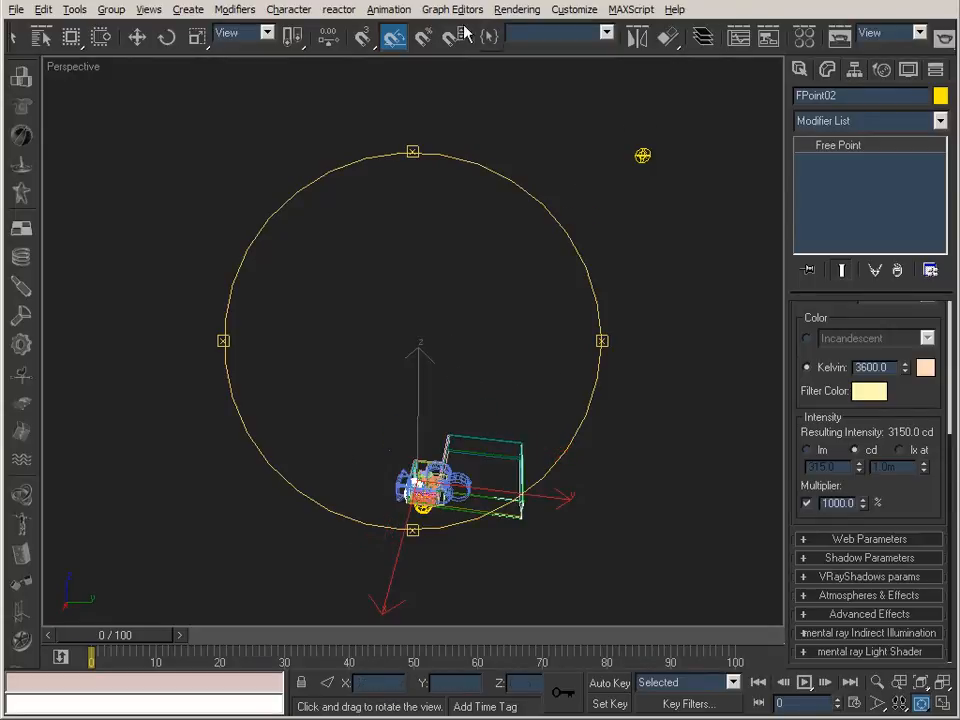
click(137, 37)
click(13, 37)
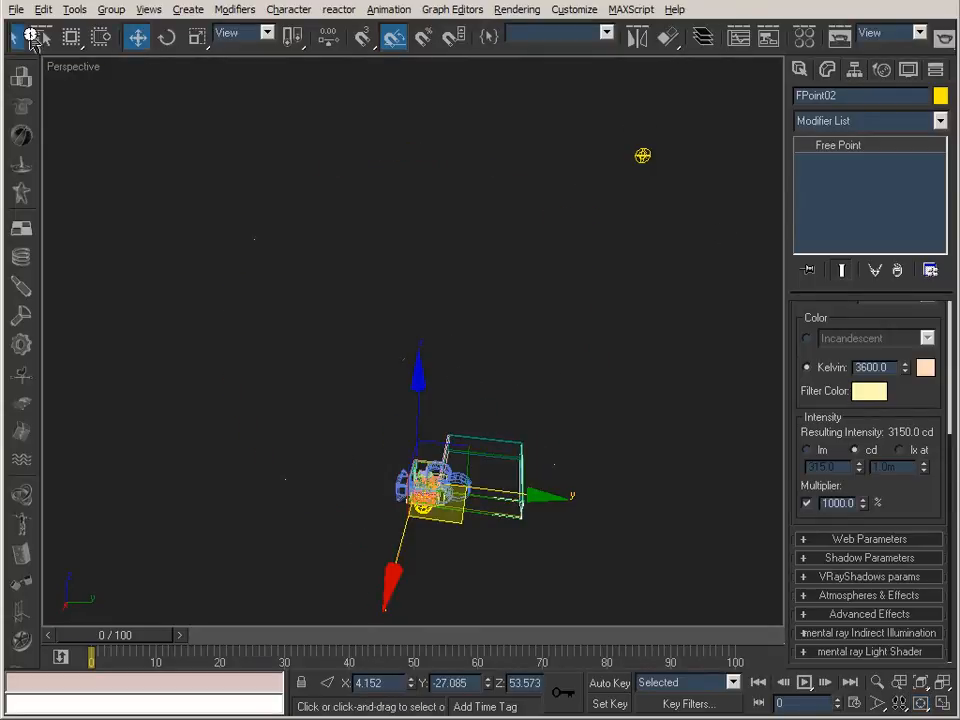
drag(574, 120, 747, 244)
middle_drag(643, 191, 595, 162)
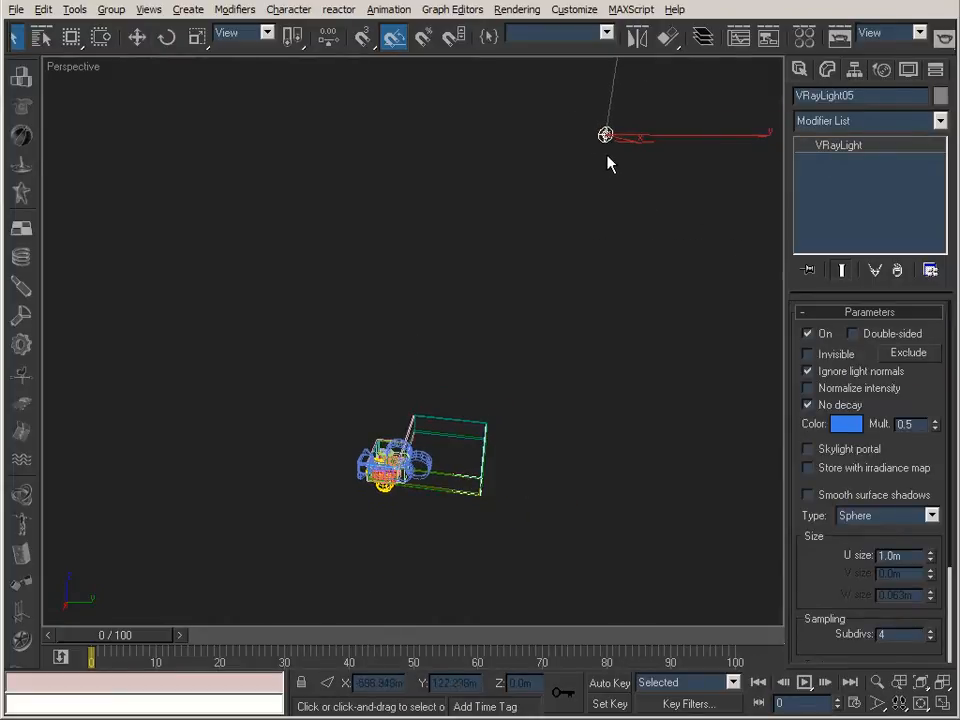
middle_drag(613, 195, 606, 223)
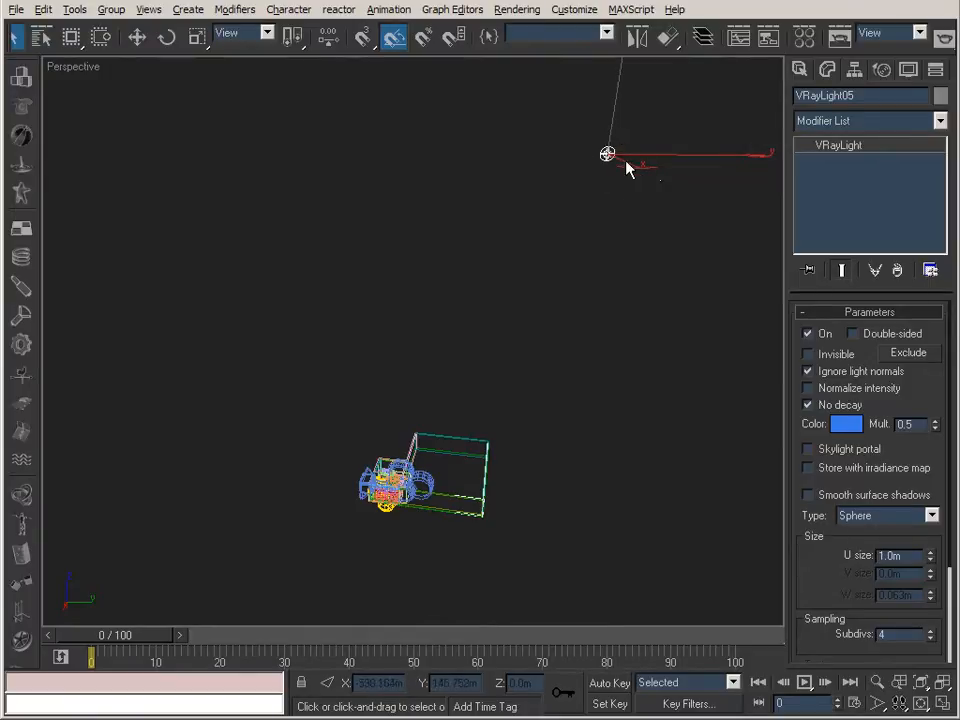
Step: Switch the viewport from Perspective to the Camera03 view
middle_drag(489, 287, 527, 174)
key(alt+z)
drag(500, 383, 508, 330)
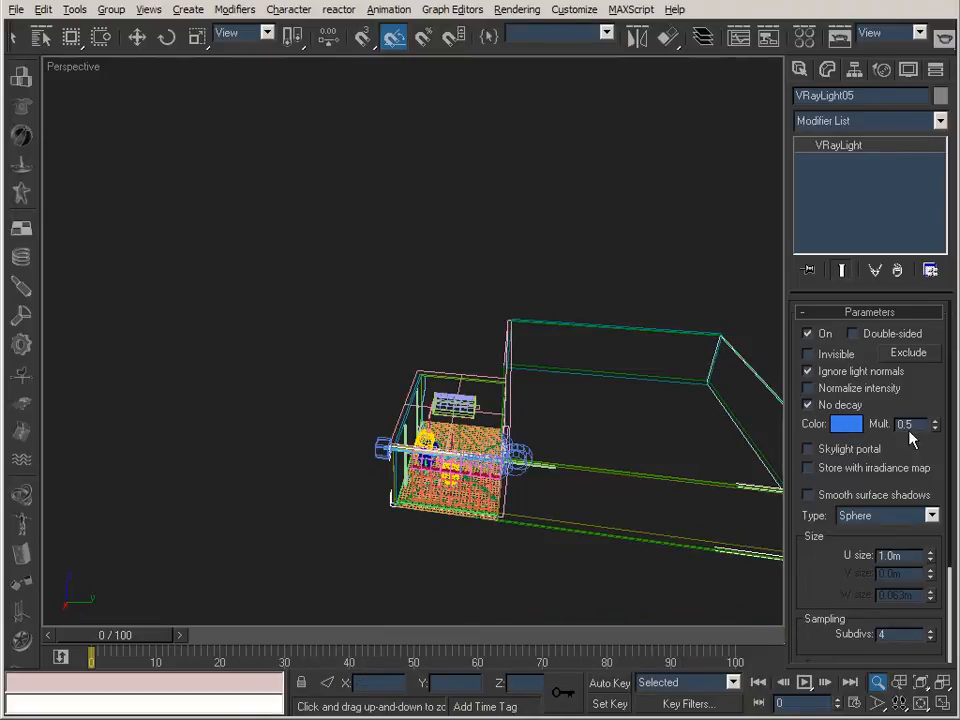
middle_drag(466, 391, 392, 383)
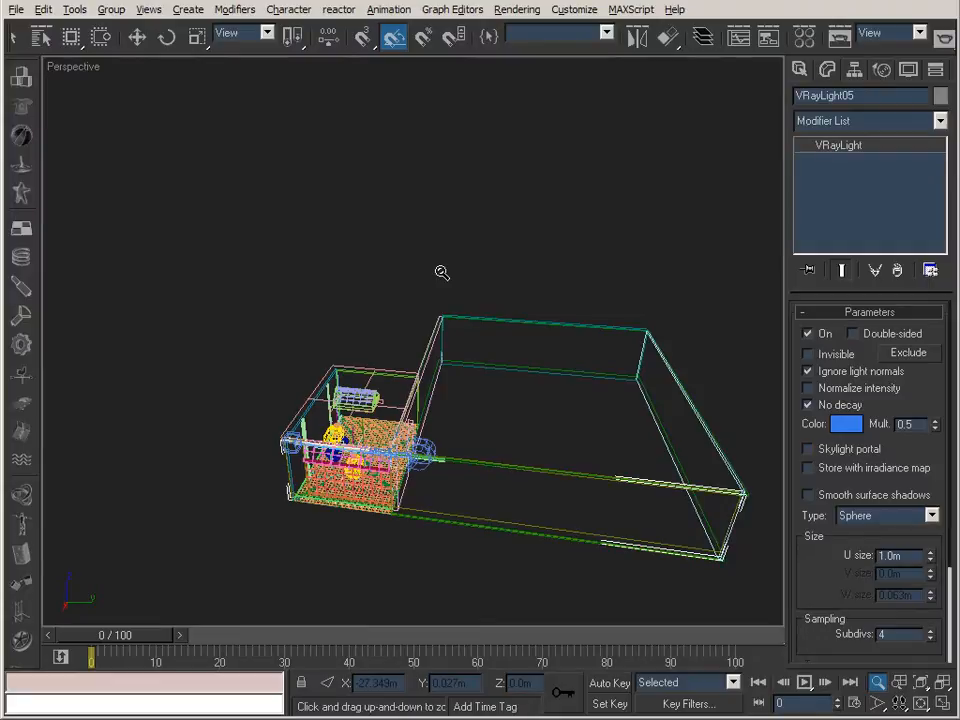
drag(281, 407, 368, 362)
key(c)
key(Down)
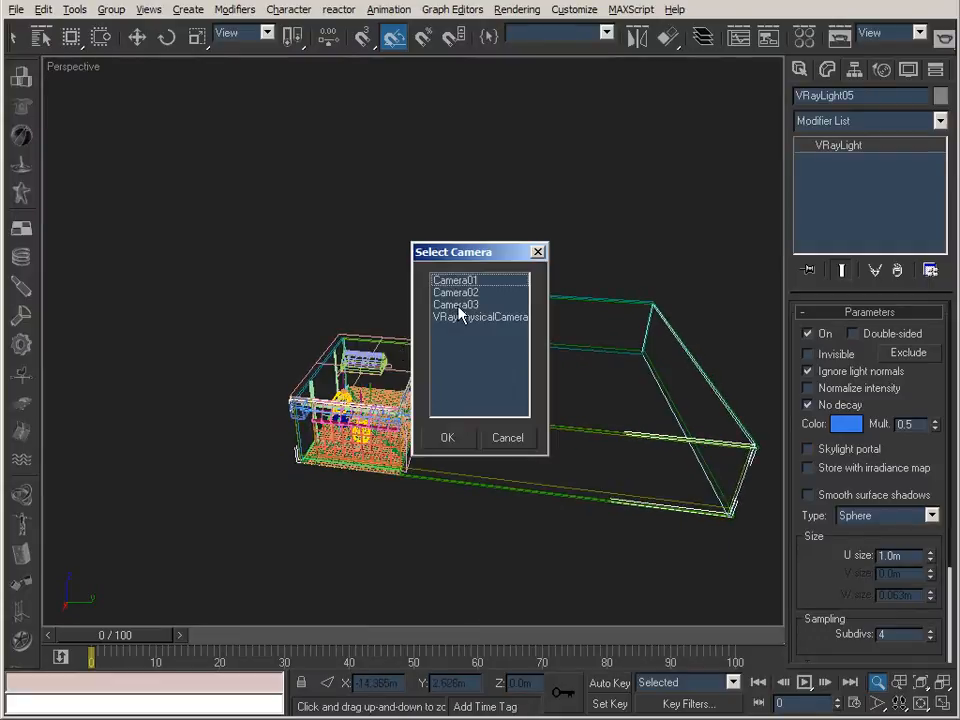
key(Return)
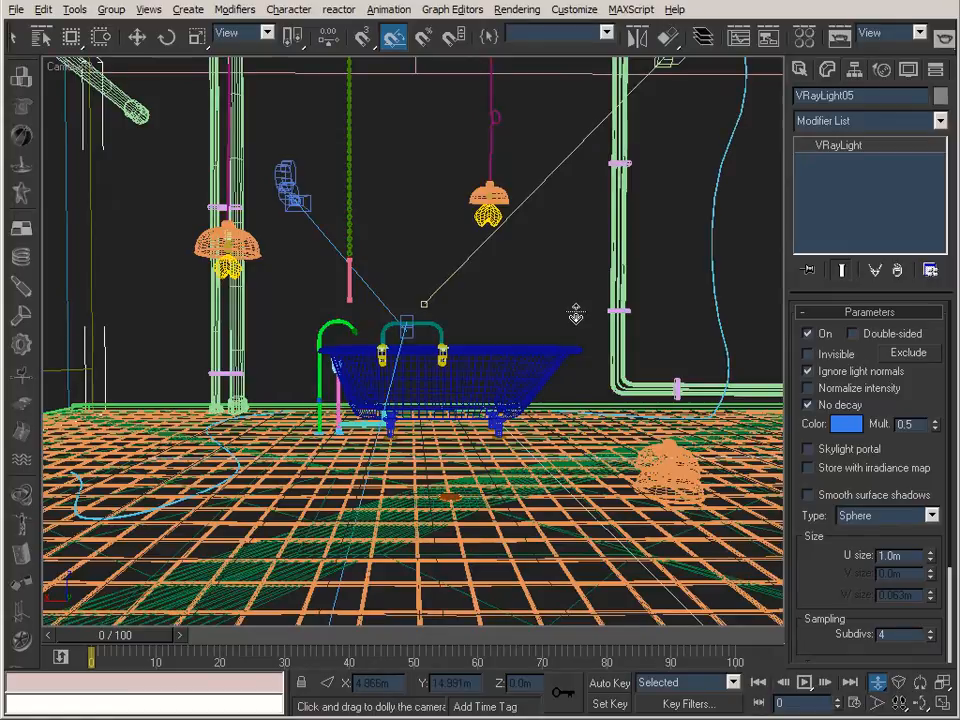
Step: Check the V-Ray image sampler, indirect illumination and light cache settings, and render the Camera03 view
click(843, 40)
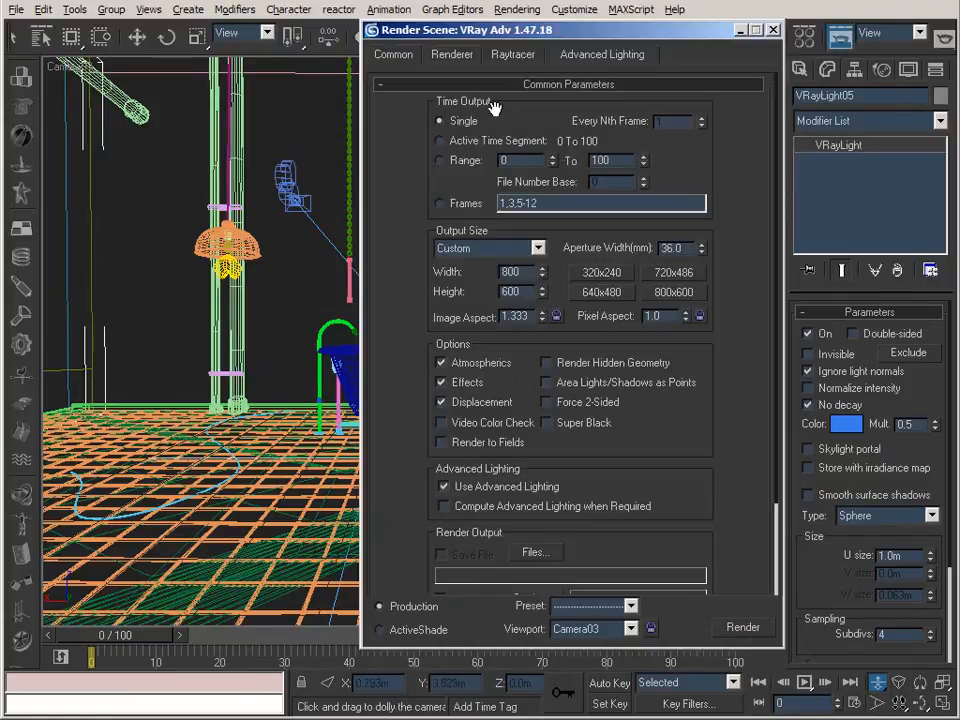
click(450, 56)
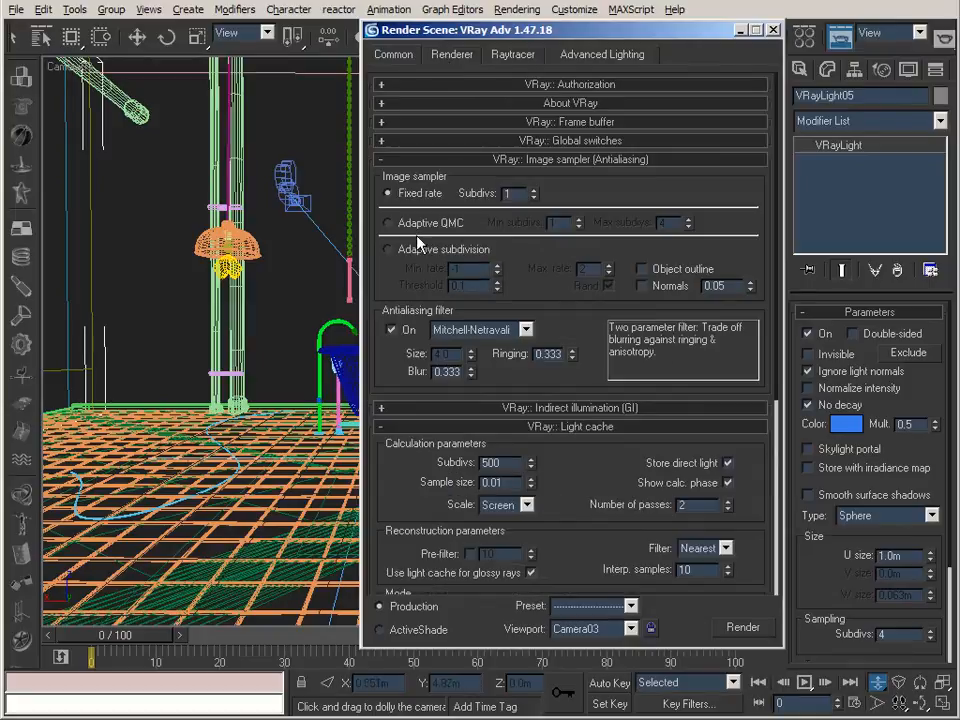
drag(585, 508, 683, 345)
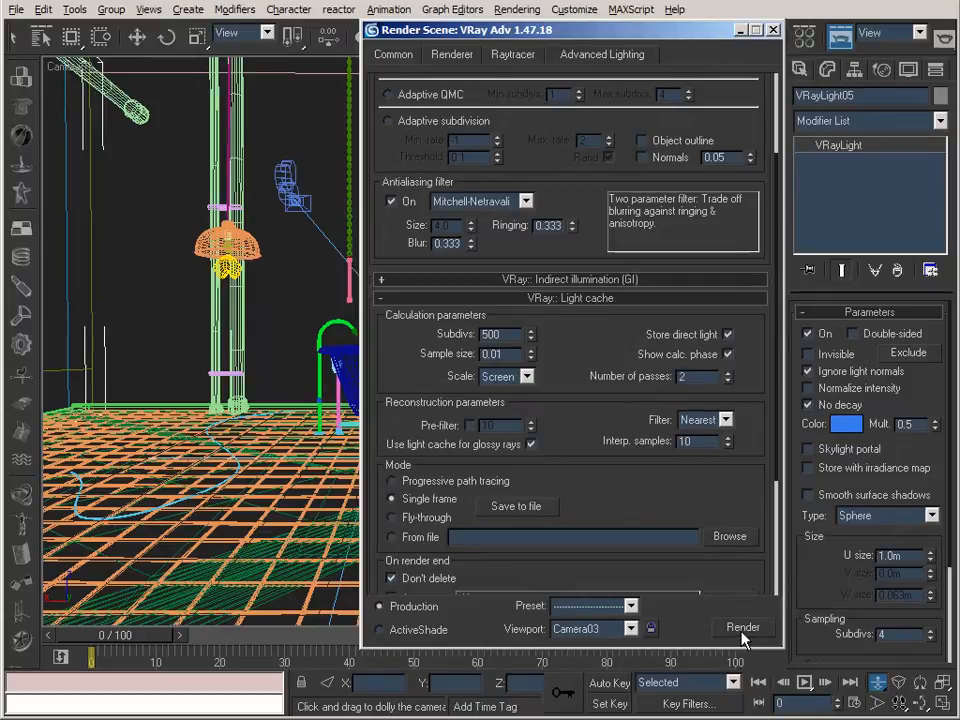
scroll(598, 340, up, 1)
click(598, 312)
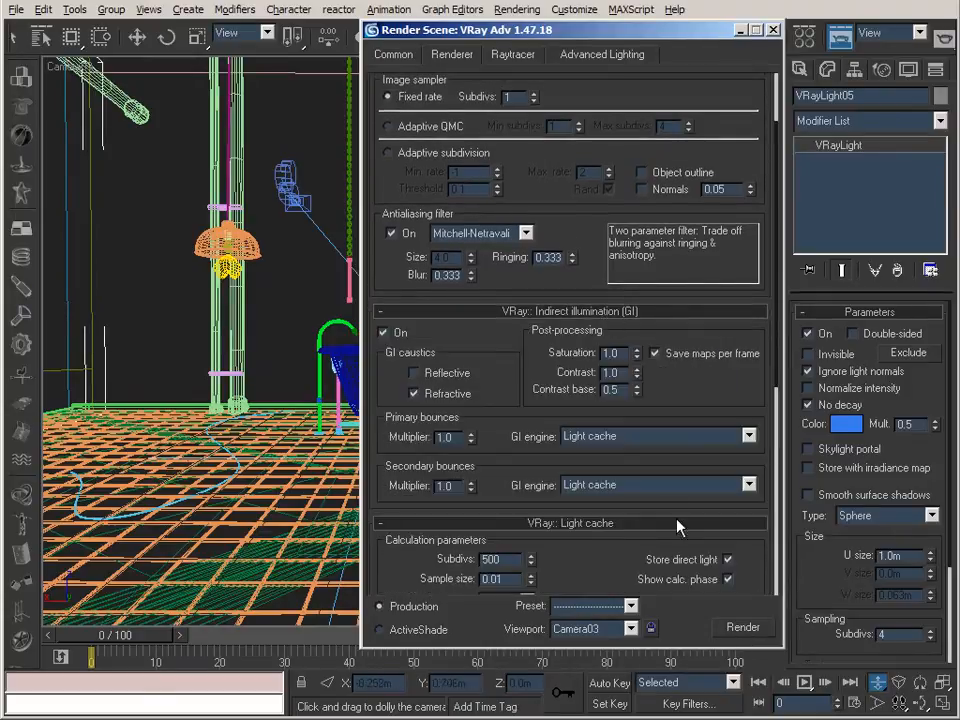
click(655, 312)
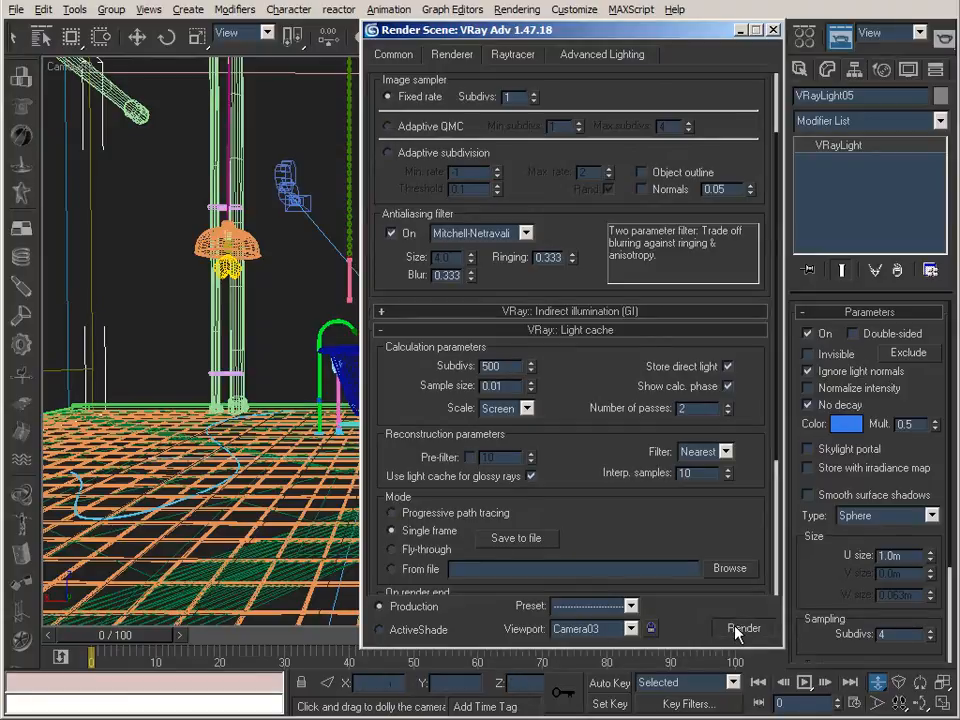
key(shift+q)
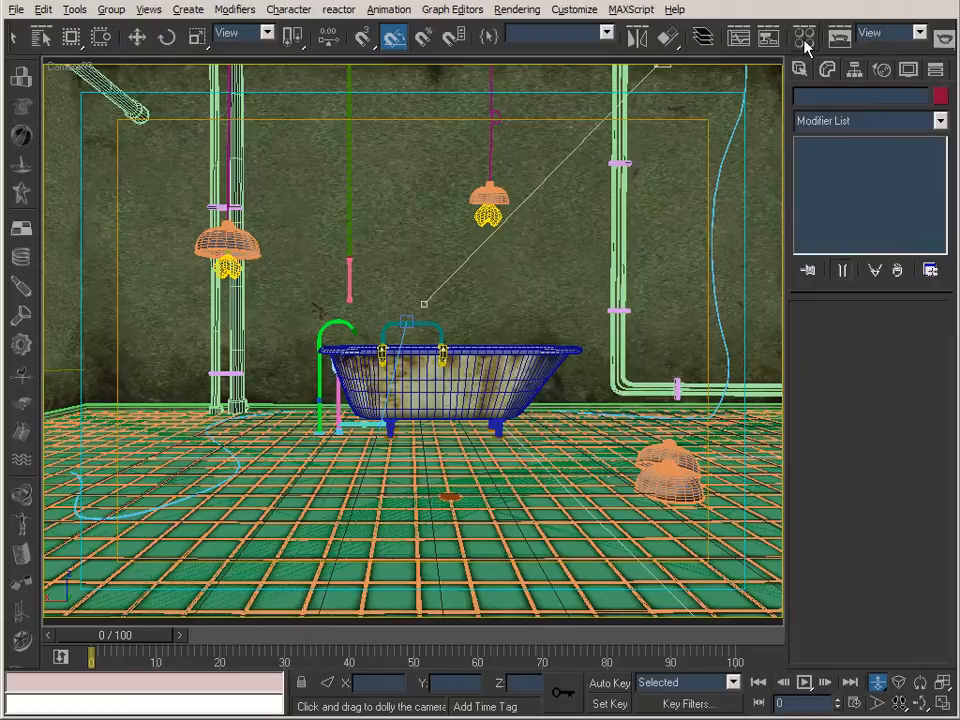
Step: Check the MoonlightHDRI_BC environment map's parameters in the Material Editor
click(805, 38)
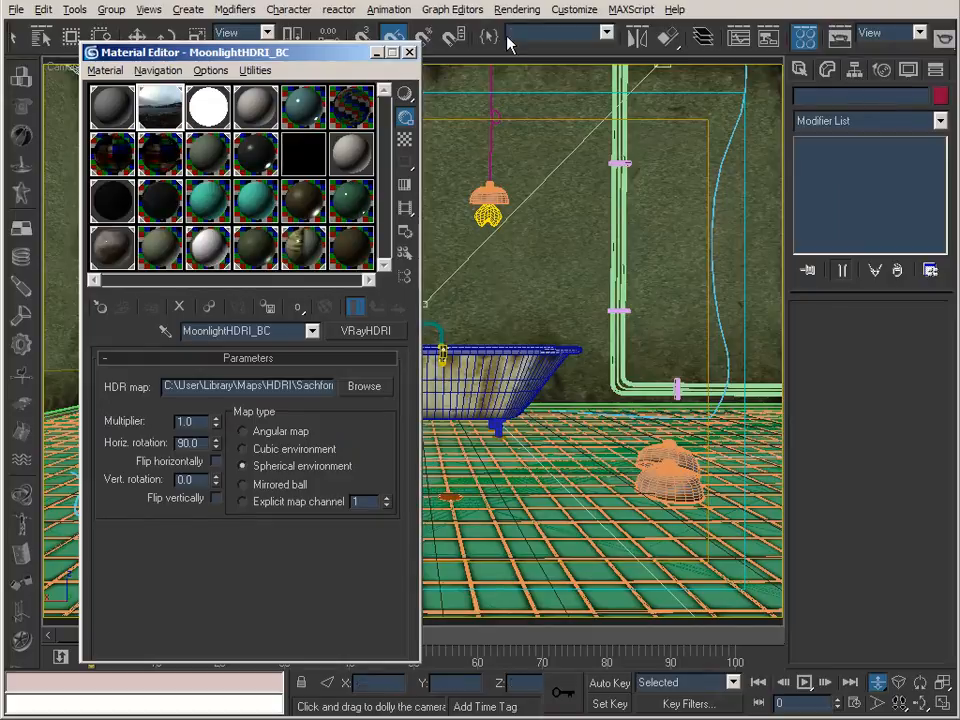
click(409, 53)
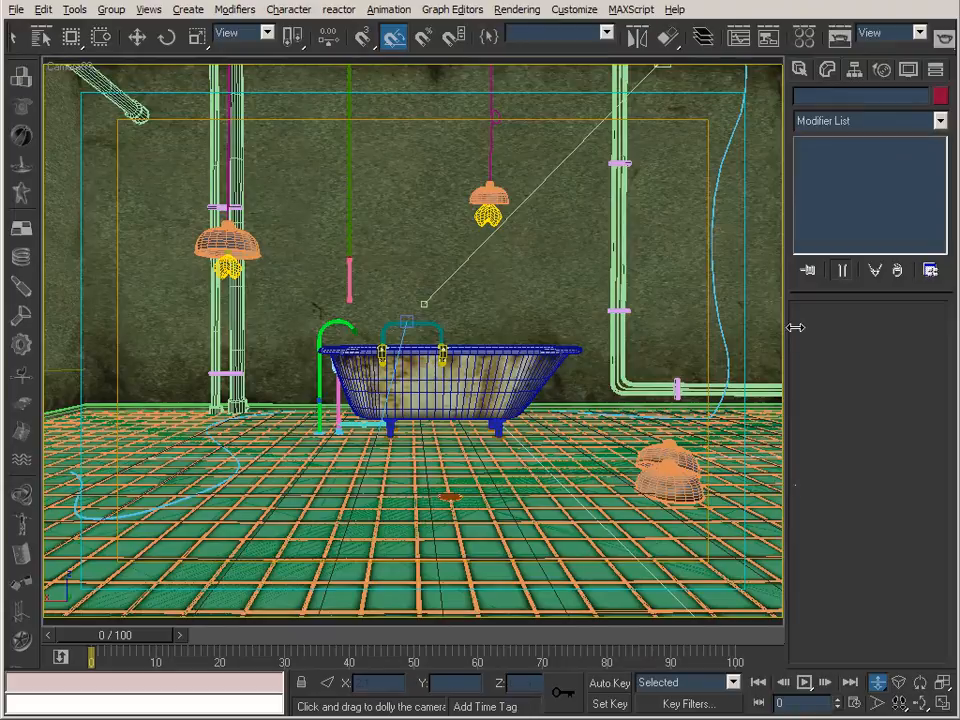
Step: Examine the irradiance map and light cache parameters in the V-Ray renderer settings
click(838, 37)
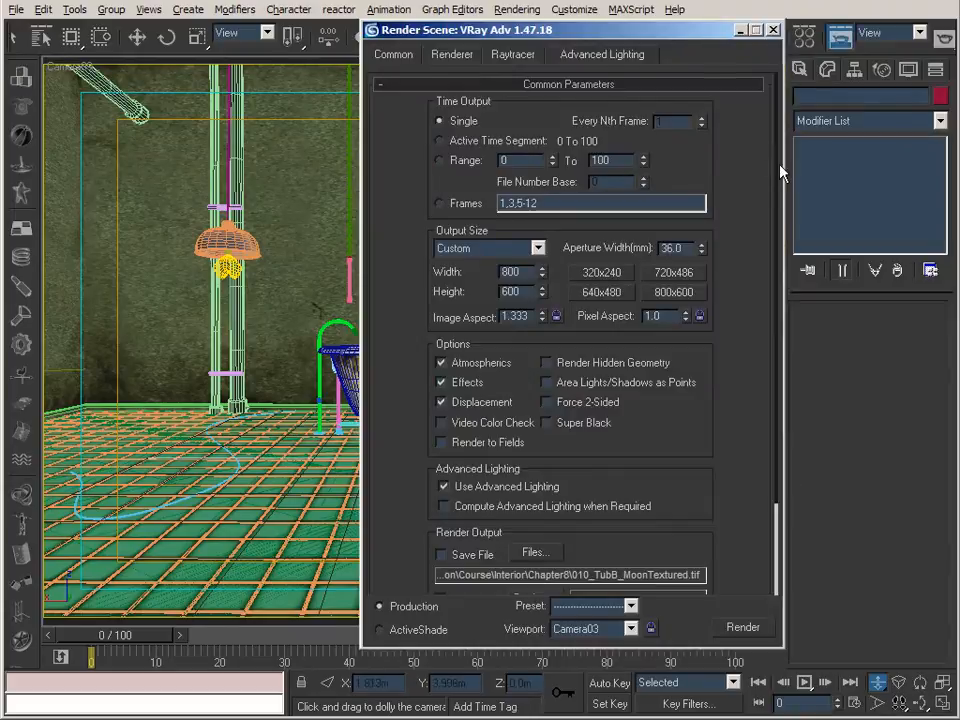
click(452, 54)
drag(594, 379, 574, 176)
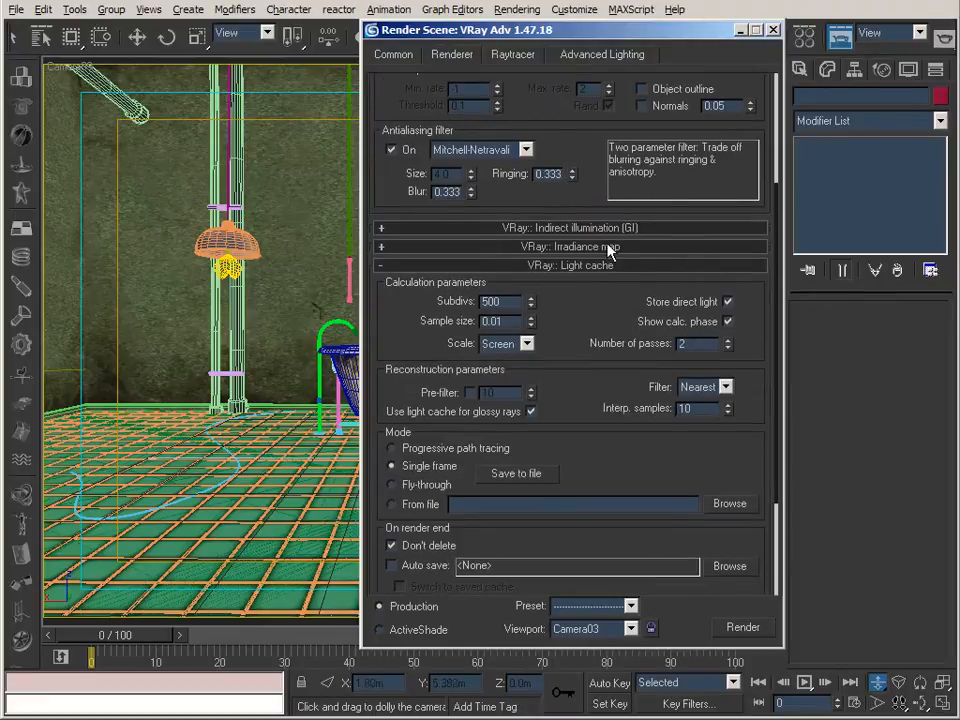
click(568, 244)
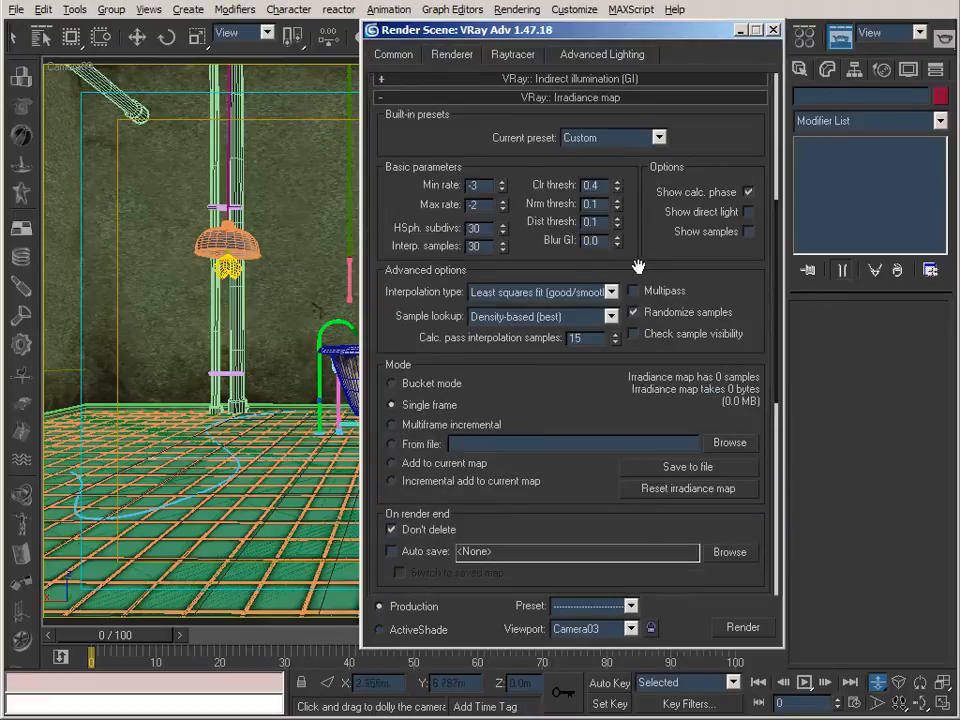
scroll(650, 324, up, 3)
drag(650, 324, 658, 54)
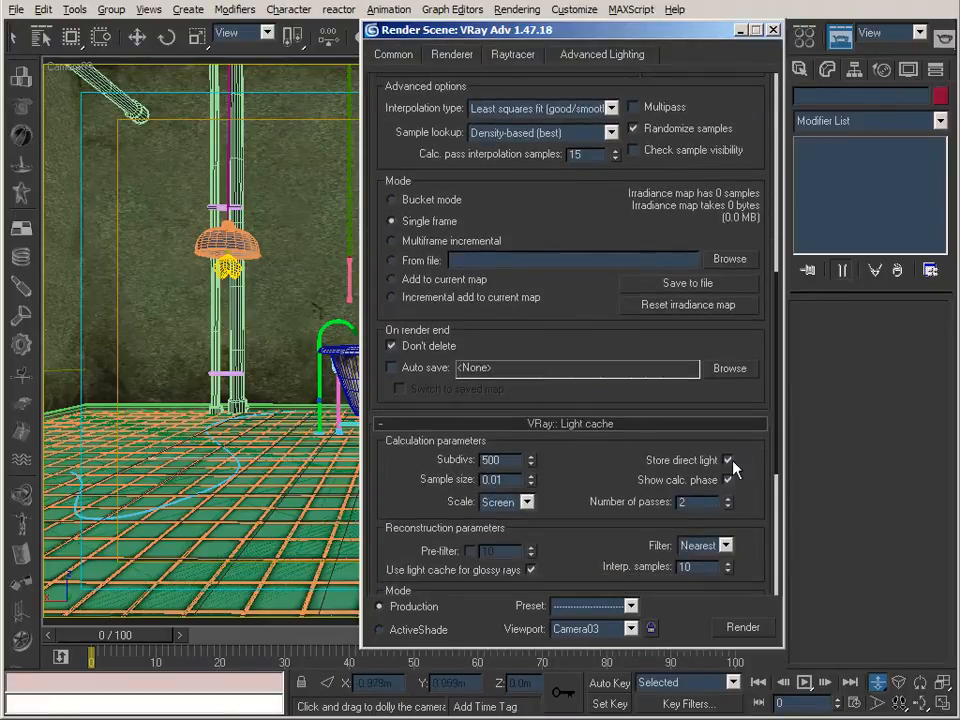
drag(629, 242, 621, 306)
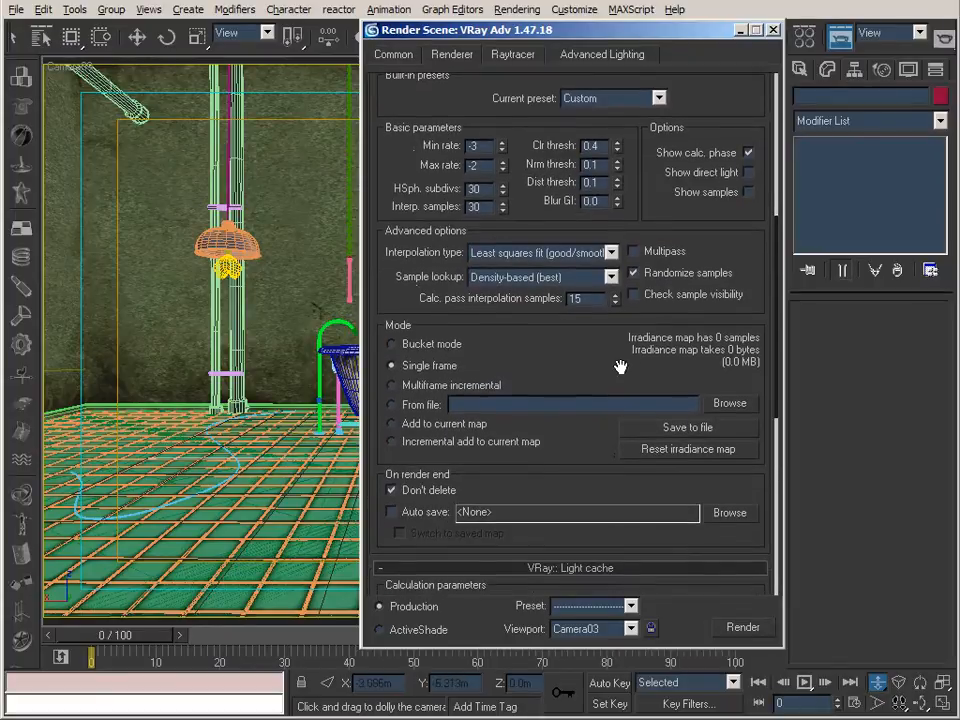
drag(601, 354, 615, 534)
drag(711, 270, 710, 456)
drag(708, 537, 707, 292)
Step: Switch to IrfanView to view the finished render 010_TubB_MoonTextured0000.tif, and return to the scene
click(770, 718)
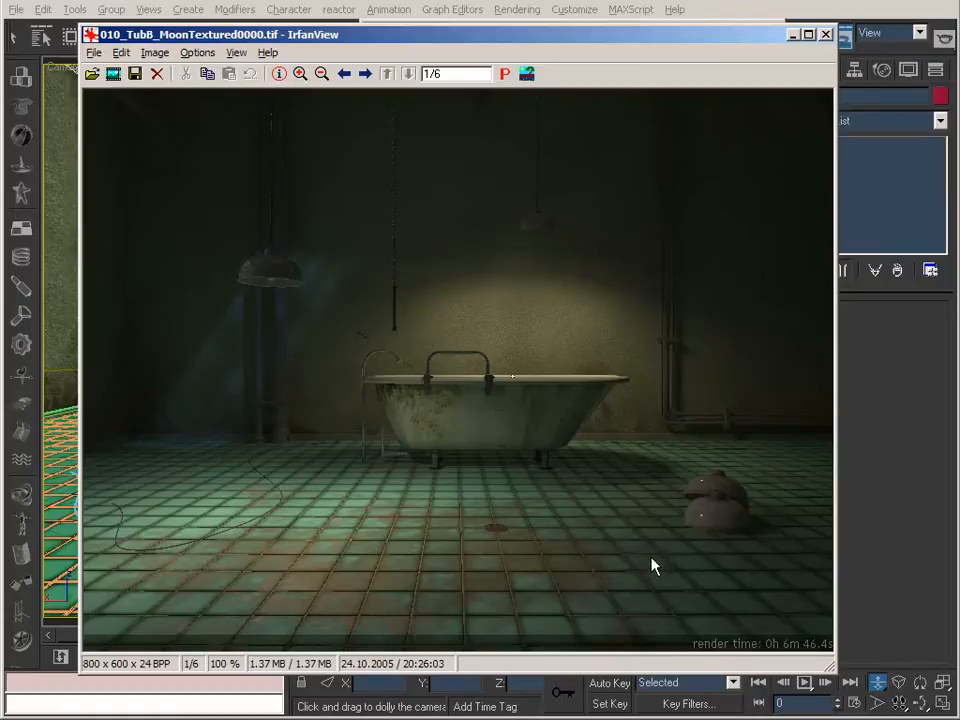
key(Escape)
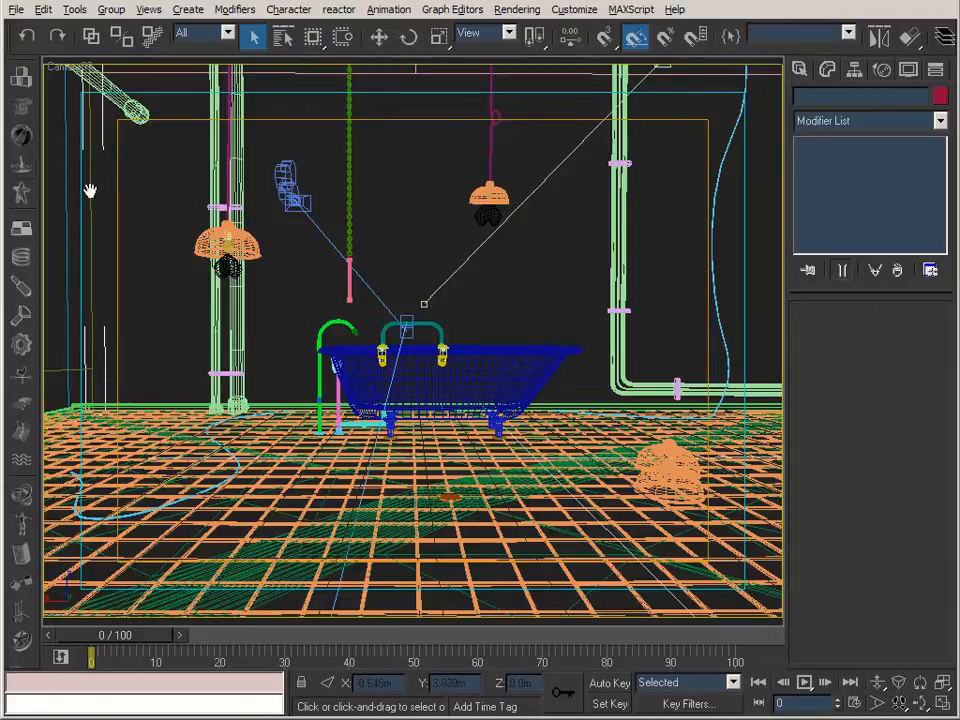
Step: Save the scene, and select the blue sphere VRayLight outside the room in the Top view
key(ctrl+s)
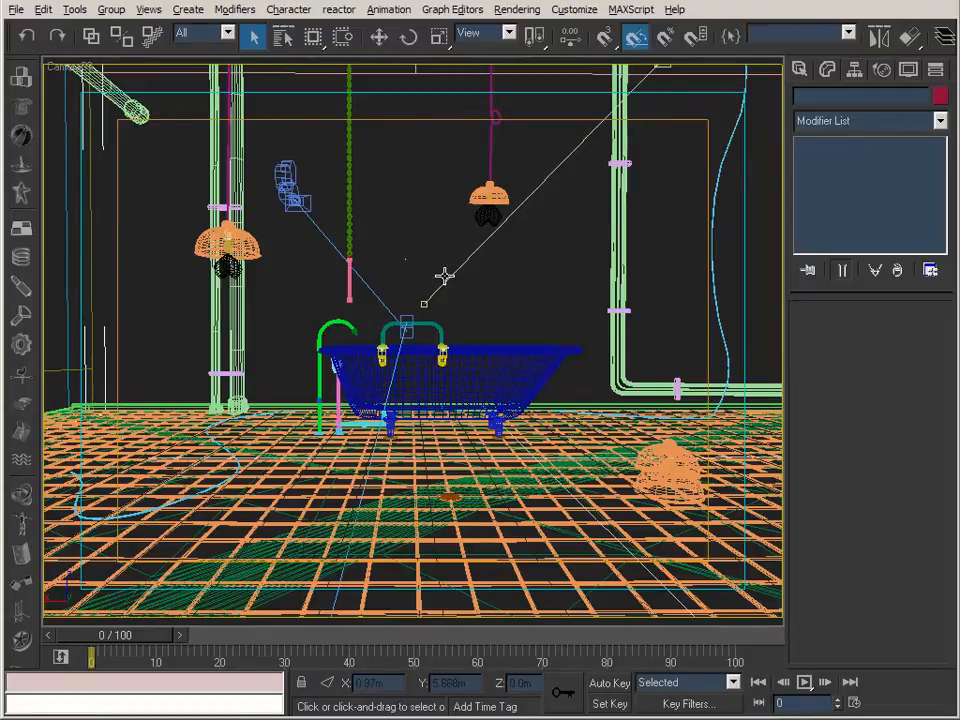
key(t)
middle_drag(555, 285, 418, 315)
scroll(418, 302, down, 4)
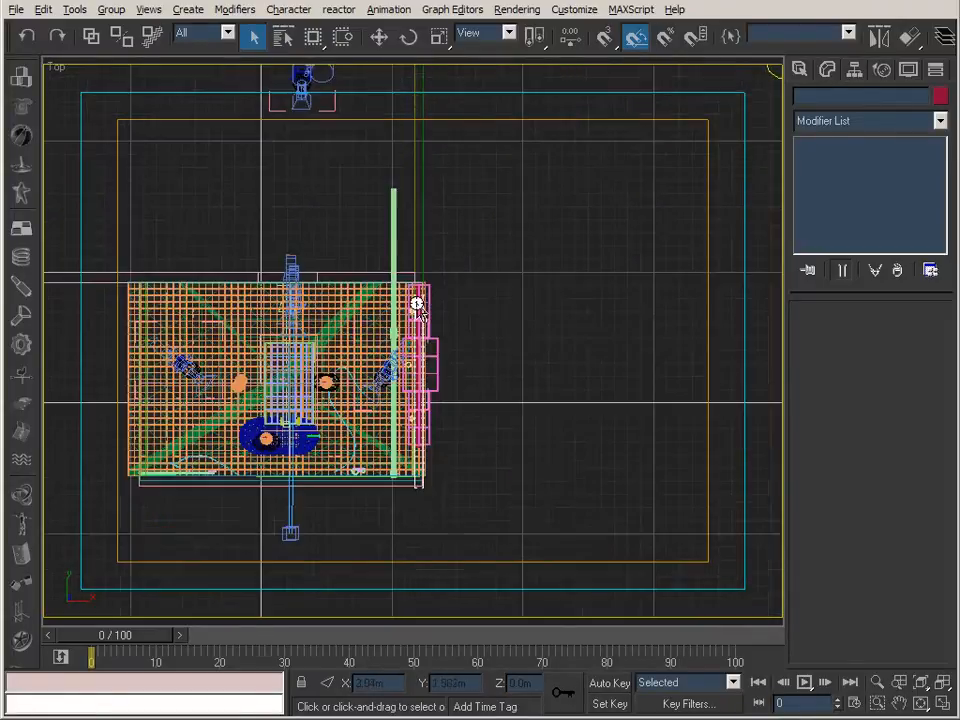
scroll(420, 288, down, 2)
drag(572, 160, 713, 283)
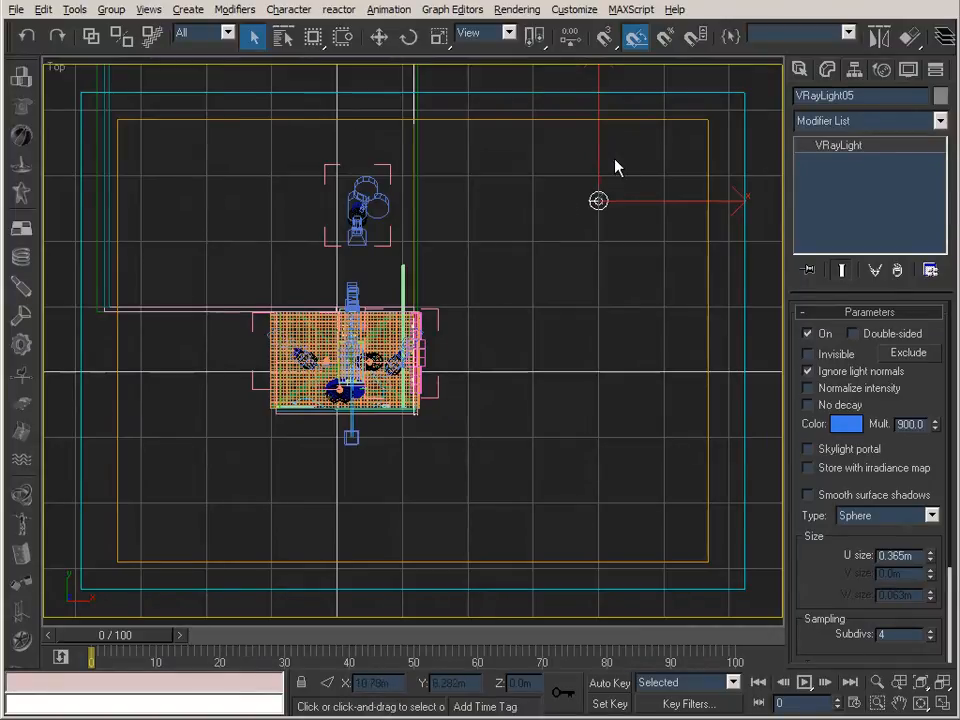
mouse_move(447, 323)
middle_down()
mouse_move(525, 270)
mouse_move(538, 296)
mouse_move(508, 315)
middle_up()
scroll(521, 284, up, 2)
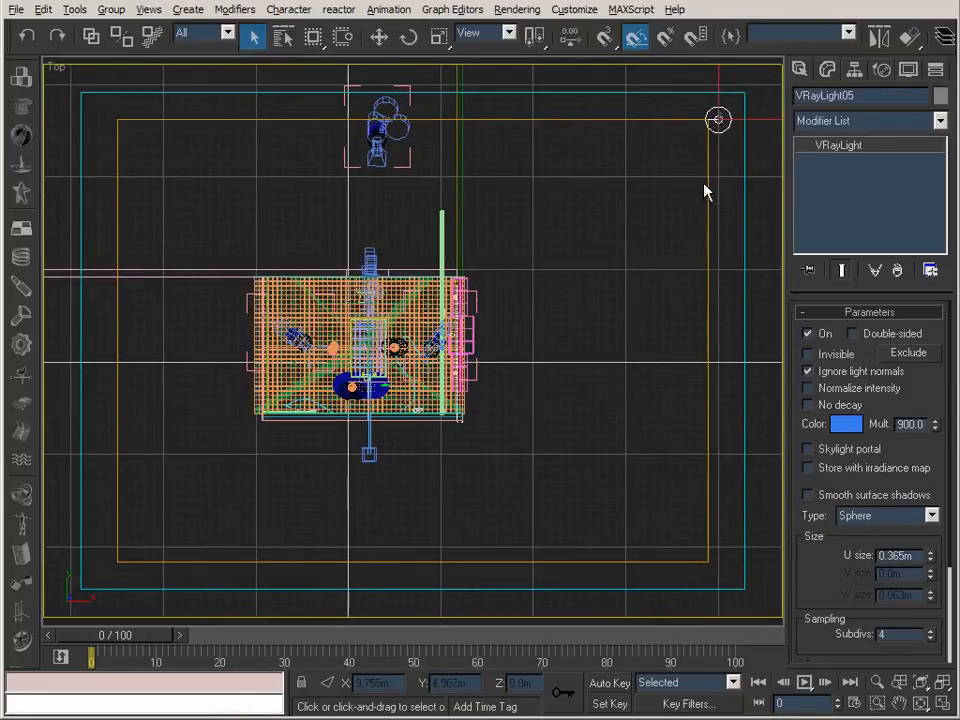
mouse_move(620, 222)
middle_down()
mouse_move(617, 253)
mouse_move(634, 264)
middle_up()
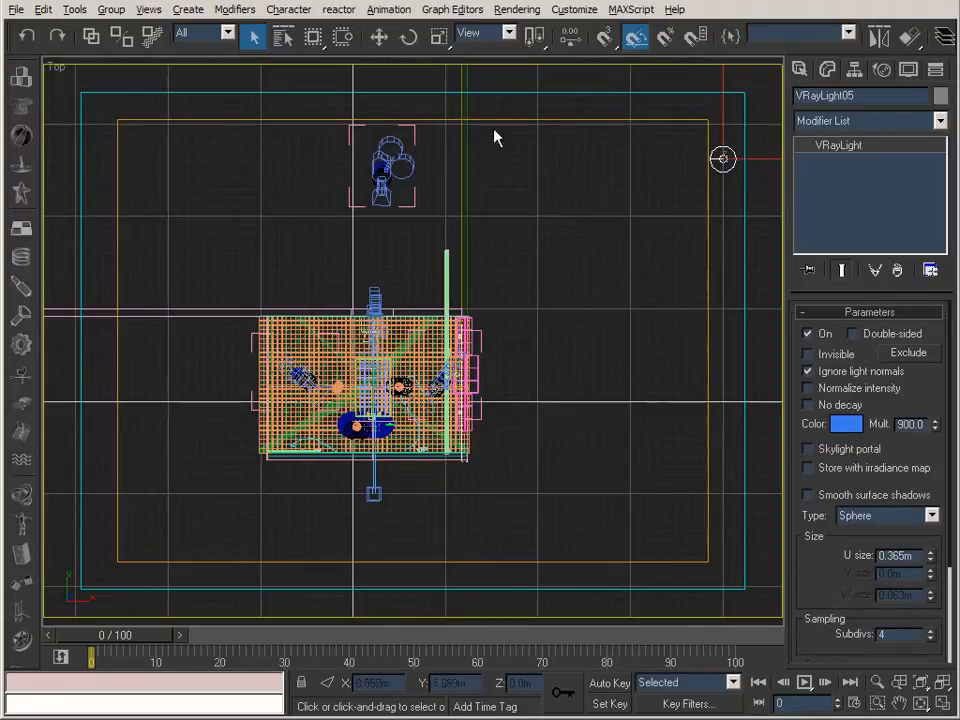
middle_drag(508, 234, 485, 240)
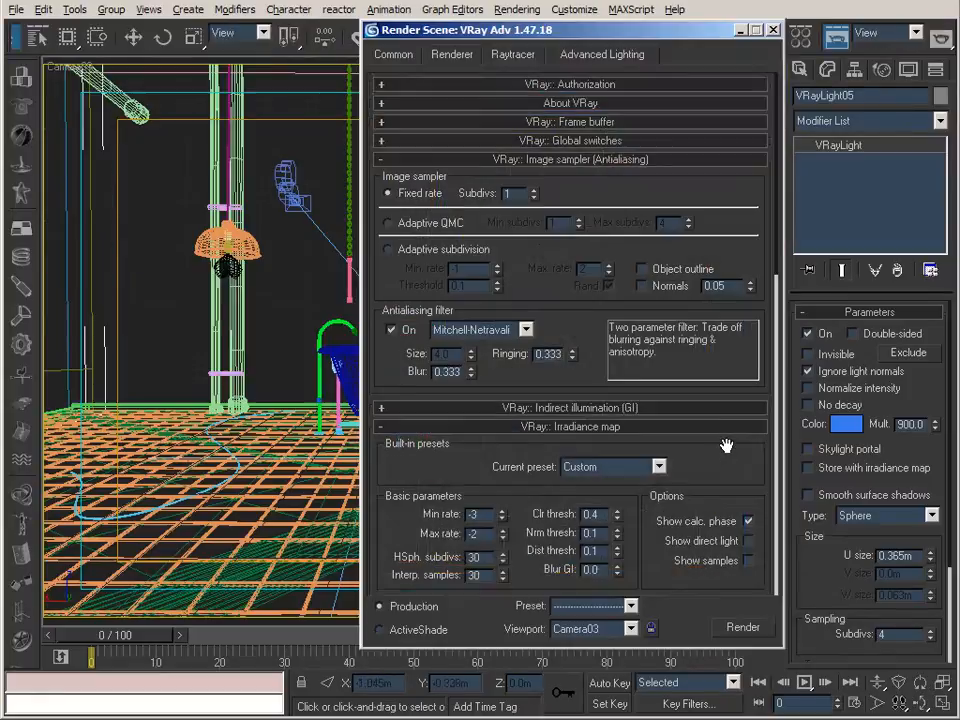
Step: Review the image sampler, irradiance map and light cache settings for the new light setup
drag(724, 446, 722, 354)
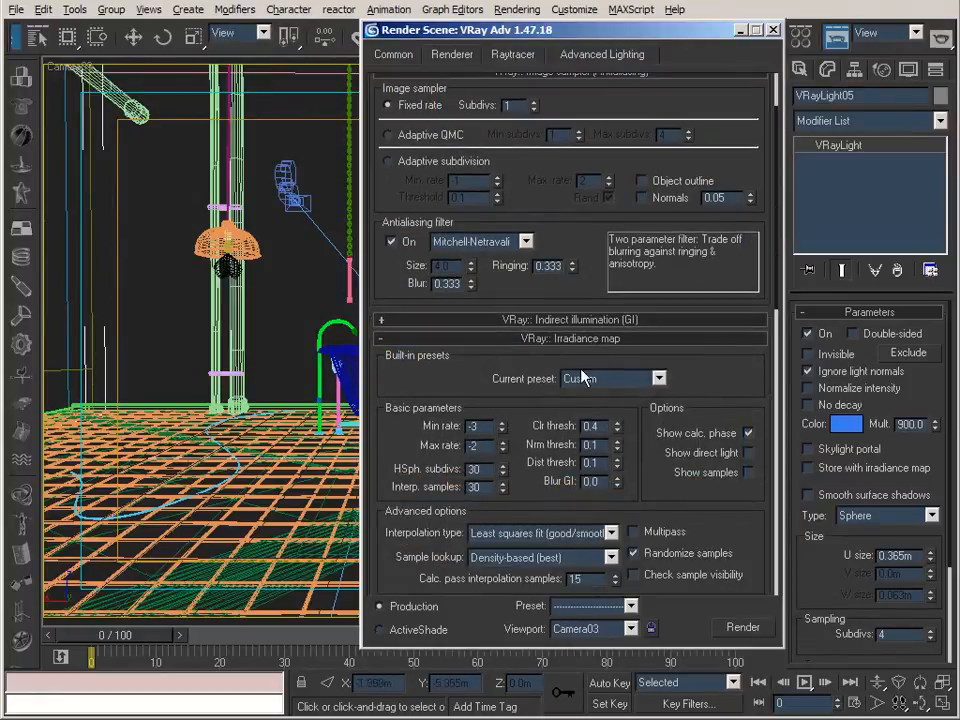
scroll(497, 371, down, 5)
scroll(594, 358, down, 1)
drag(594, 358, 595, 366)
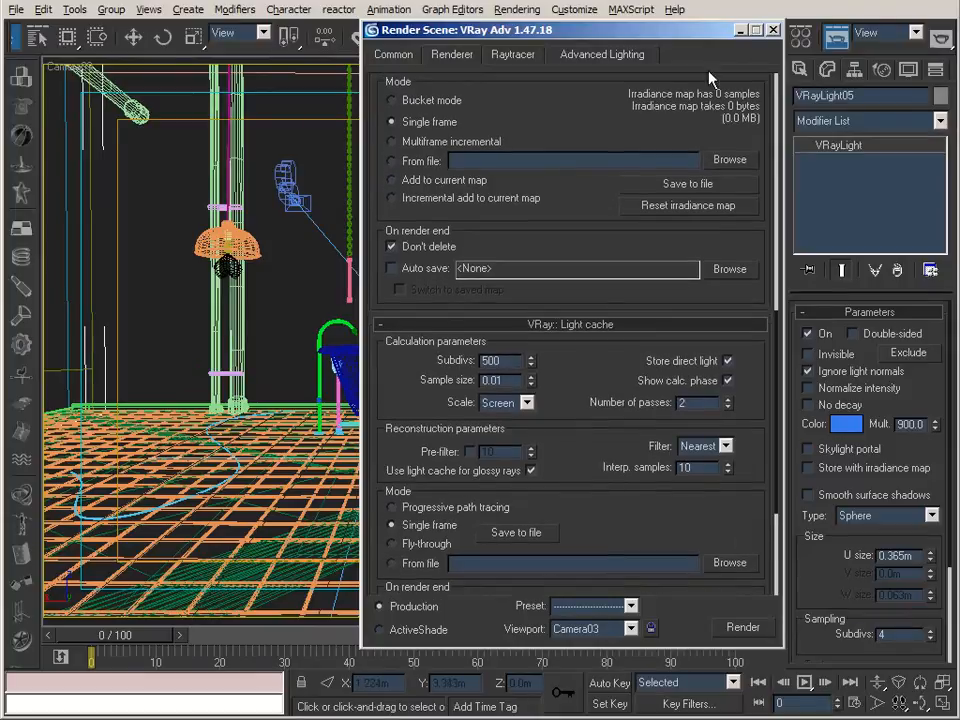
Step: Minimize the render settings and switch to IrfanView to compare with 010_TubB_MoonTextured0000.tif
click(741, 30)
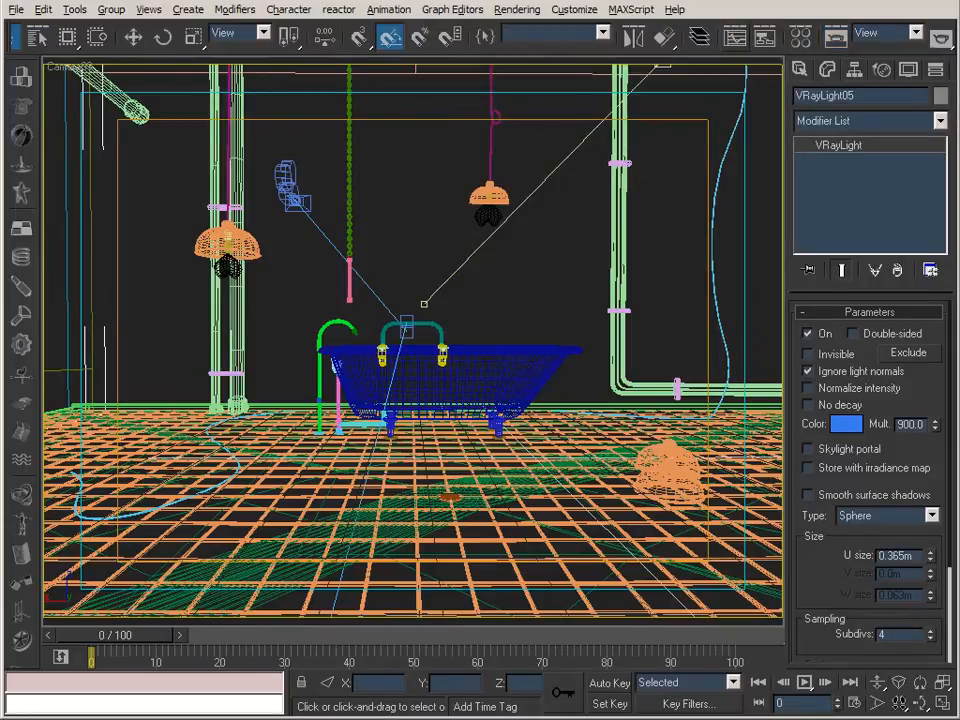
key(alt+Tab)
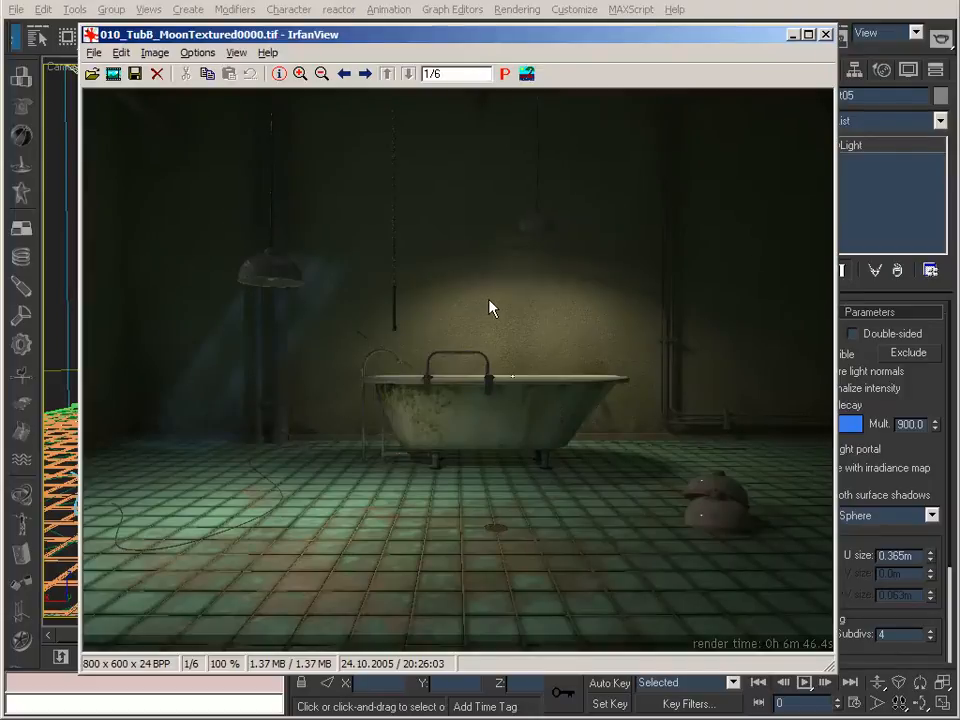
Step: View the next render, 020_TubB_MoonOnly0000.tif, in IrfanView, and return to the 3ds Max scene
key(space)
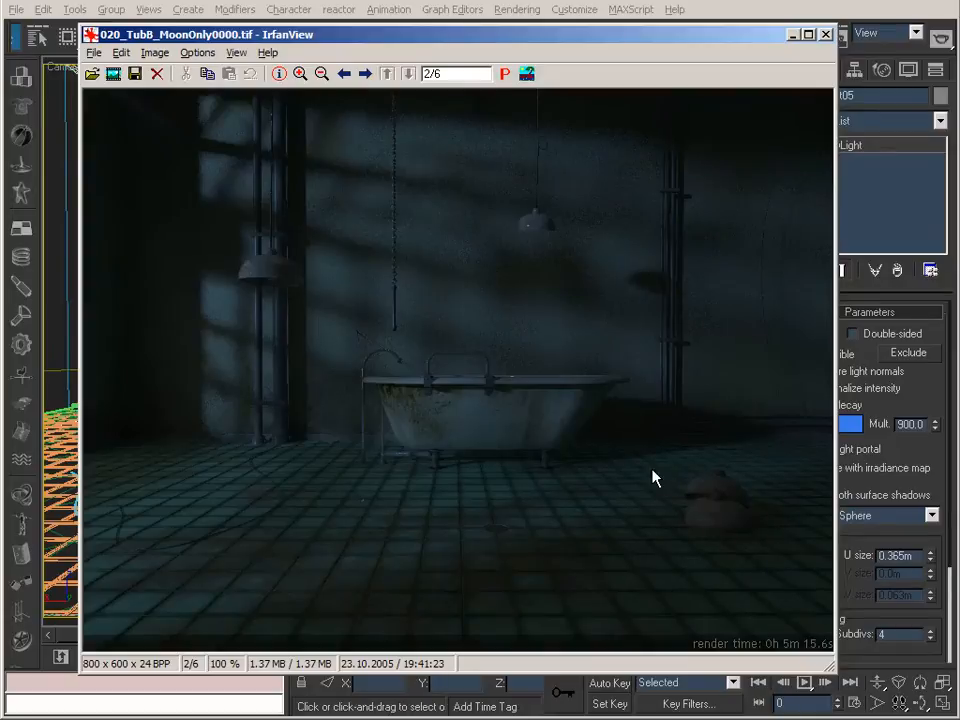
click(791, 35)
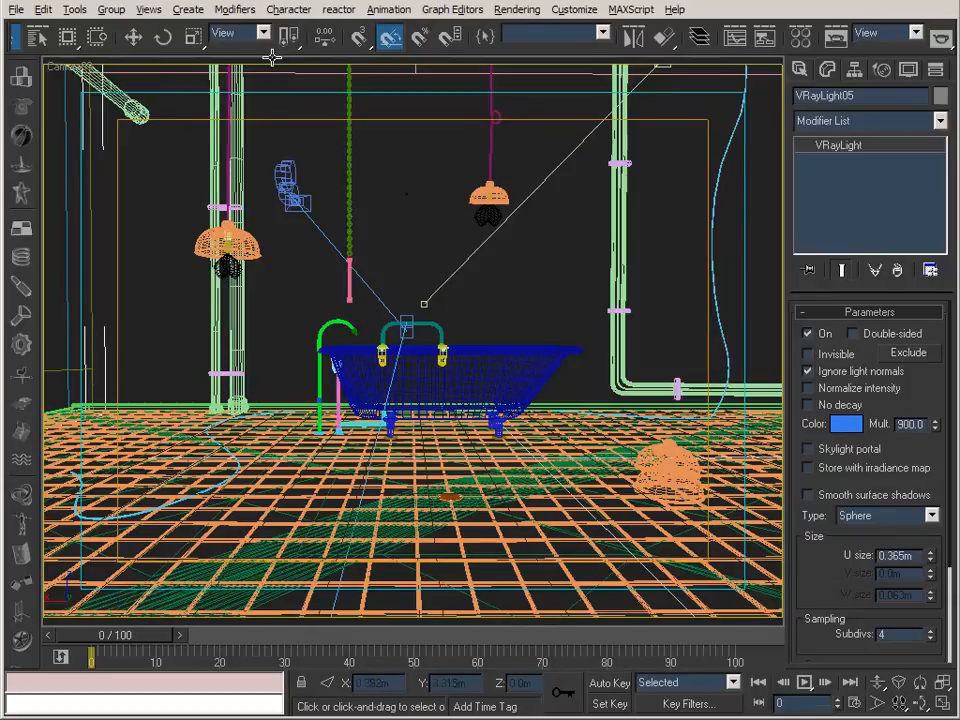
drag(255, 49, 437, 49)
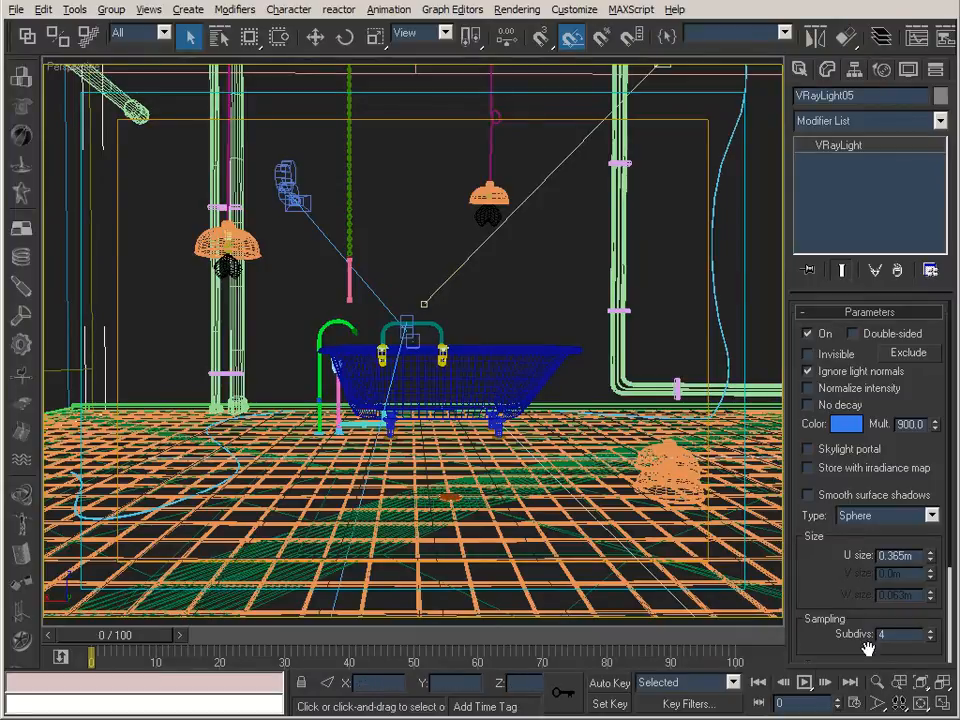
Step: Select the fresnel light group FresKit_03 outside the room's window in the Perspective view
click(877, 682)
drag(450, 223, 431, 311)
middle_drag(429, 330, 412, 365)
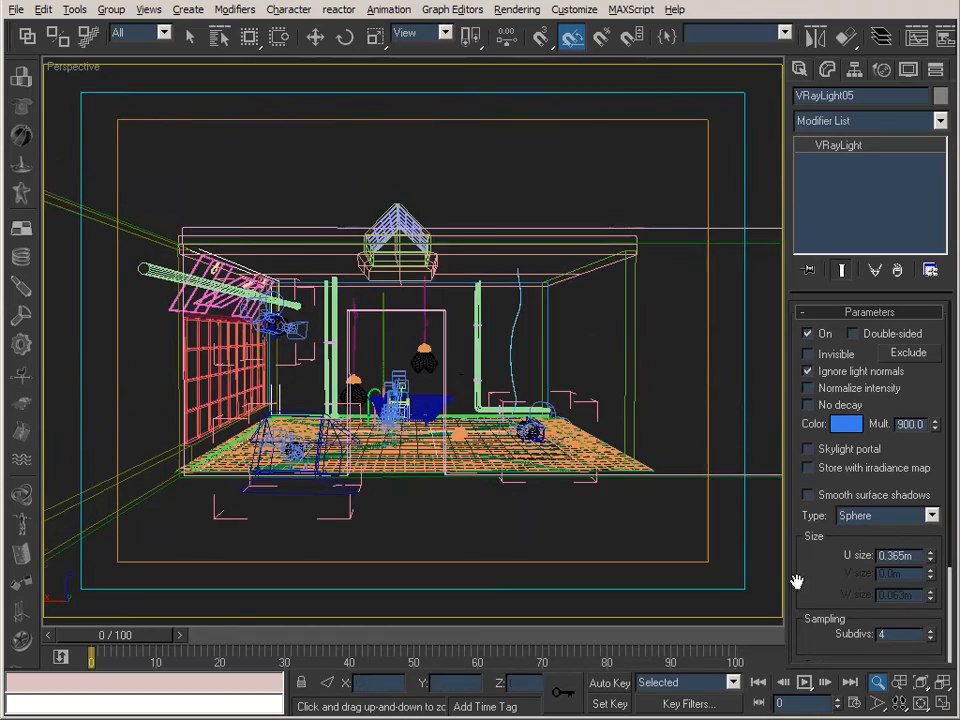
click(921, 703)
drag(318, 270, 630, 196)
drag(490, 298, 648, 294)
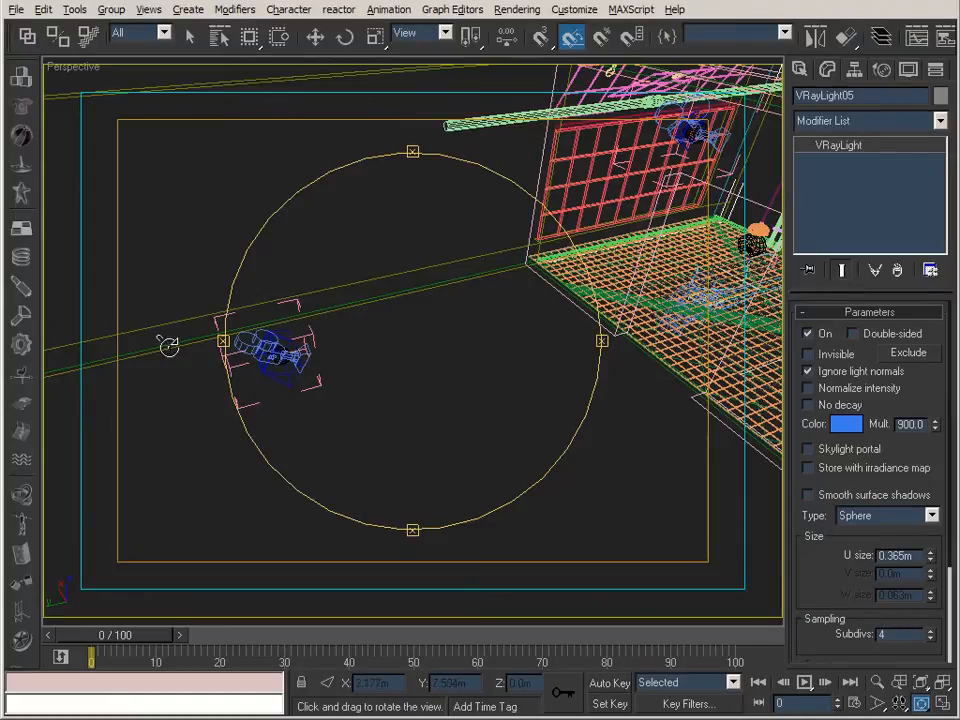
drag(255, 355, 346, 302)
click(877, 682)
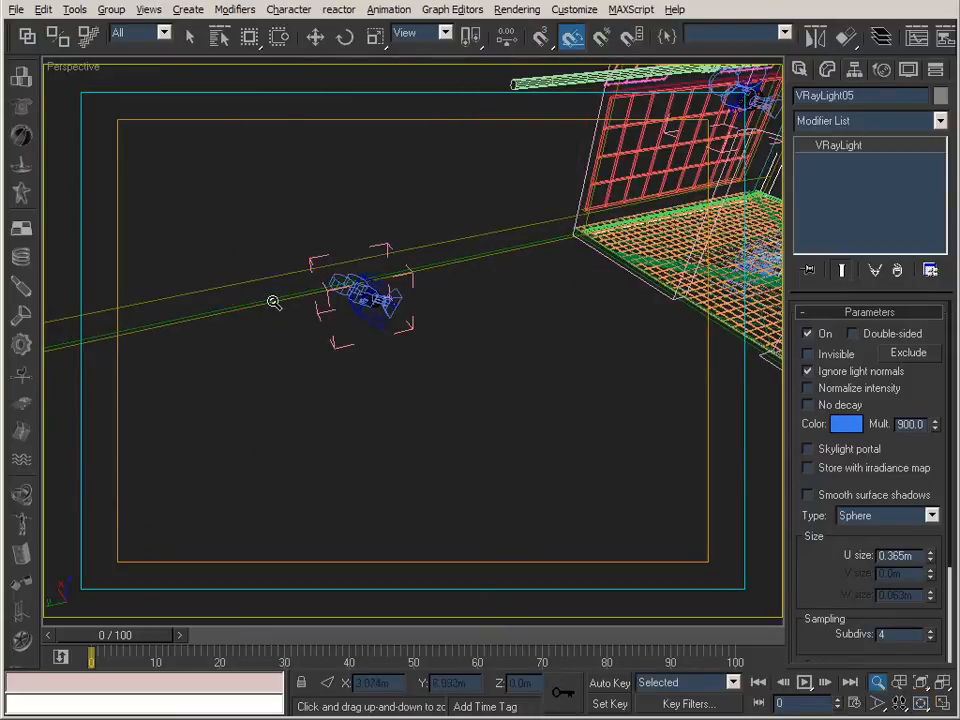
drag(275, 304, 281, 281)
middle_drag(298, 248, 250, 258)
click(190, 37)
click(407, 386)
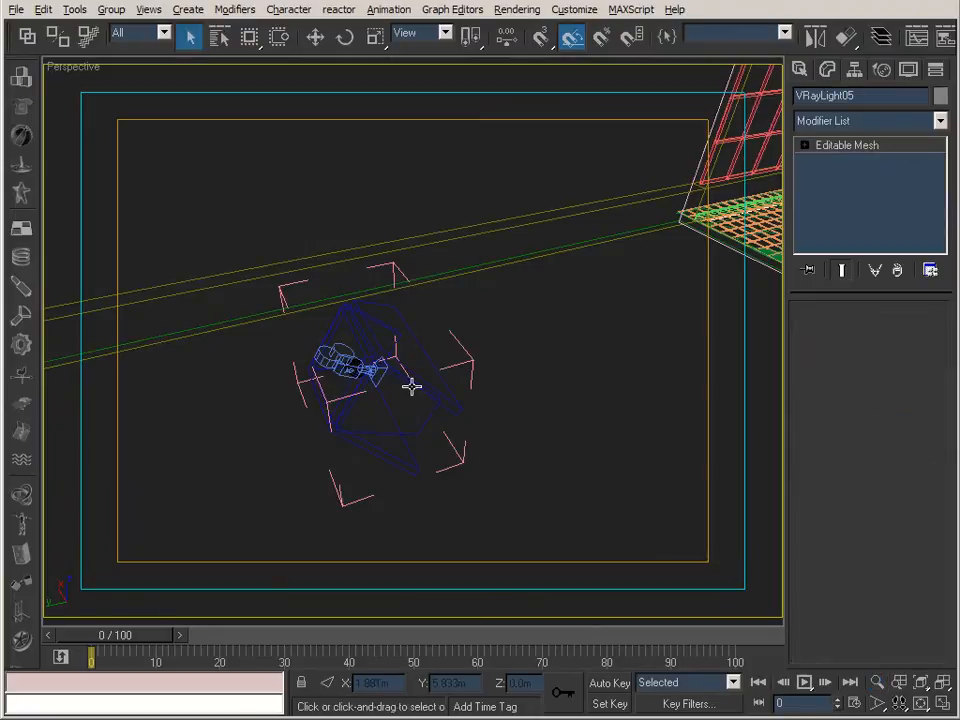
click(281, 287)
Step: Find Fres_Cam_03 under FresKit_03 in the Select Objects list, keeping the dialog clear of the fixture
click(220, 36)
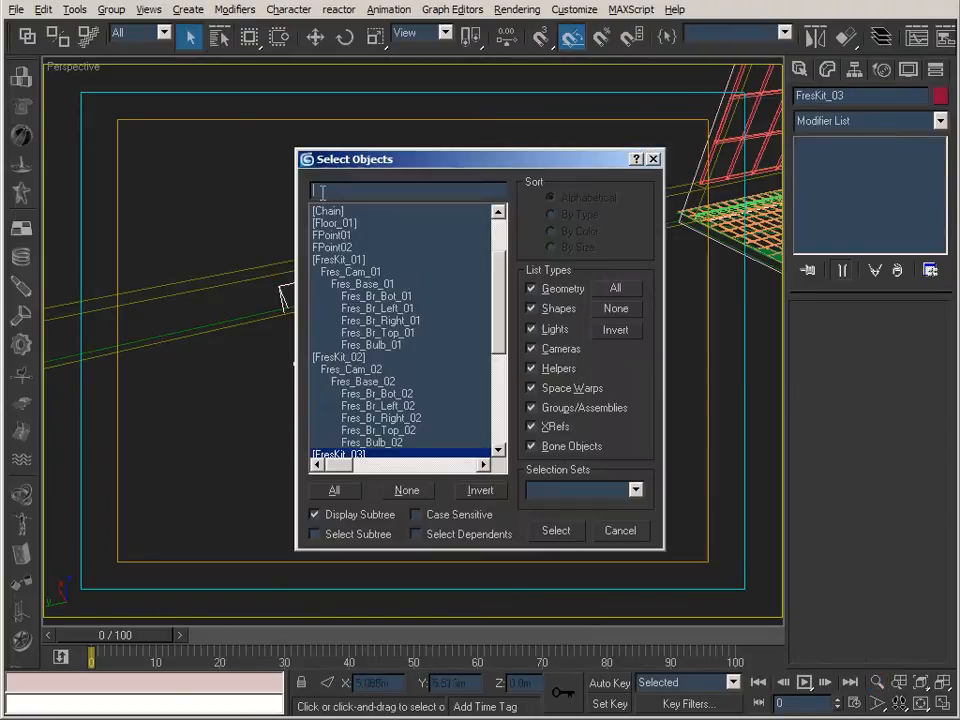
drag(497, 320, 500, 390)
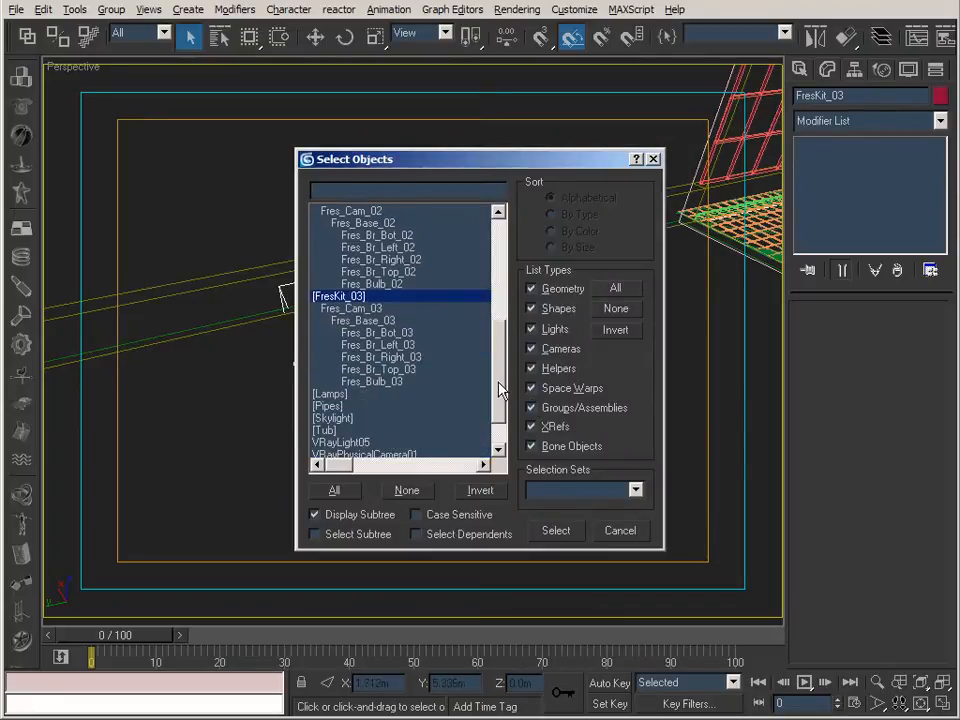
click(360, 310)
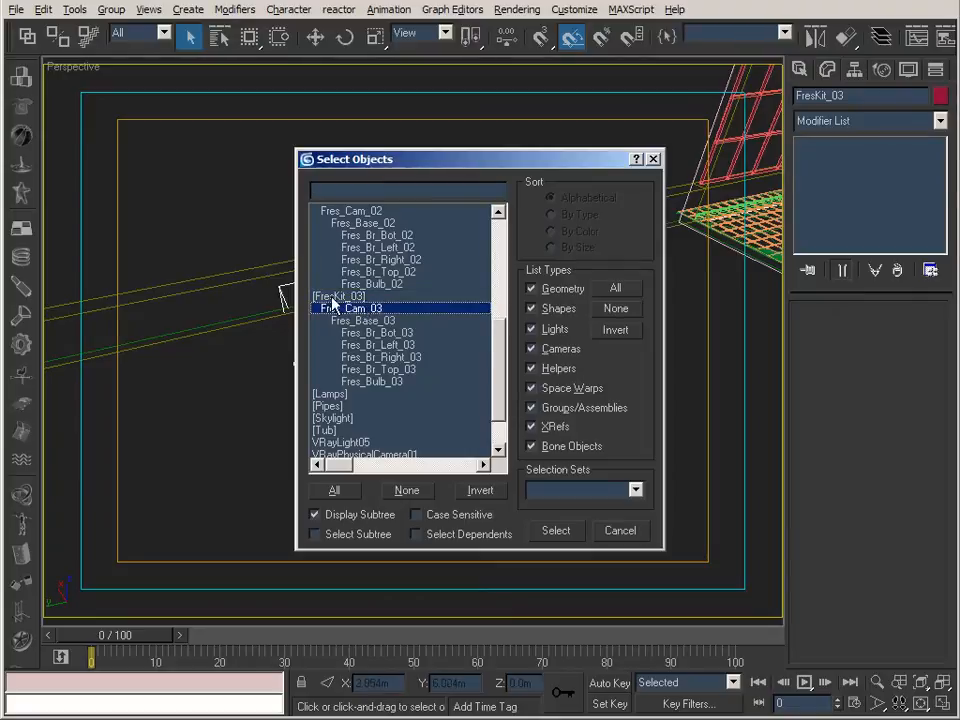
drag(424, 168, 641, 142)
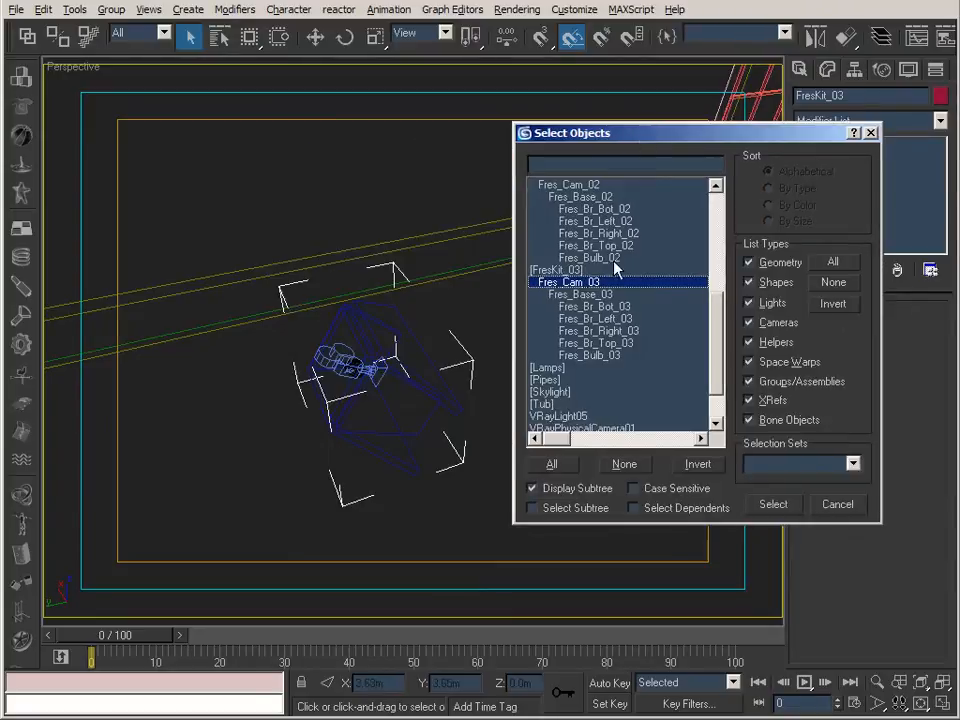
Step: Go through Fres_Base_03 and its four barn doors in the object list, and select the light Fres_Bulb_03
click(596, 295)
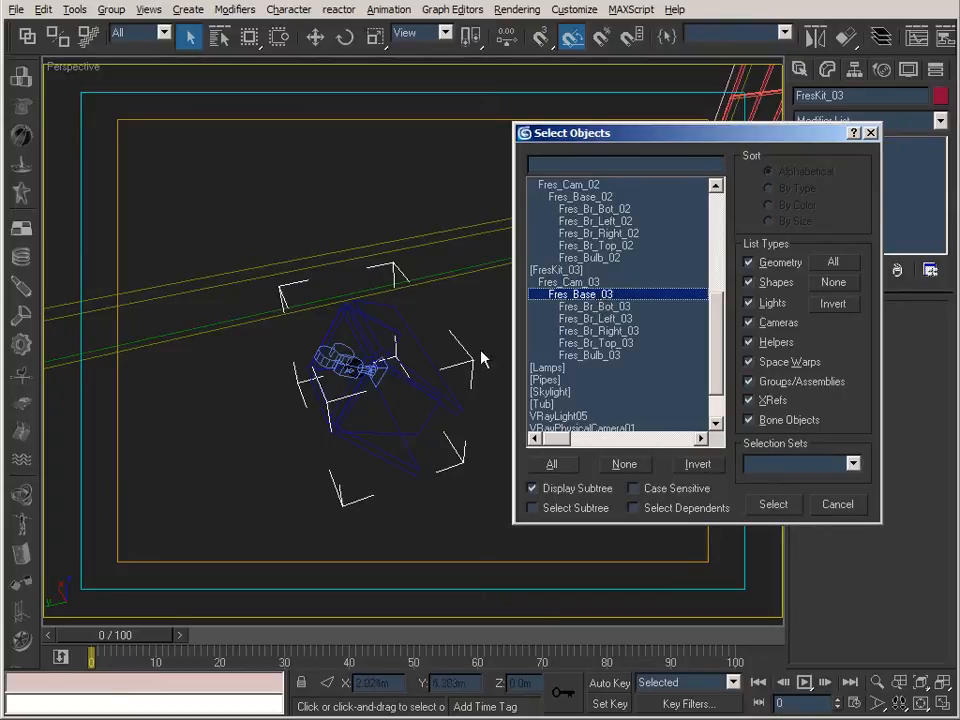
click(620, 307)
click(621, 318)
click(622, 330)
click(623, 343)
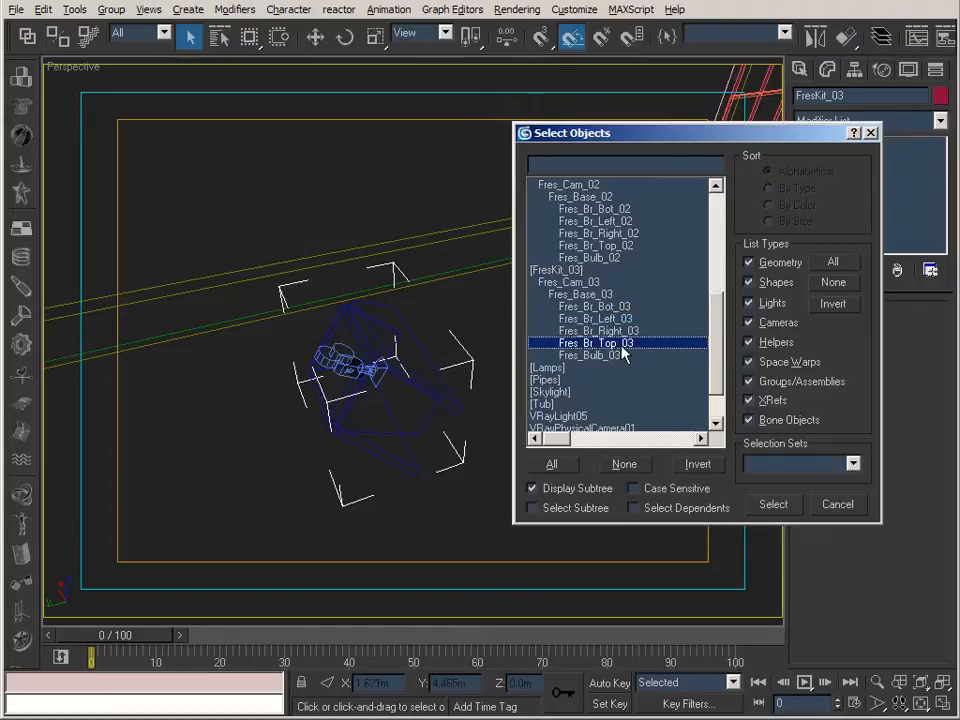
click(620, 355)
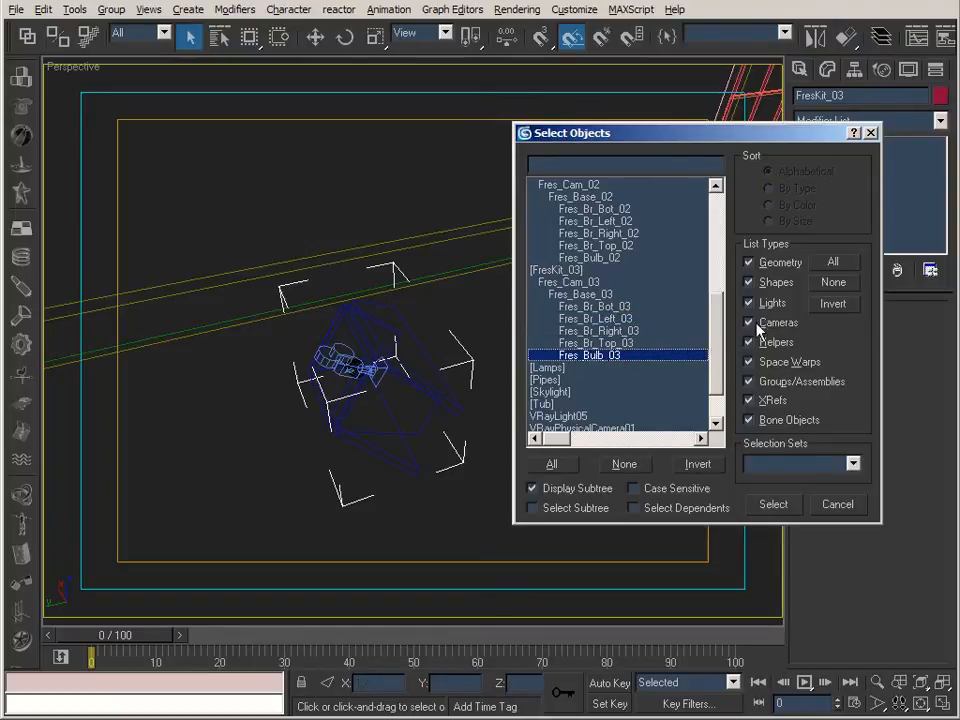
click(778, 506)
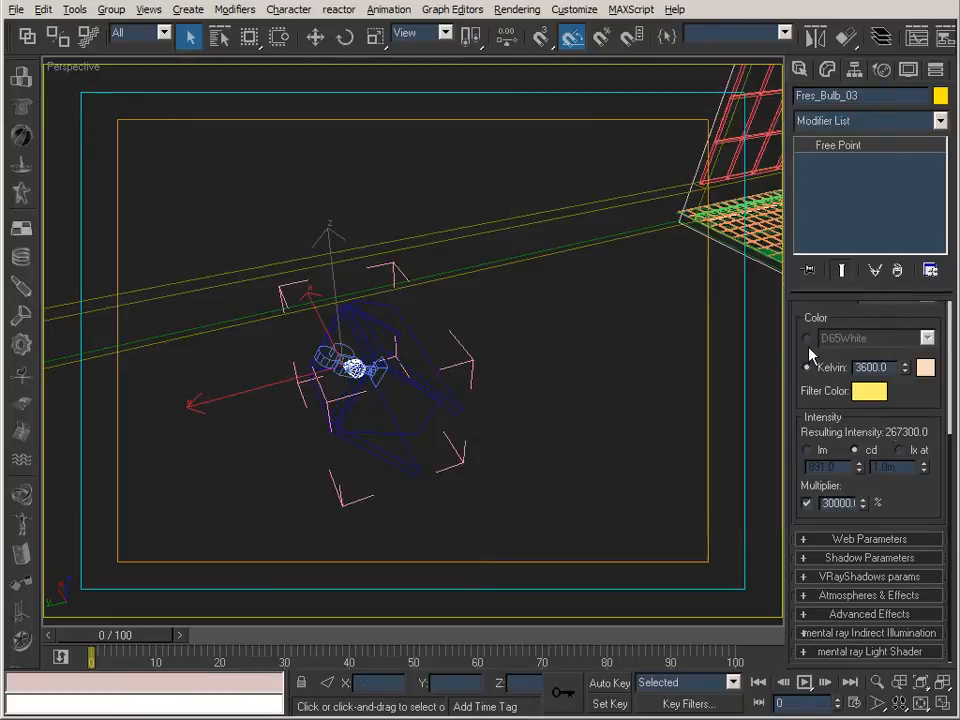
Step: Review the general parameters of Fres_Bulb_03 and examine the fresnel fixture from several angles in the Perspective view
drag(799, 313, 811, 689)
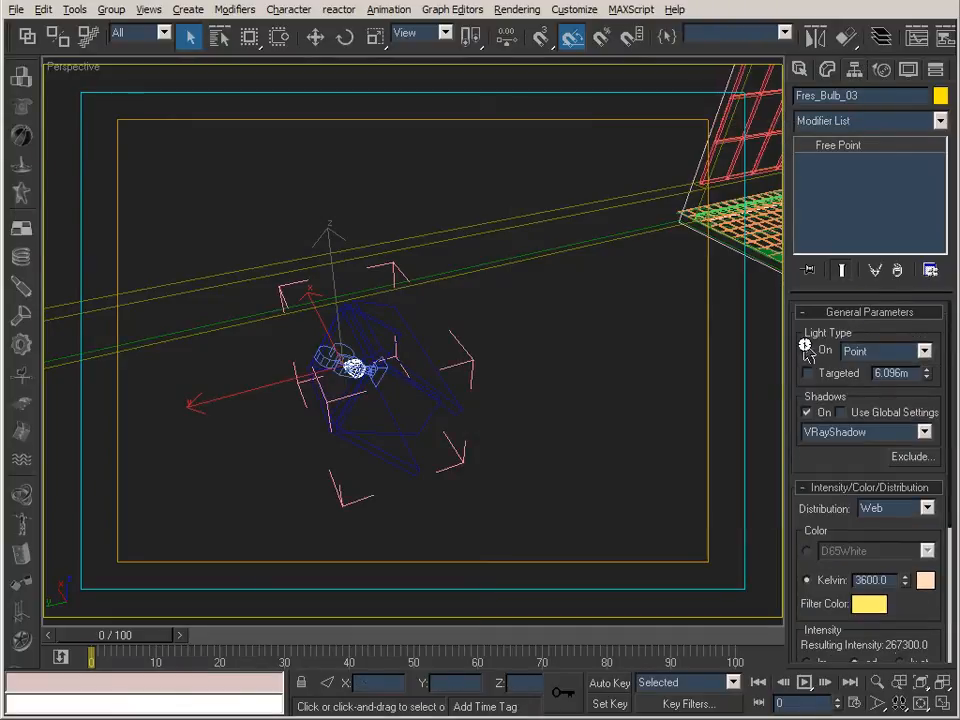
middle_drag(560, 440, 553, 373)
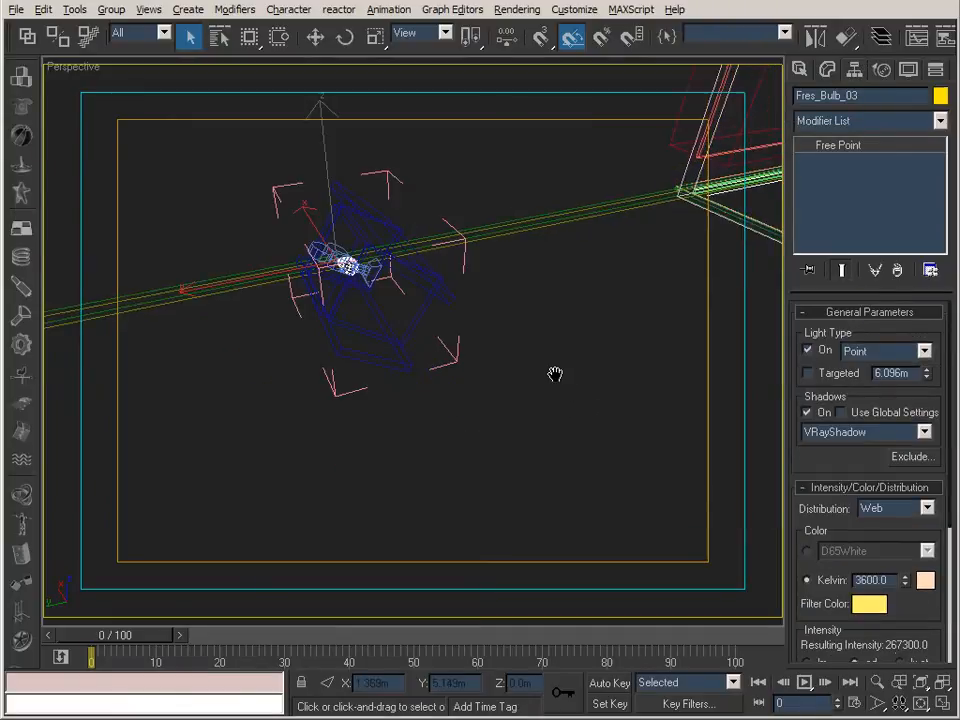
click(927, 703)
drag(482, 456, 353, 165)
click(877, 682)
drag(392, 445, 441, 377)
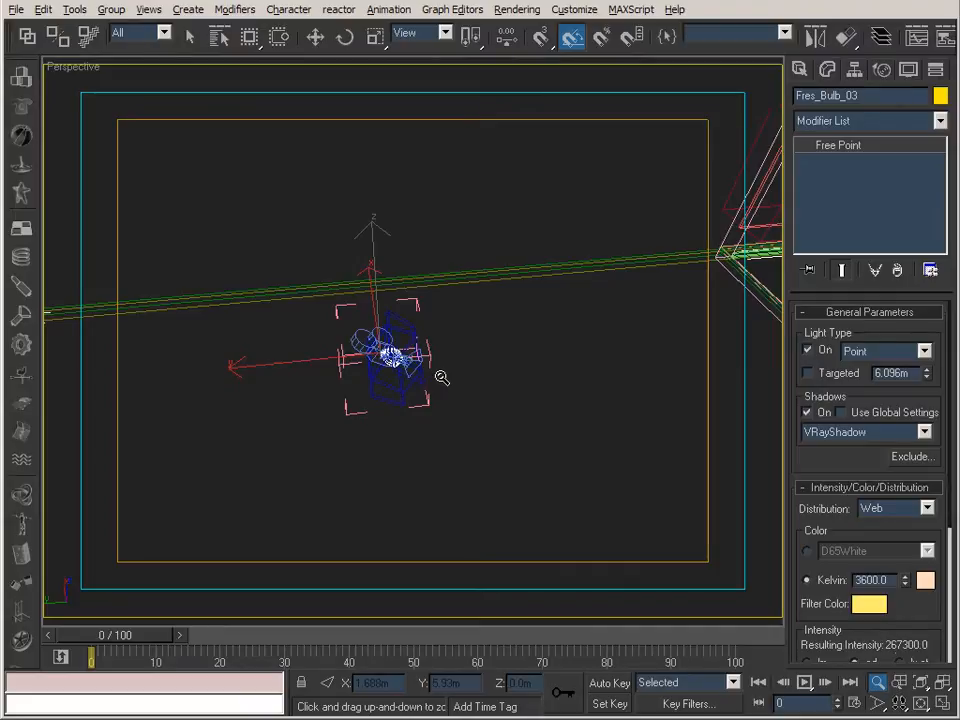
drag(441, 377, 441, 385)
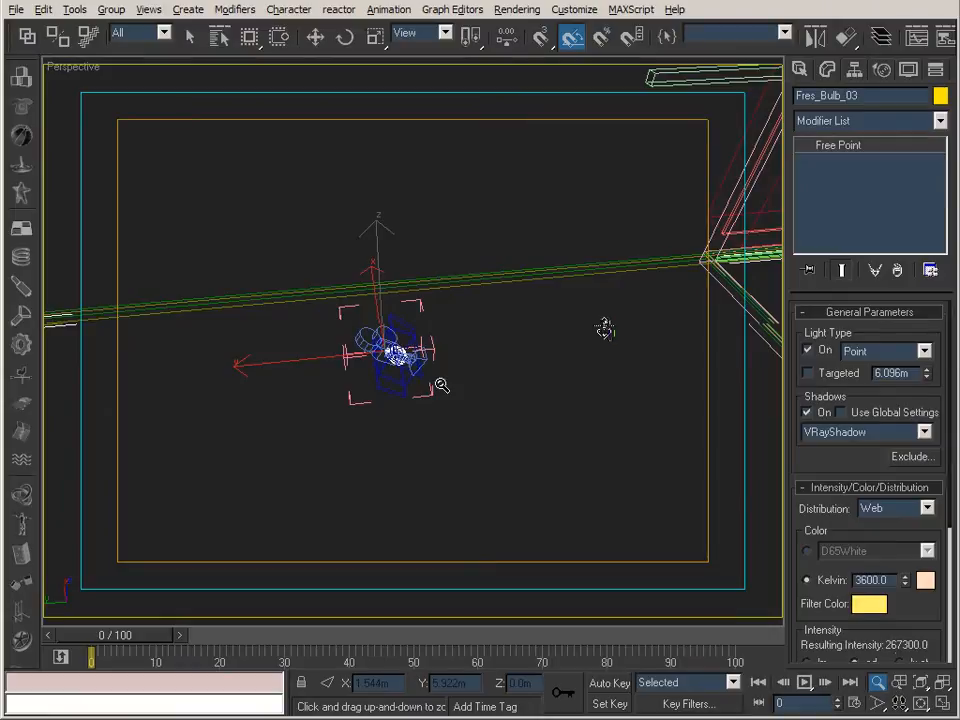
Step: Look through the Fres_Cam_03 camera, try dollying it, and select the left barn door Fres_Br_Left_03
key(c)
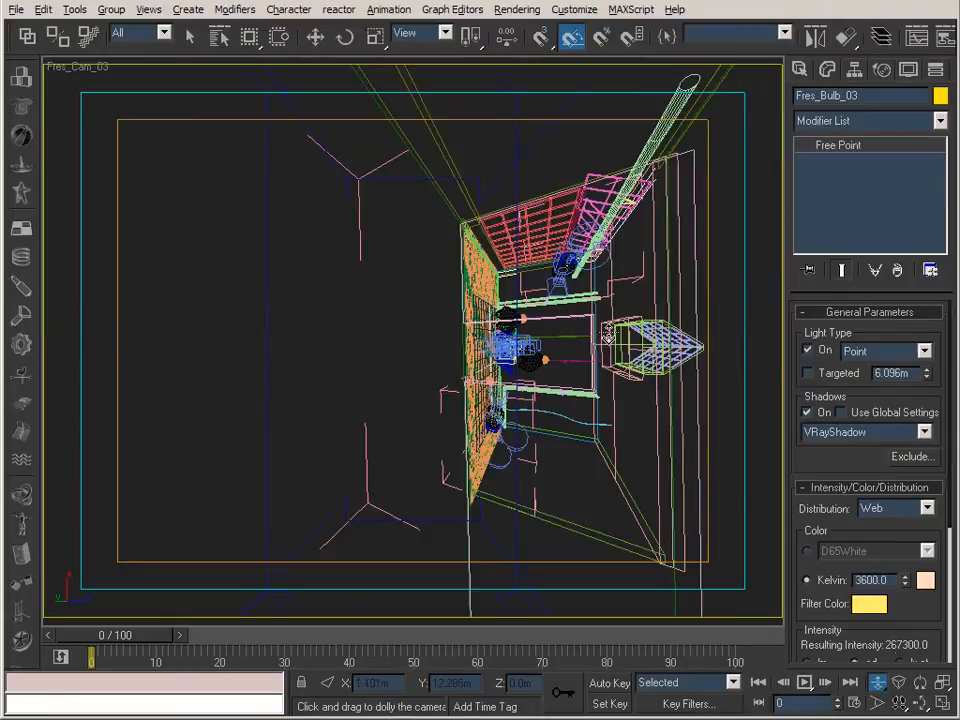
drag(416, 356, 429, 325)
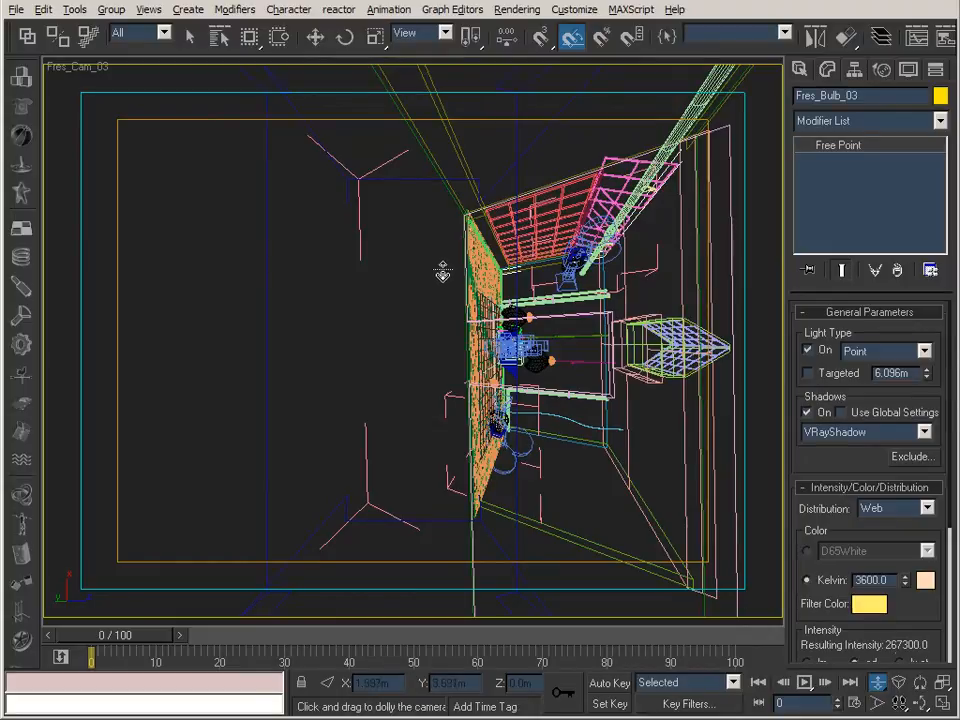
drag(450, 308, 492, 308)
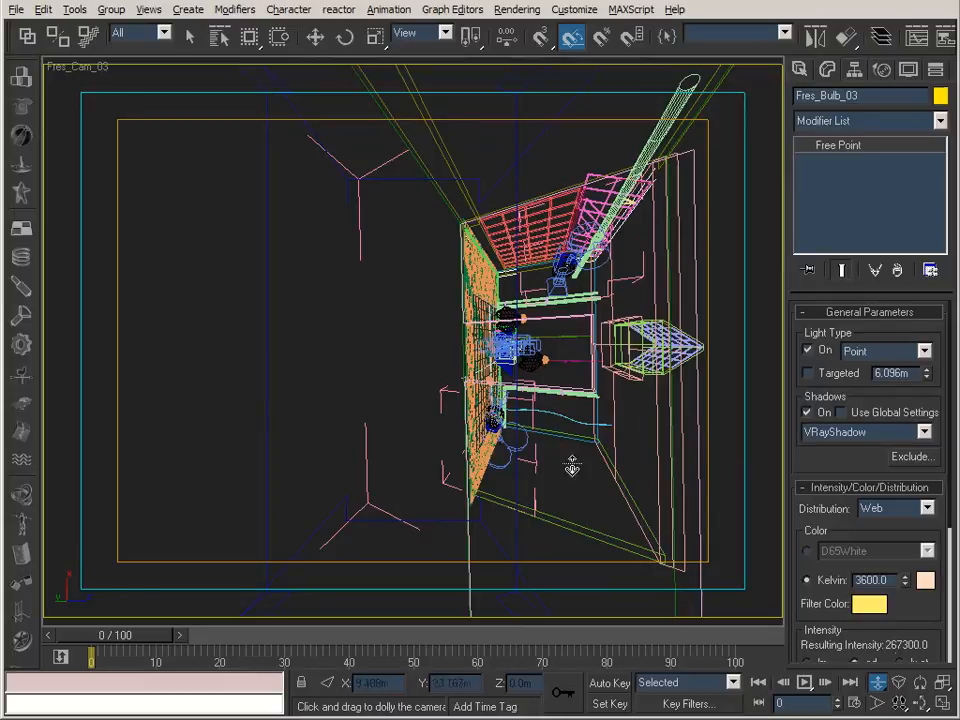
click(189, 36)
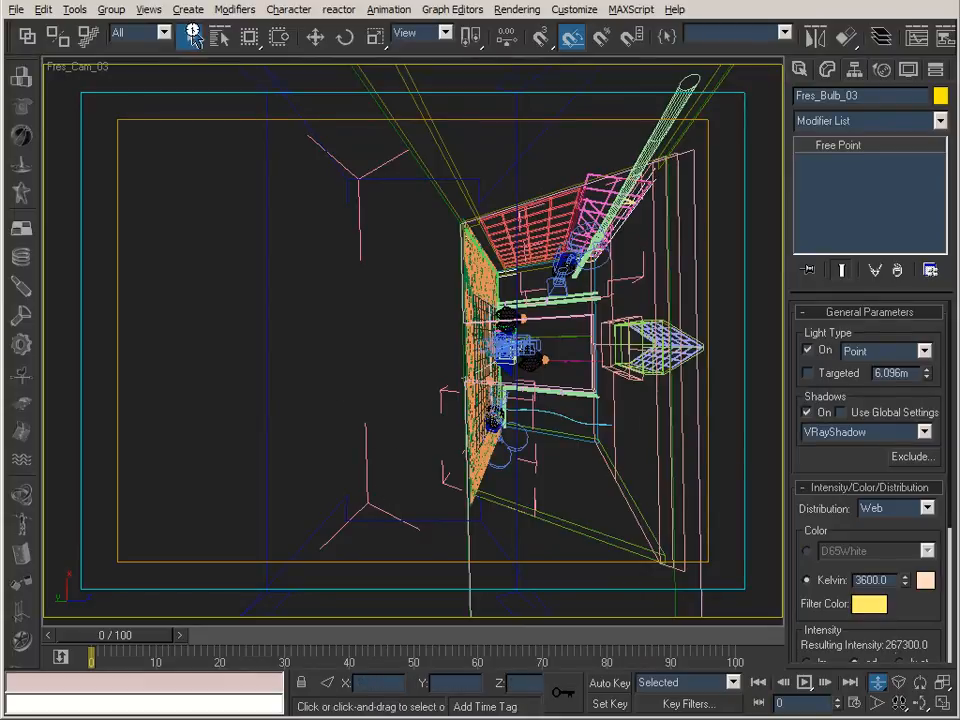
click(518, 178)
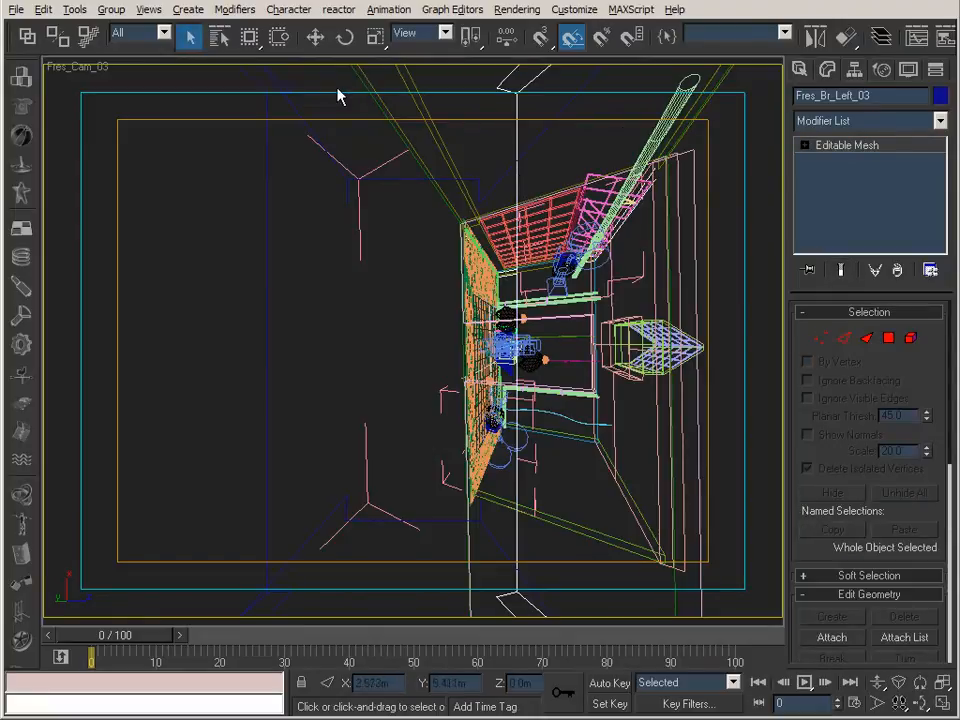
Step: Shade the Fres_Cam_03 view with Smooth + Highlights and enable Default Lighting in the viewport configuration
right_click(66, 66)
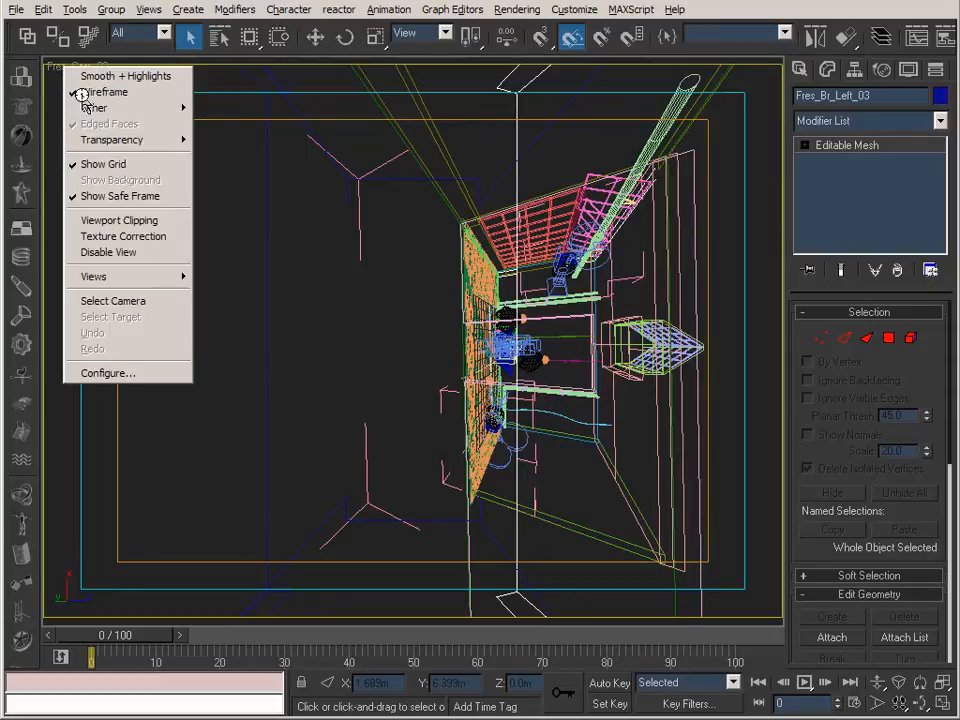
click(100, 76)
key(shift+f)
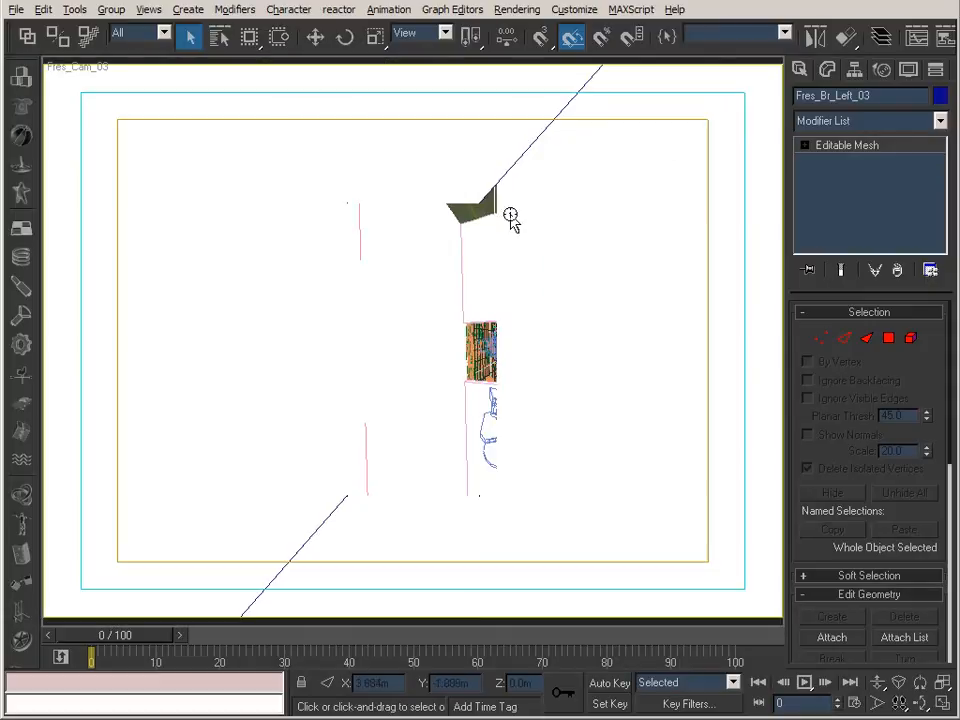
right_click(77, 66)
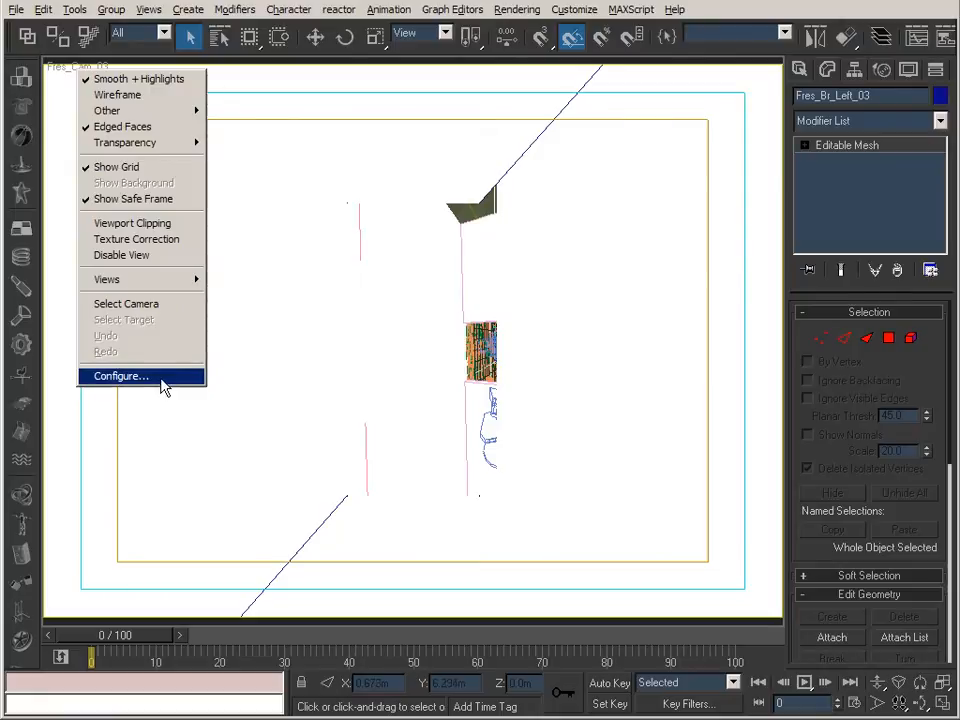
key(alt+w)
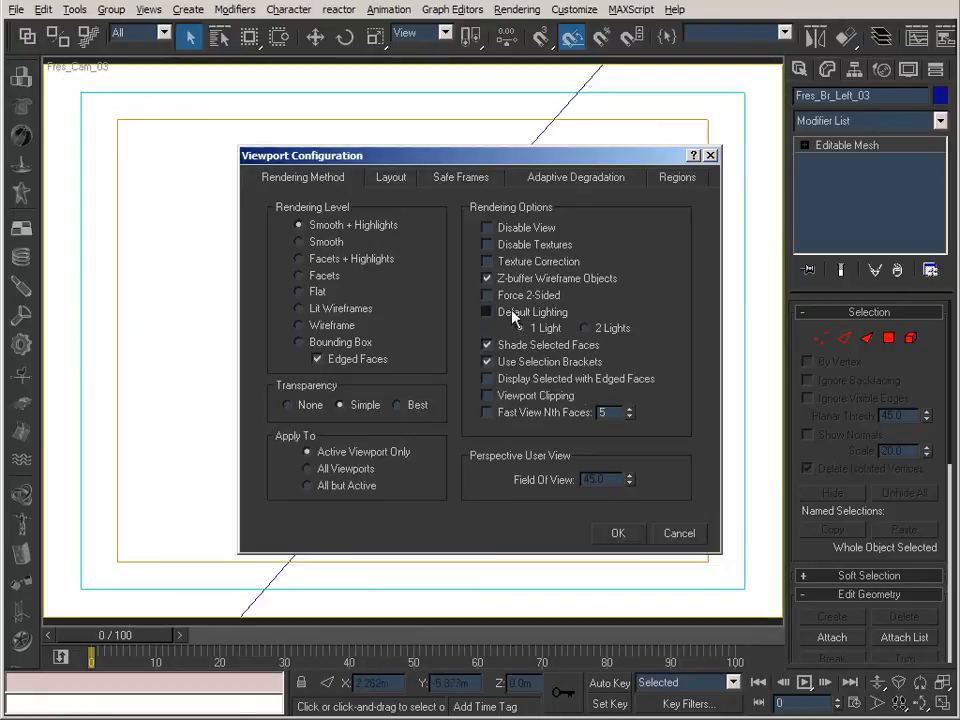
click(622, 534)
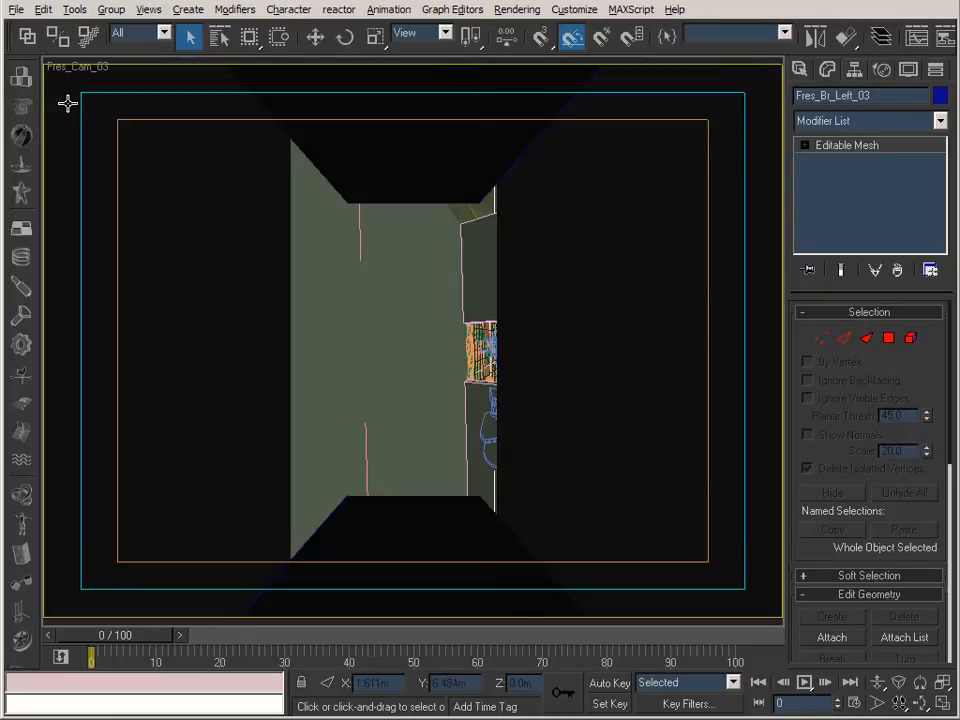
Step: Activate the Rotate tool and select the right barn door, Fres_Br_Right_03, from the object list
click(546, 351)
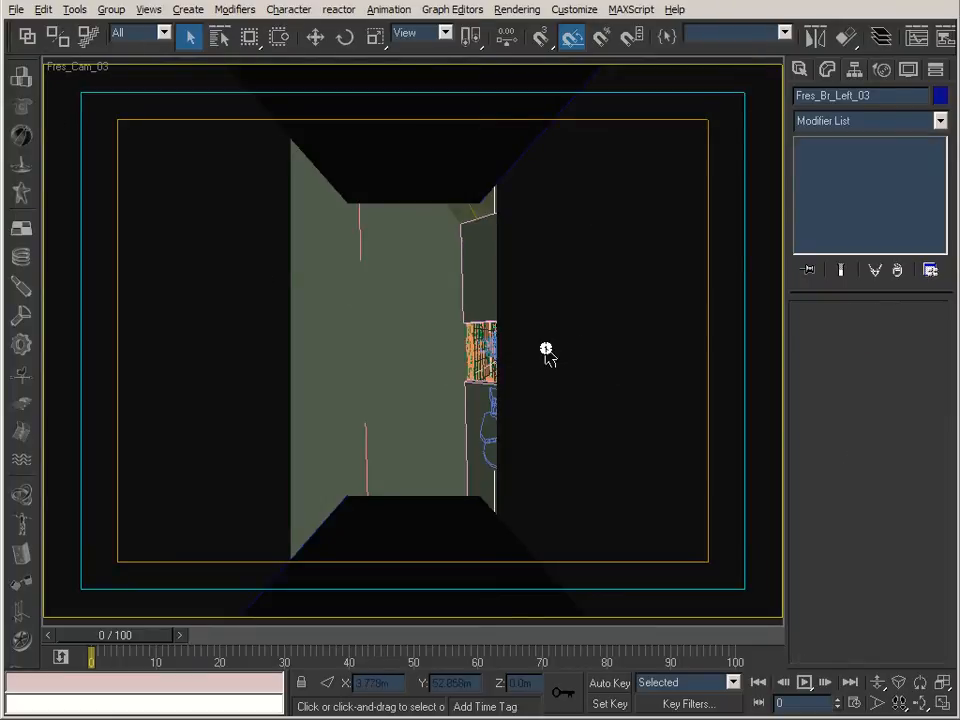
click(343, 38)
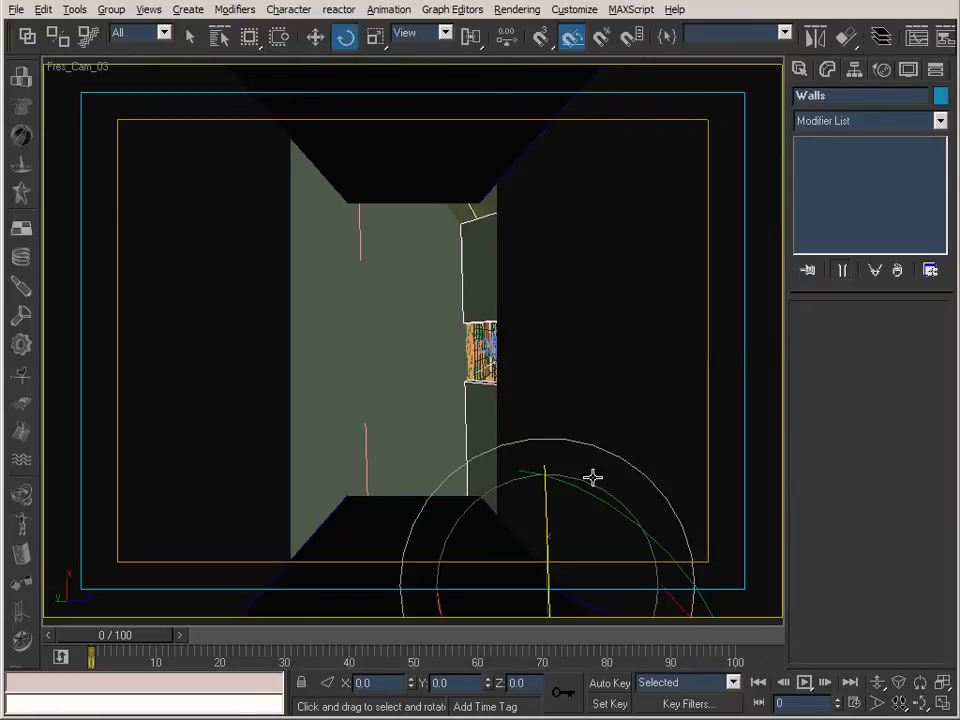
key(F3)
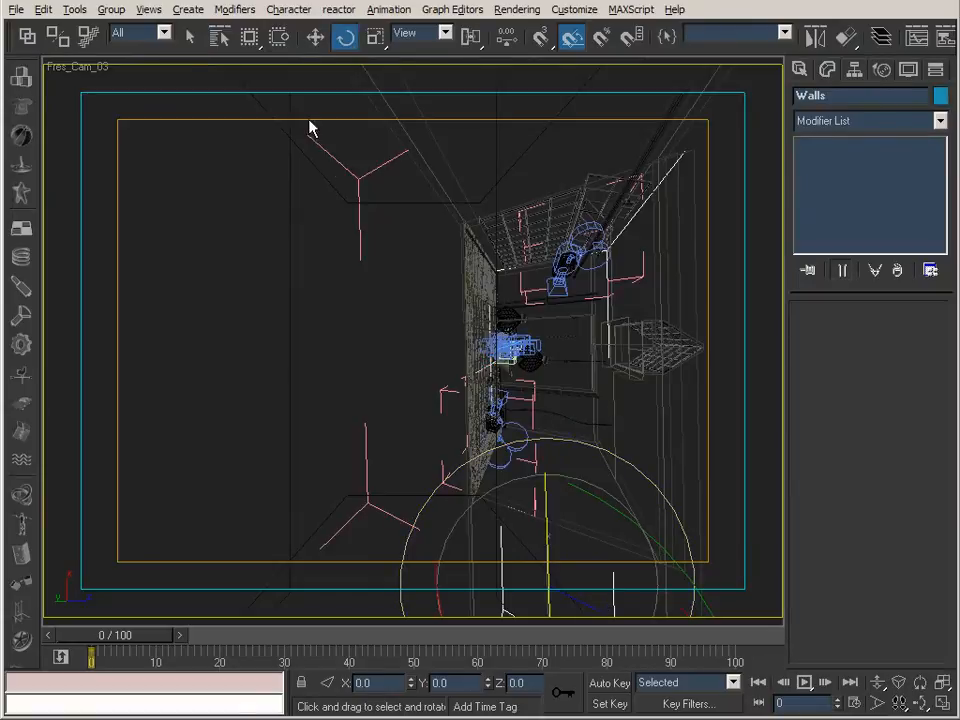
click(220, 37)
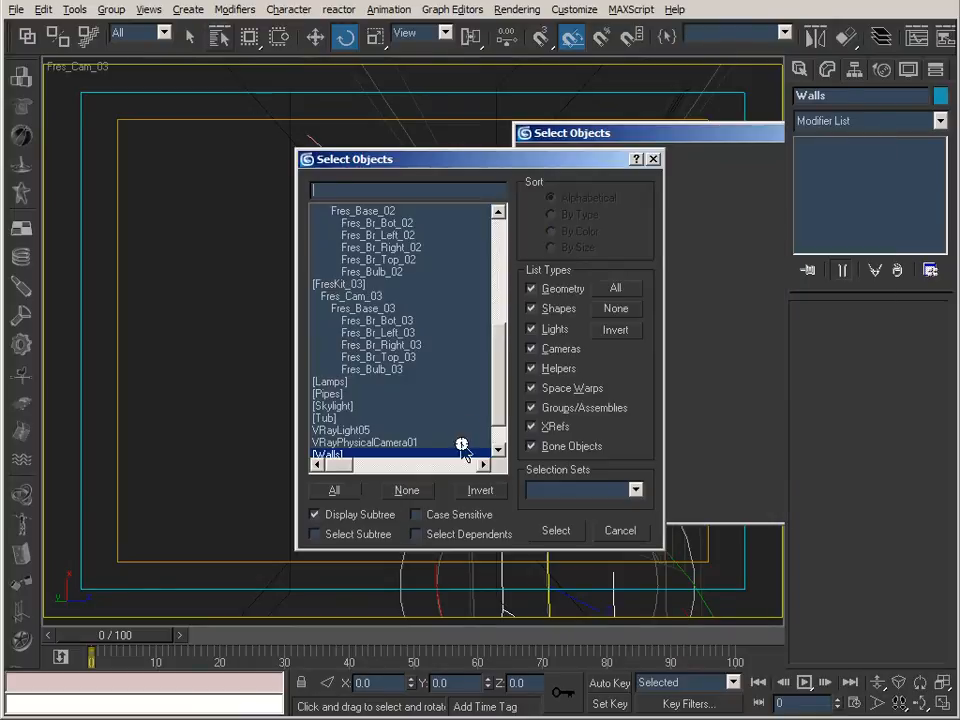
mouse_move(493, 377)
mouse_down()
mouse_move(499, 388)
mouse_move(498, 320)
mouse_move(485, 370)
mouse_up()
click(400, 347)
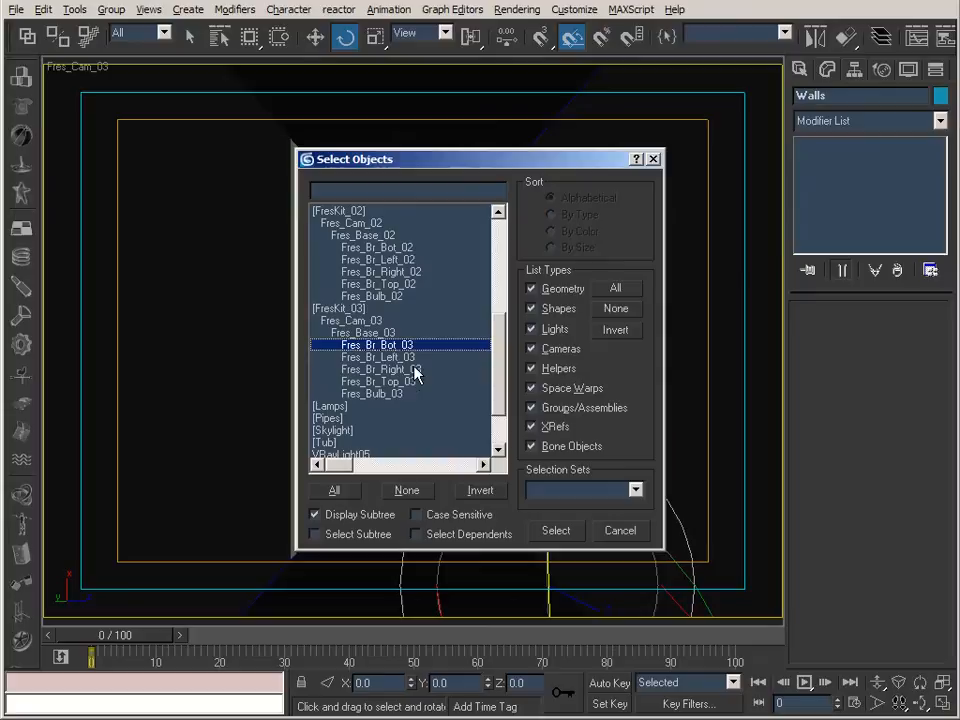
click(415, 369)
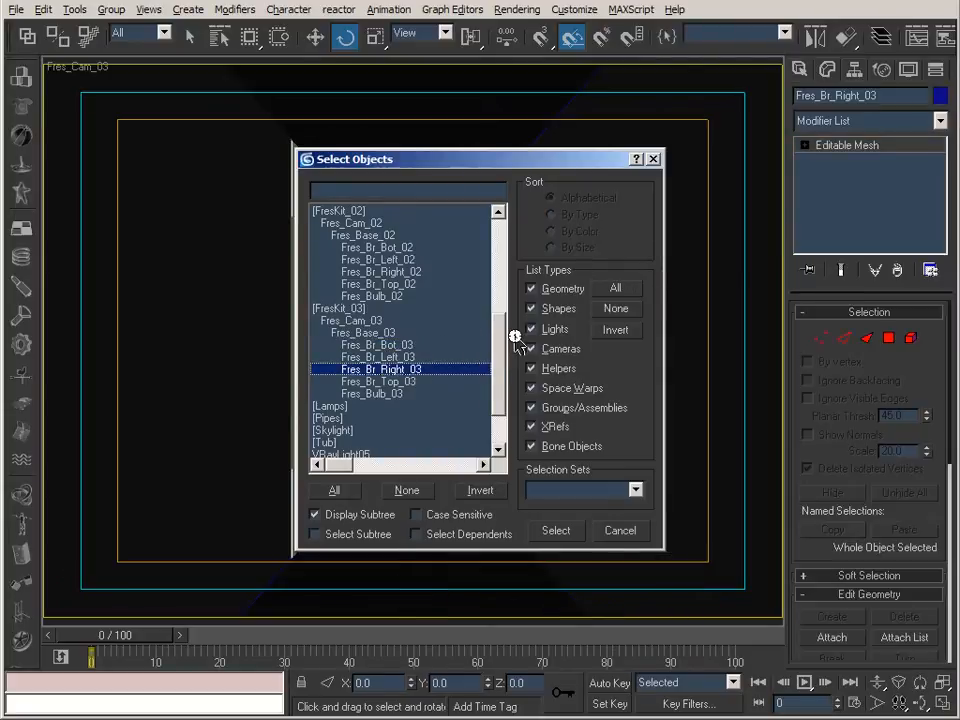
Step: Lock the selection on Fres_Br_Right_03 and rotate this barn door about 15 degrees inward in wireframe display, restoring the shaded view
key(Return)
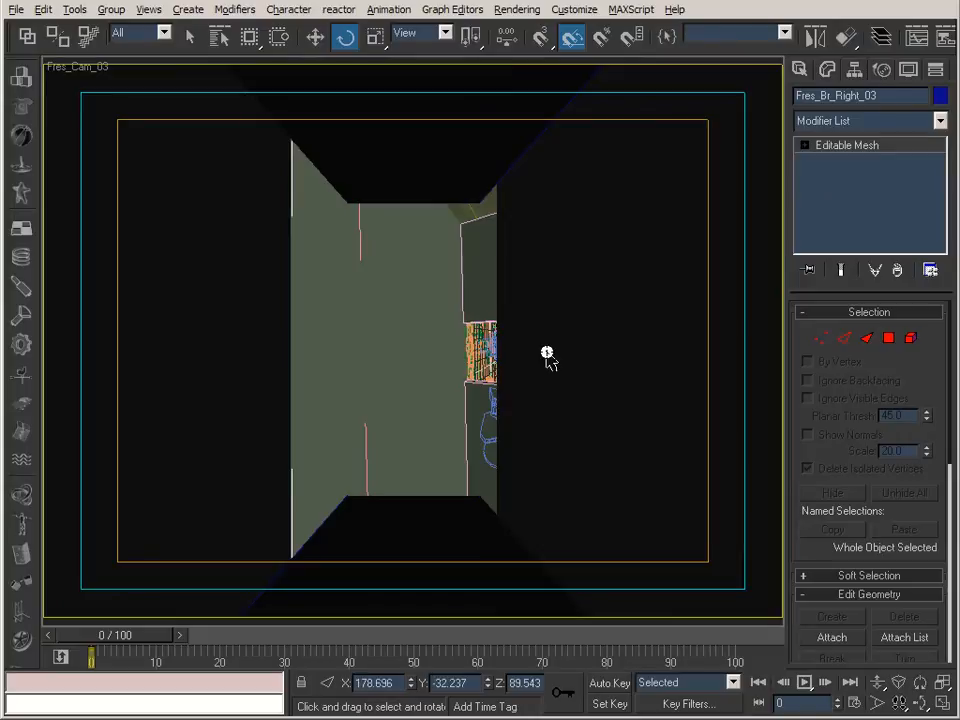
key(space)
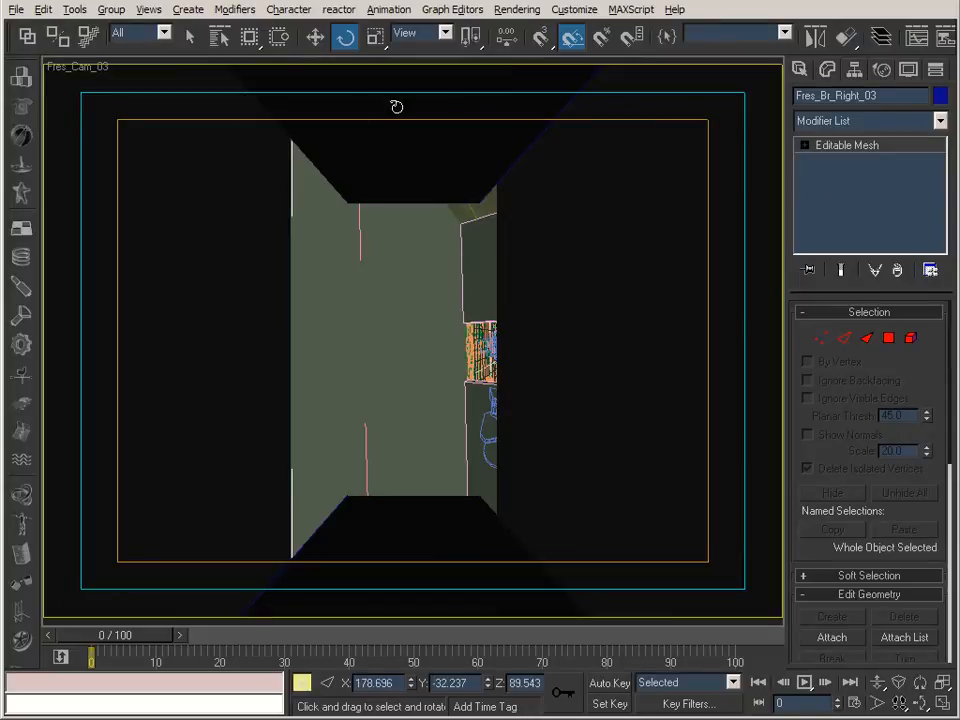
key(F3)
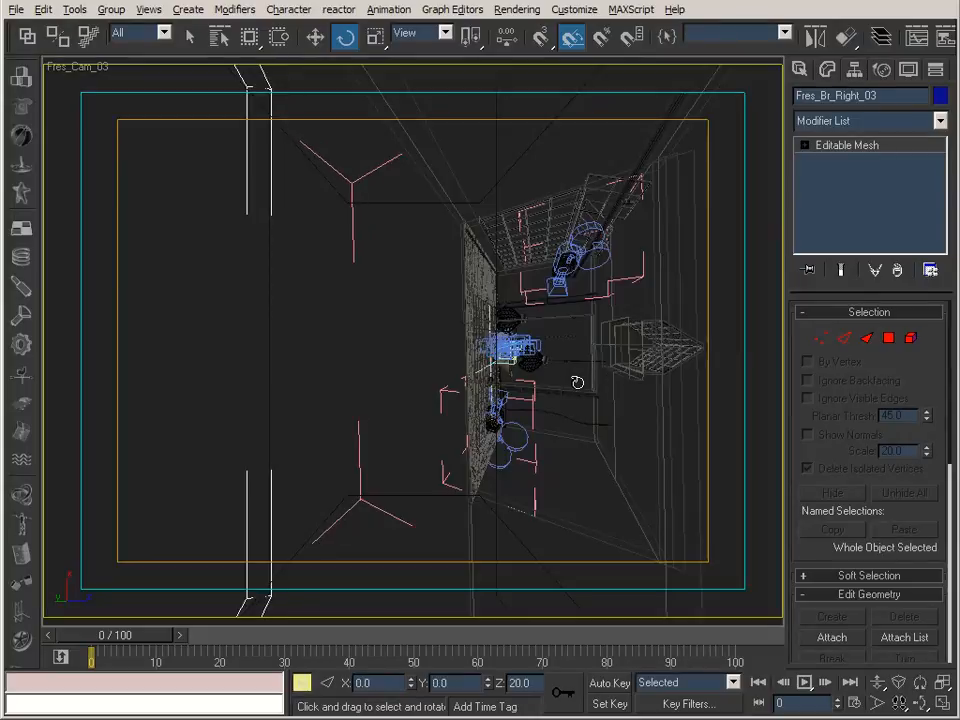
drag(497, 390, 628, 392)
key(F3)
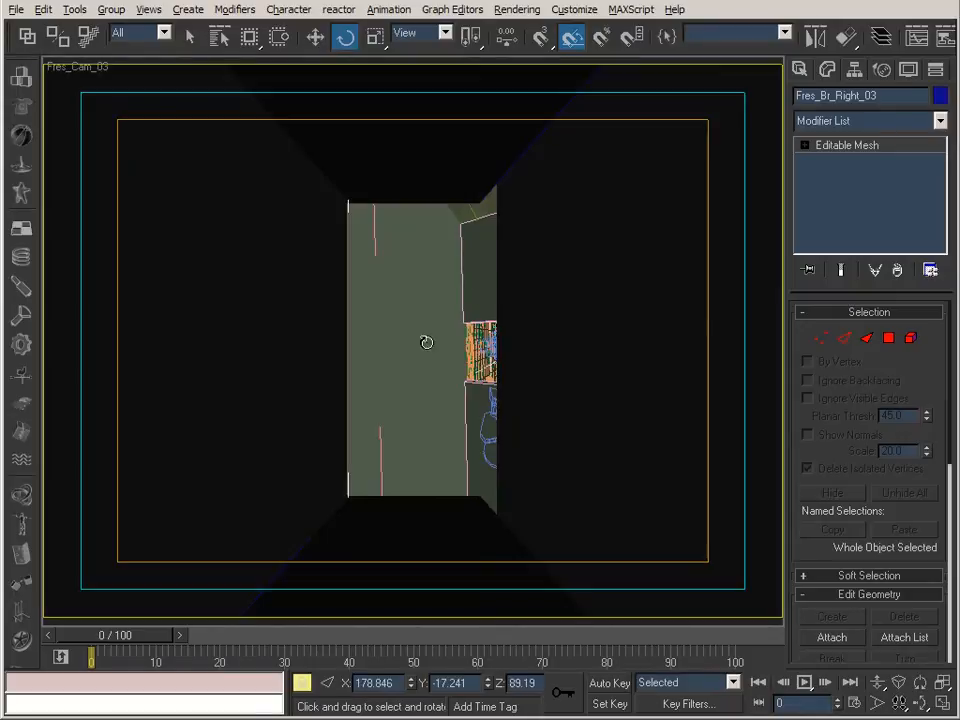
Step: Select and lock Fres_Br_Left_03, swing this barn door open by about 40 degrees, and close it again by about 35 degrees
click(219, 36)
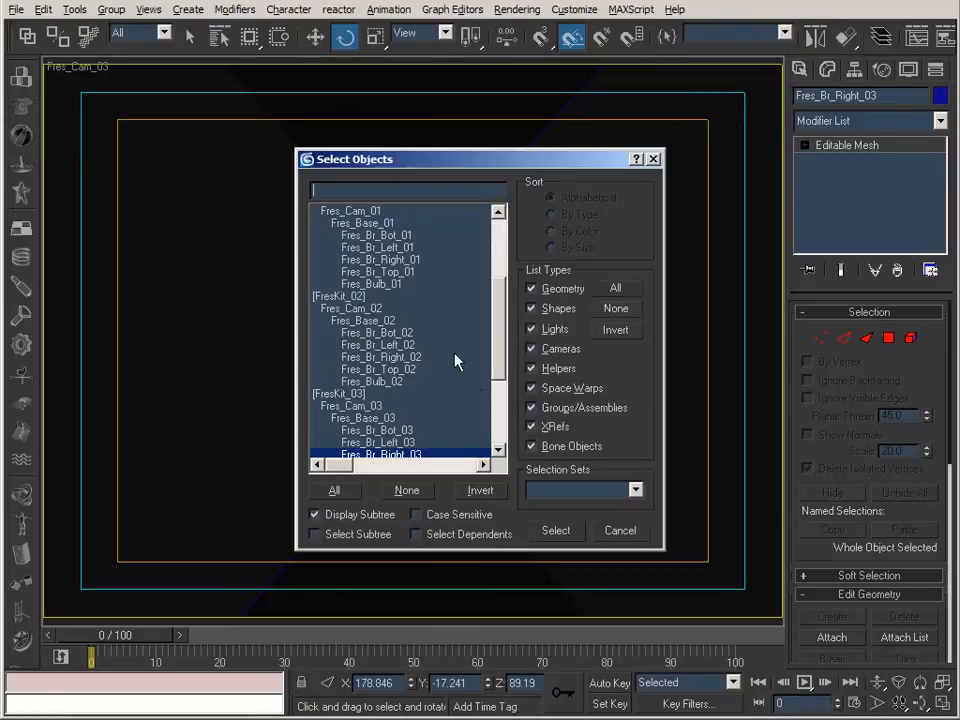
scroll(497, 375, down, 1)
click(400, 405)
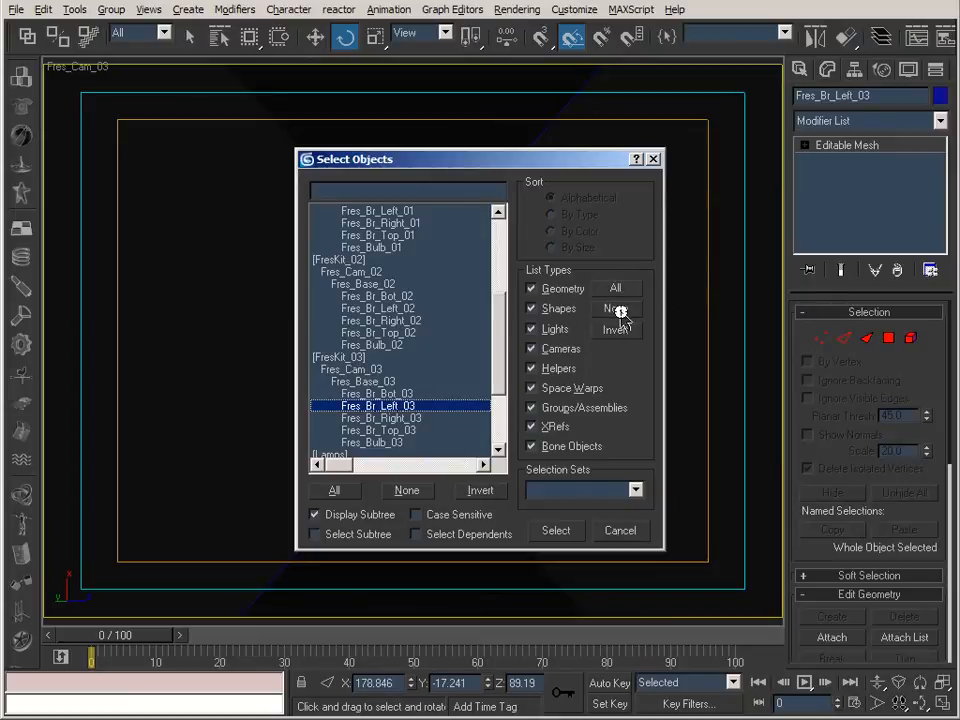
key(space)
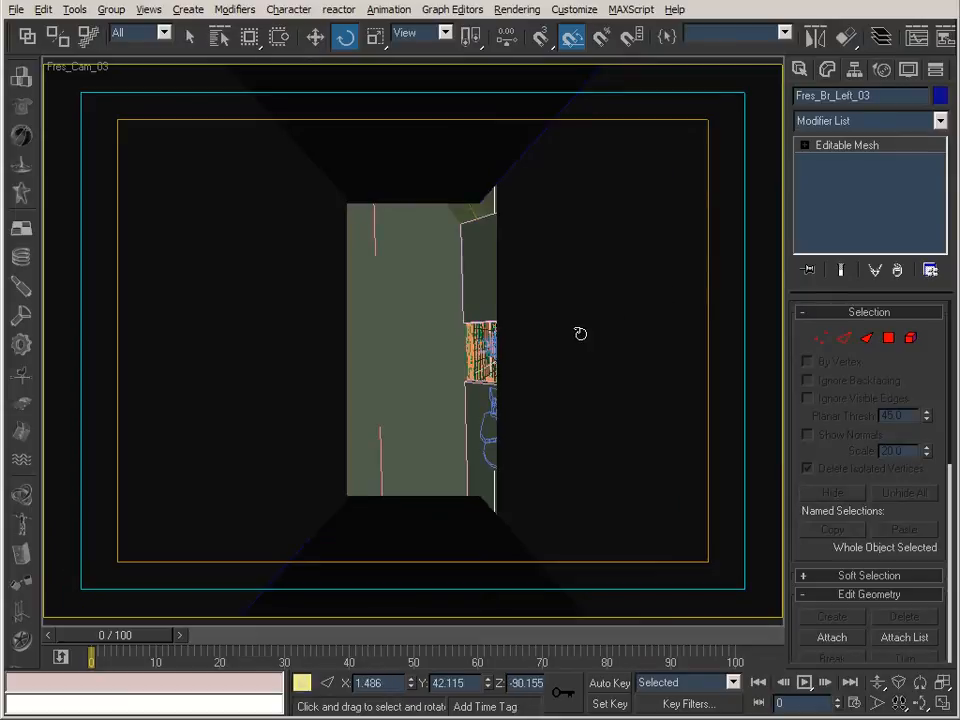
drag(581, 331, 636, 309)
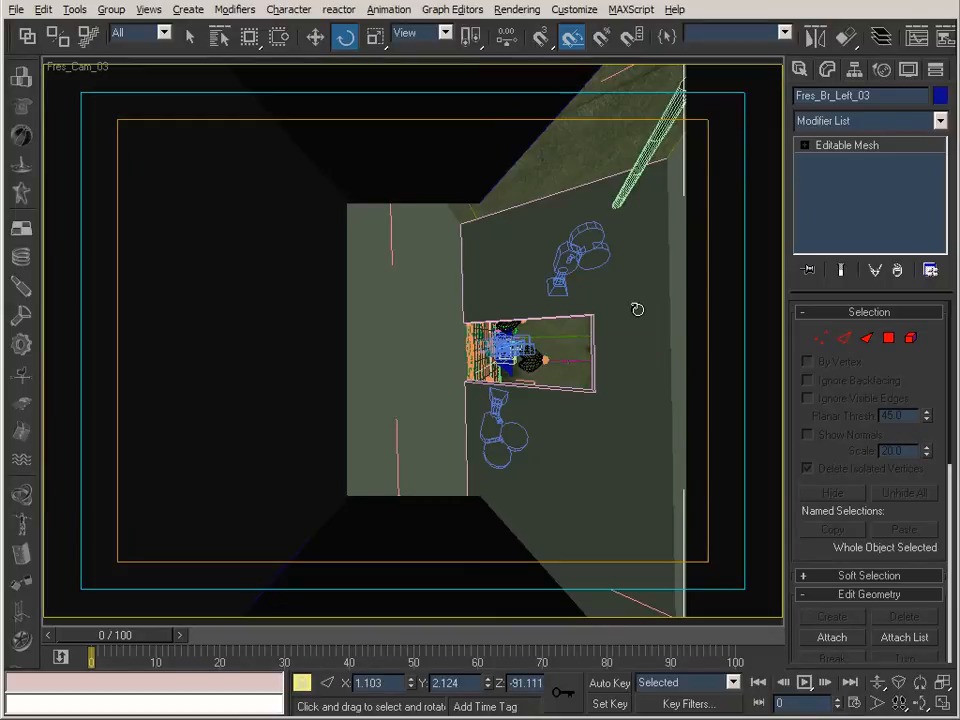
drag(700, 345, 640, 383)
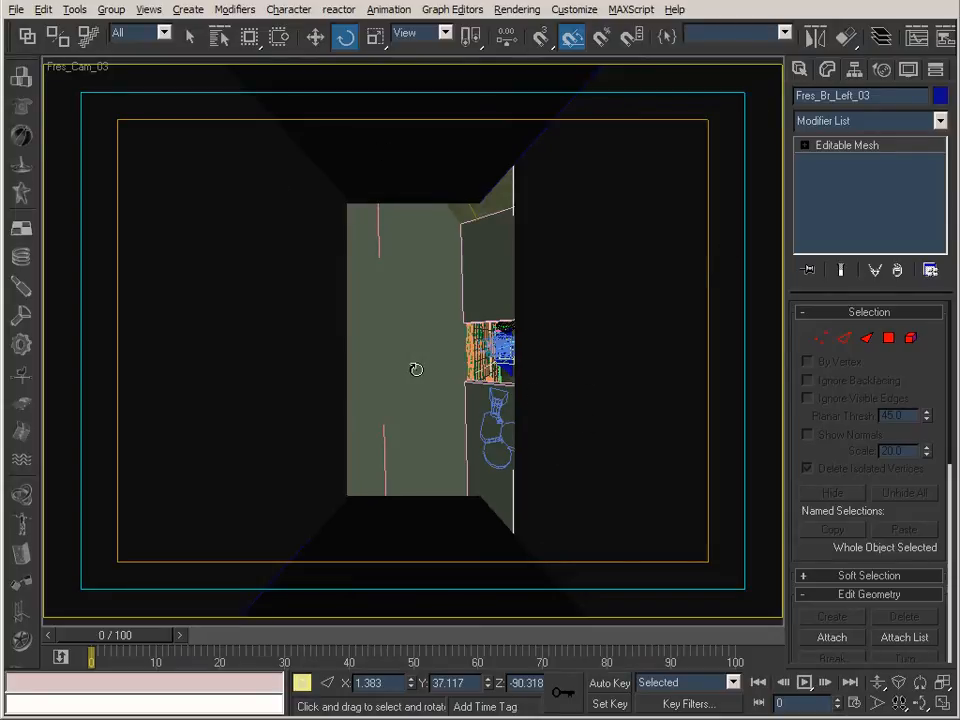
Step: Switch to the Perspective view and examine the fresnel fixture with its barn doors from outside
key(p)
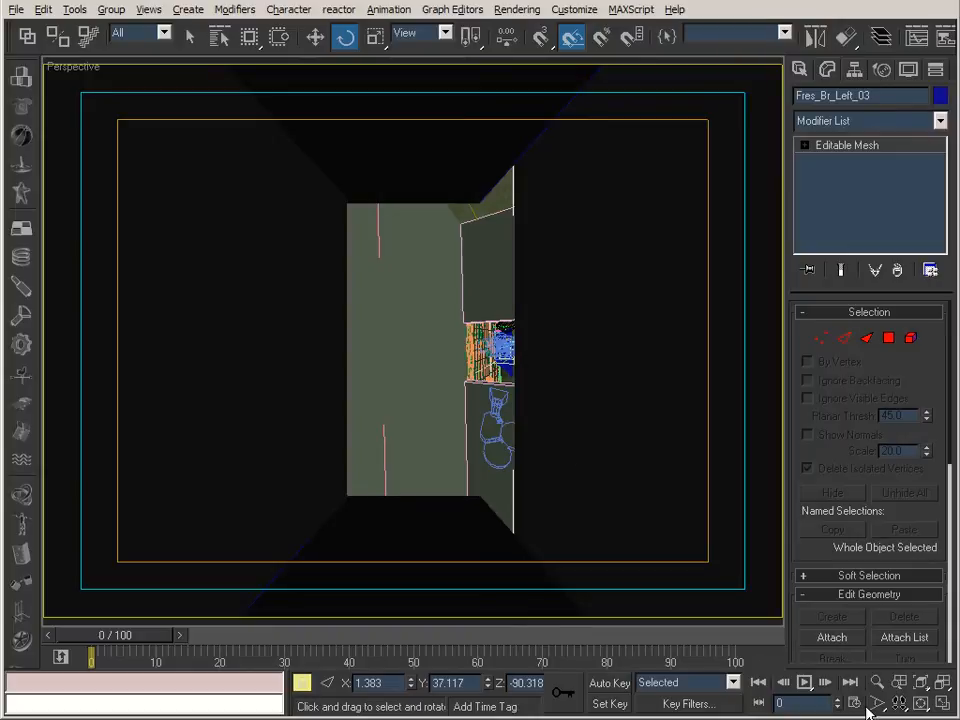
click(921, 703)
drag(435, 354, 306, 418)
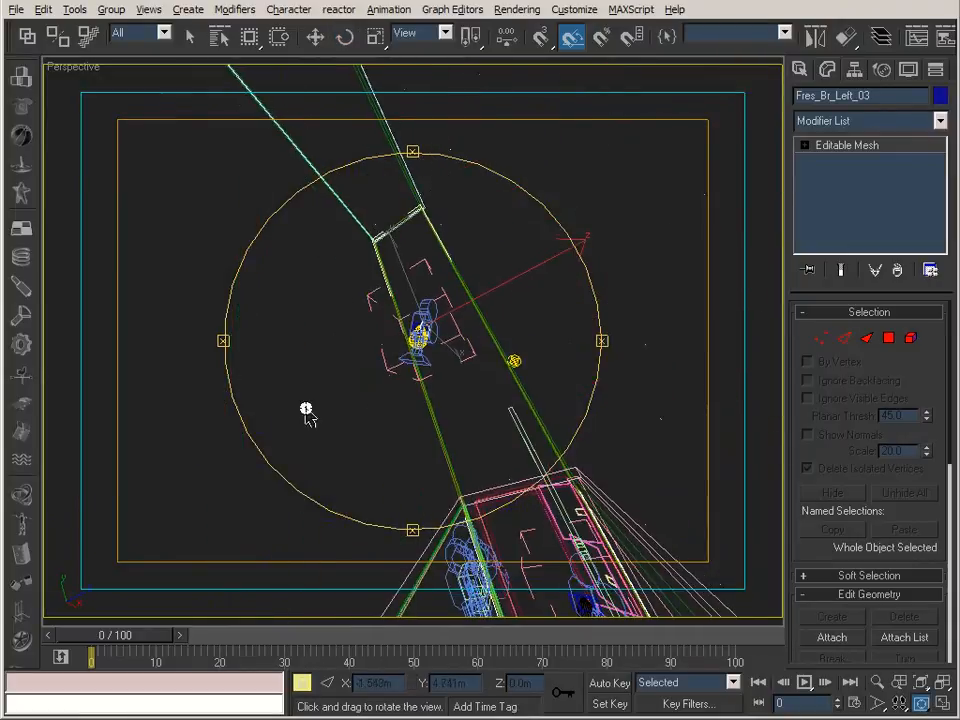
mouse_move(341, 380)
mouse_down()
mouse_move(420, 350)
mouse_move(461, 360)
mouse_move(473, 255)
mouse_move(464, 294)
mouse_up()
click(877, 682)
middle_drag(486, 252, 613, 175)
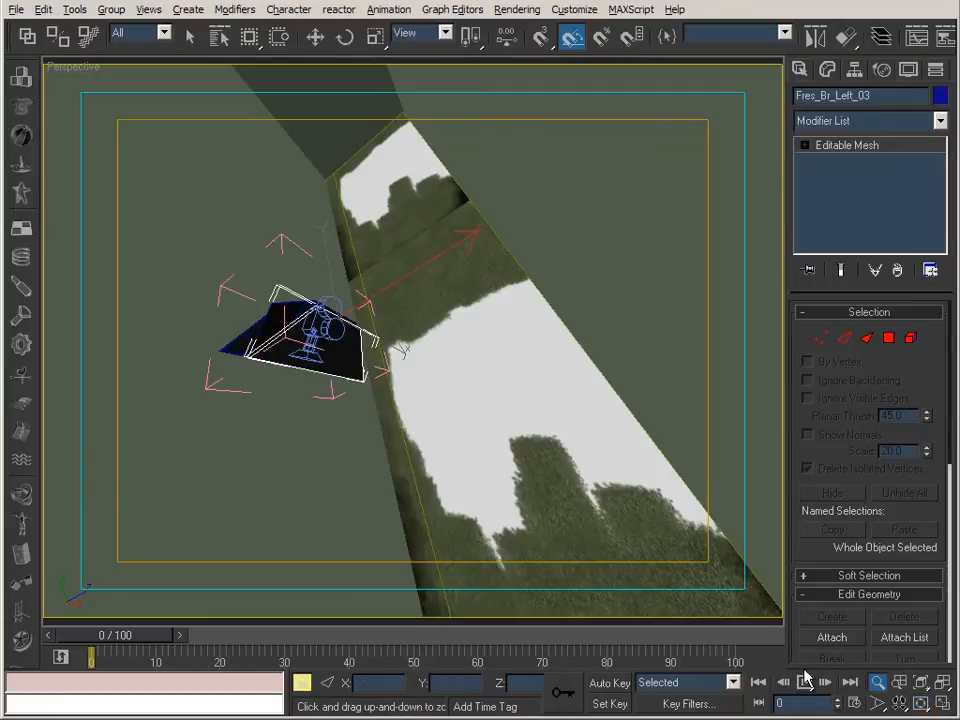
click(921, 703)
mouse_move(377, 294)
mouse_down()
mouse_move(364, 281)
mouse_move(377, 211)
mouse_move(549, 165)
mouse_move(408, 214)
mouse_up()
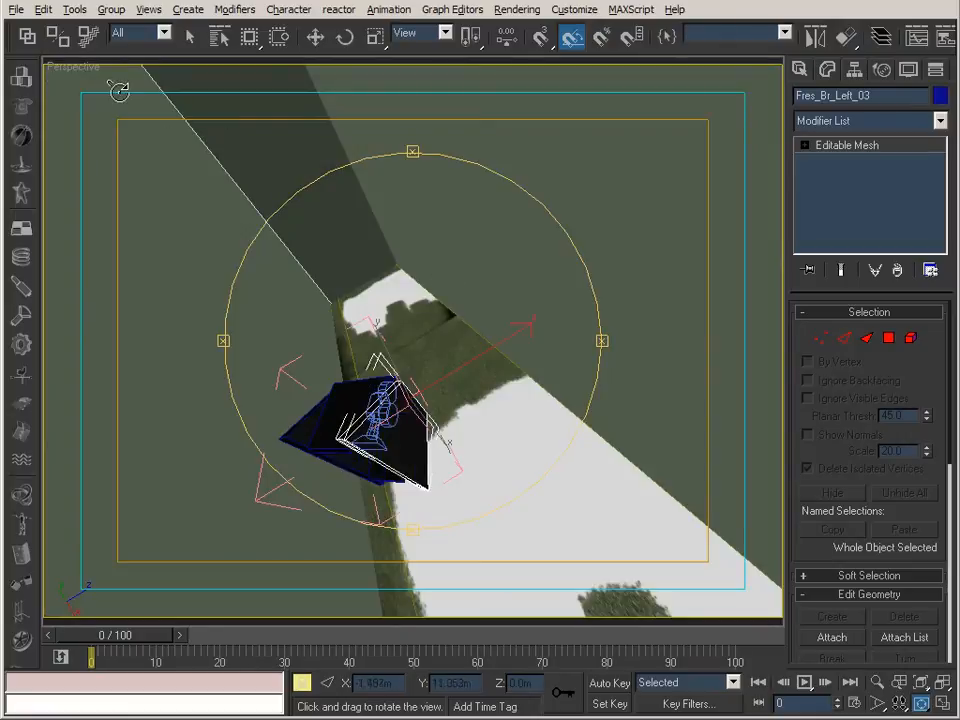
Step: Examine the inside of the fixture up close, looking between the four barn doors at the bulb and camera
click(877, 704)
mouse_move(360, 316)
mouse_down()
mouse_move(365, 325)
mouse_move(408, 161)
mouse_up()
mouse_move(473, 468)
middle_down()
mouse_move(465, 338)
mouse_move(553, 133)
mouse_move(604, 174)
mouse_move(660, 30)
middle_up()
middle_drag(518, 242, 628, 28)
middle_drag(443, 283, 505, 115)
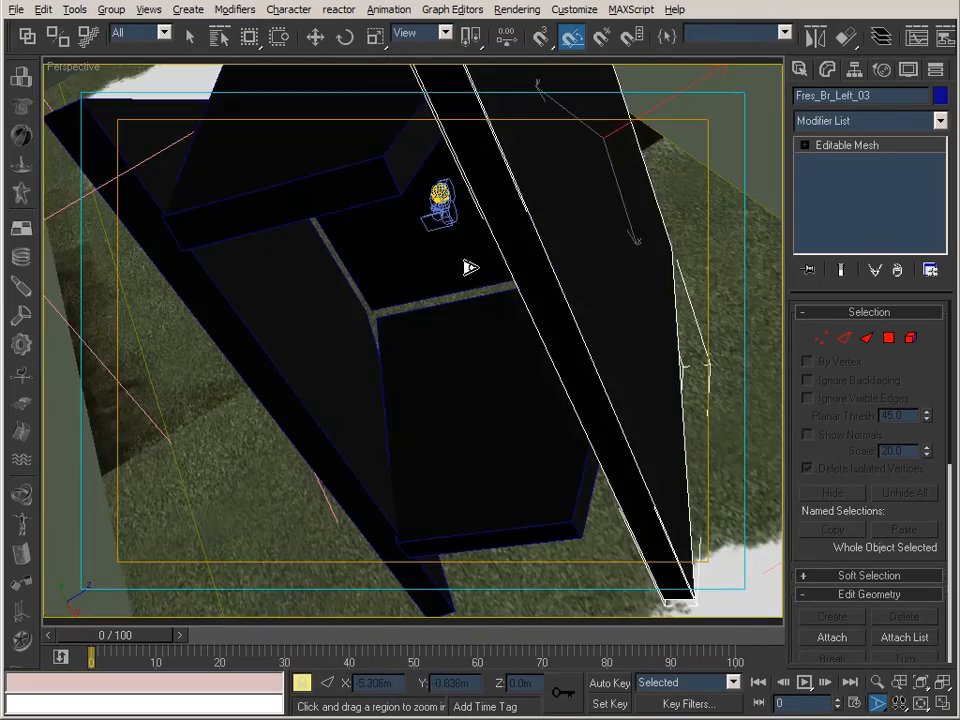
click(920, 703)
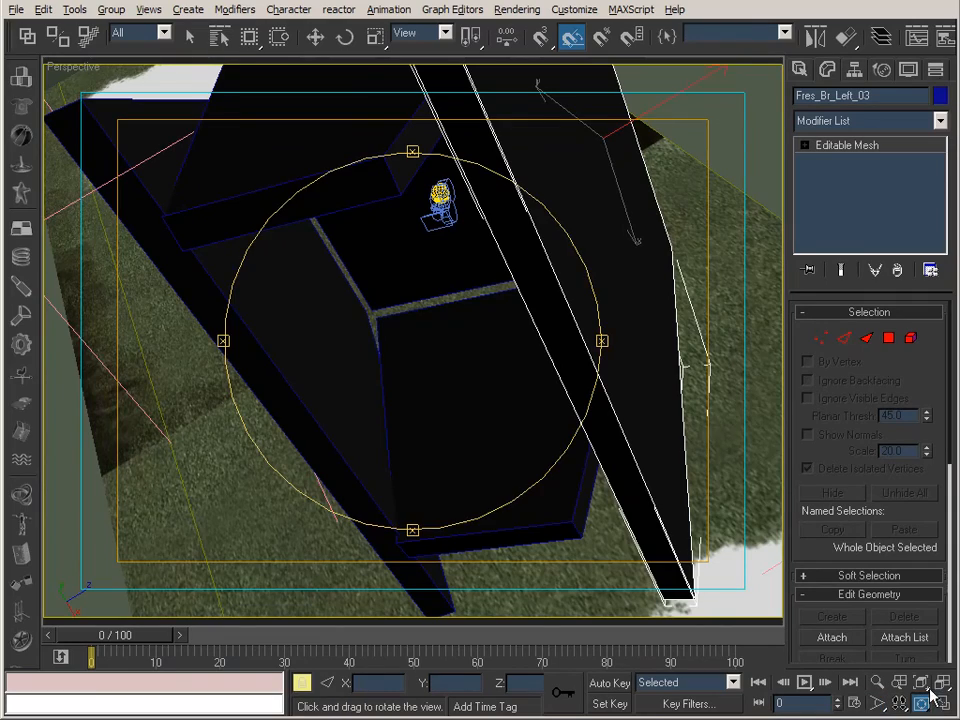
mouse_move(444, 398)
mouse_down()
mouse_move(465, 360)
mouse_move(433, 345)
mouse_up()
middle_drag(395, 385, 300, 191)
mouse_move(523, 480)
middle_down()
mouse_move(306, 28)
mouse_move(489, 388)
mouse_move(478, 332)
middle_up()
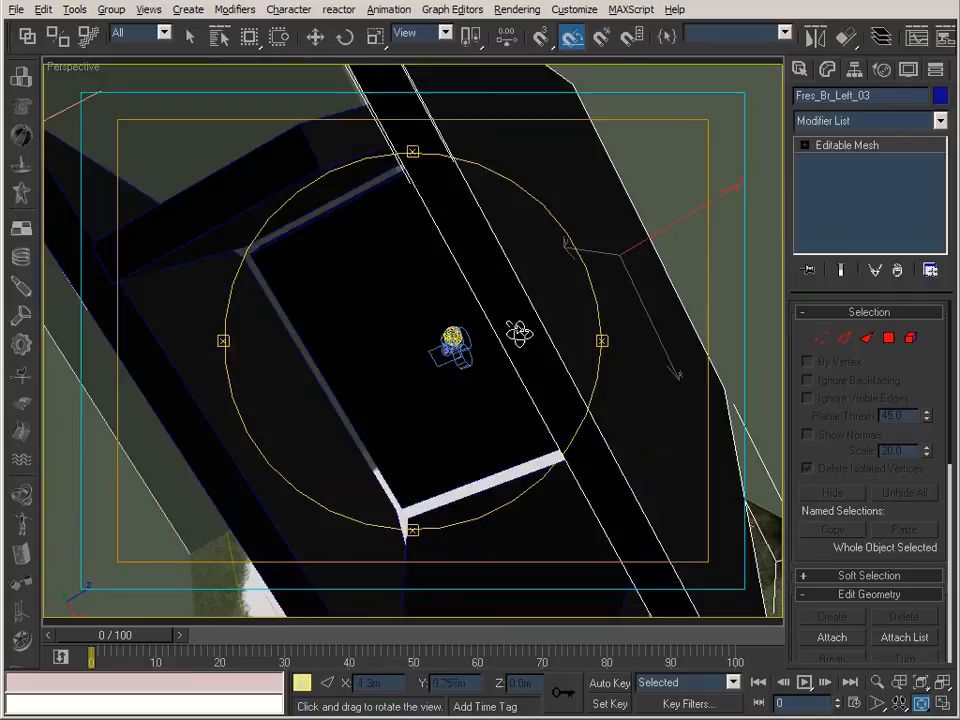
Step: Unlock the selection and select the bulb Fres_Bulb_03 from the object list
click(190, 36)
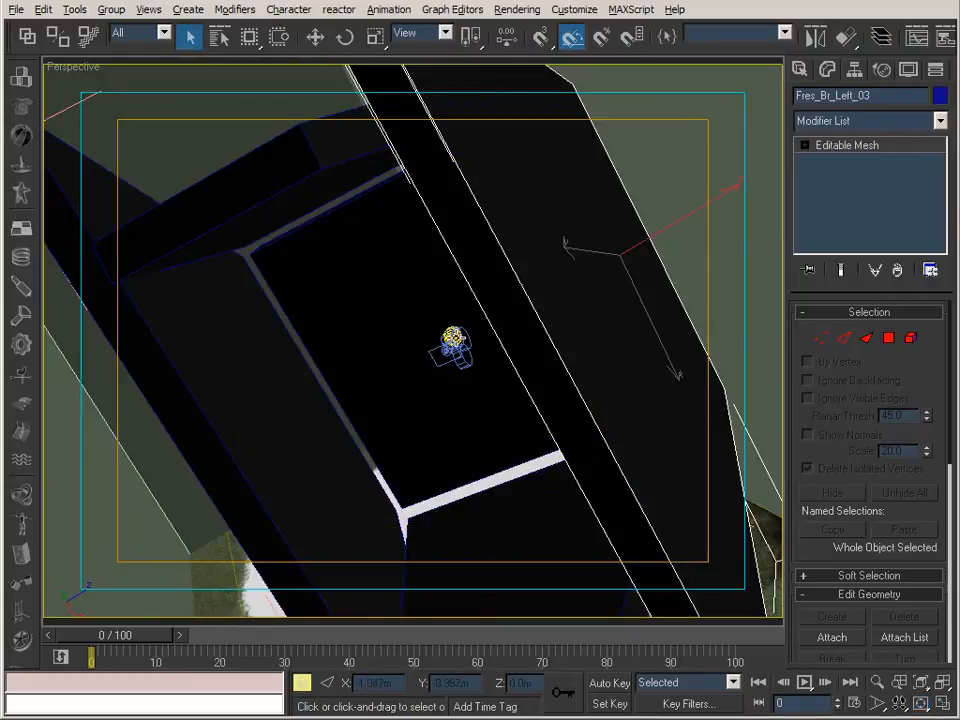
key(space)
click(453, 342)
click(220, 37)
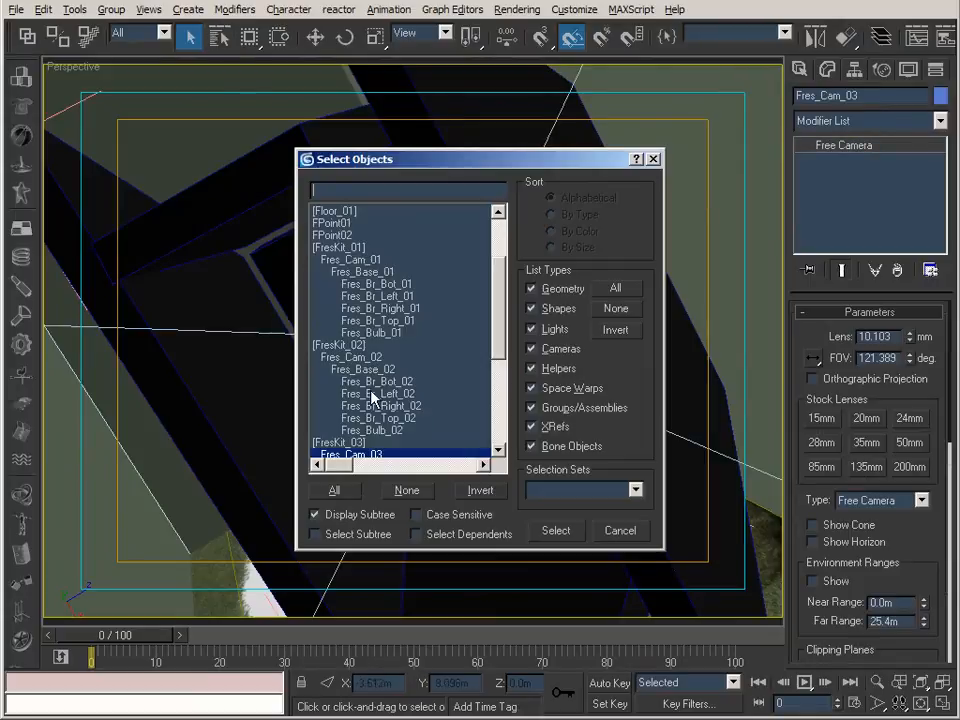
drag(502, 337, 505, 390)
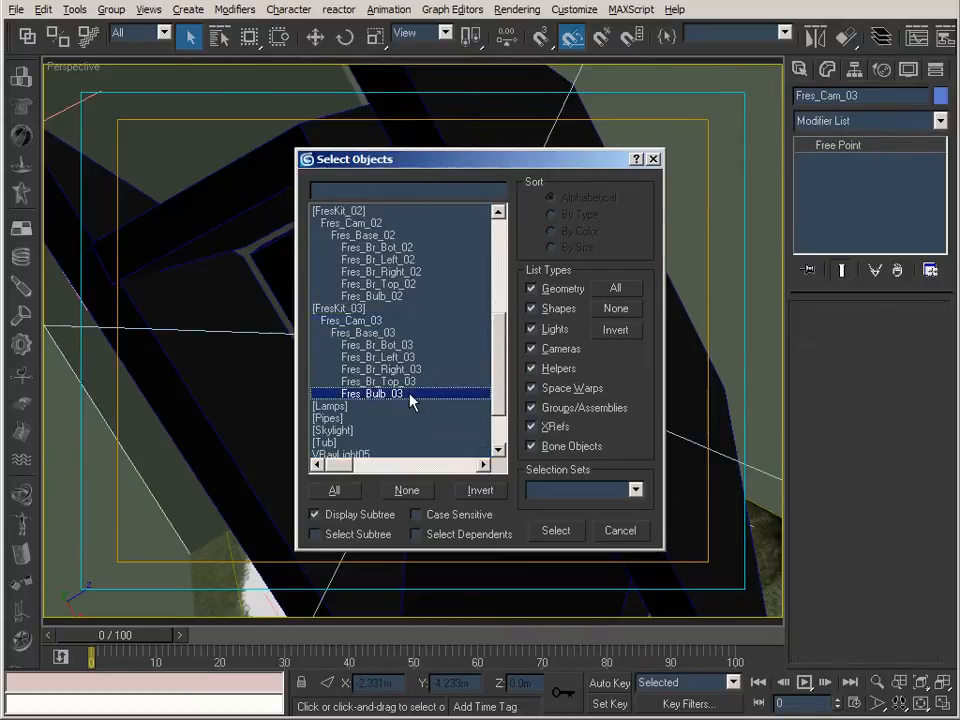
double_click(374, 394)
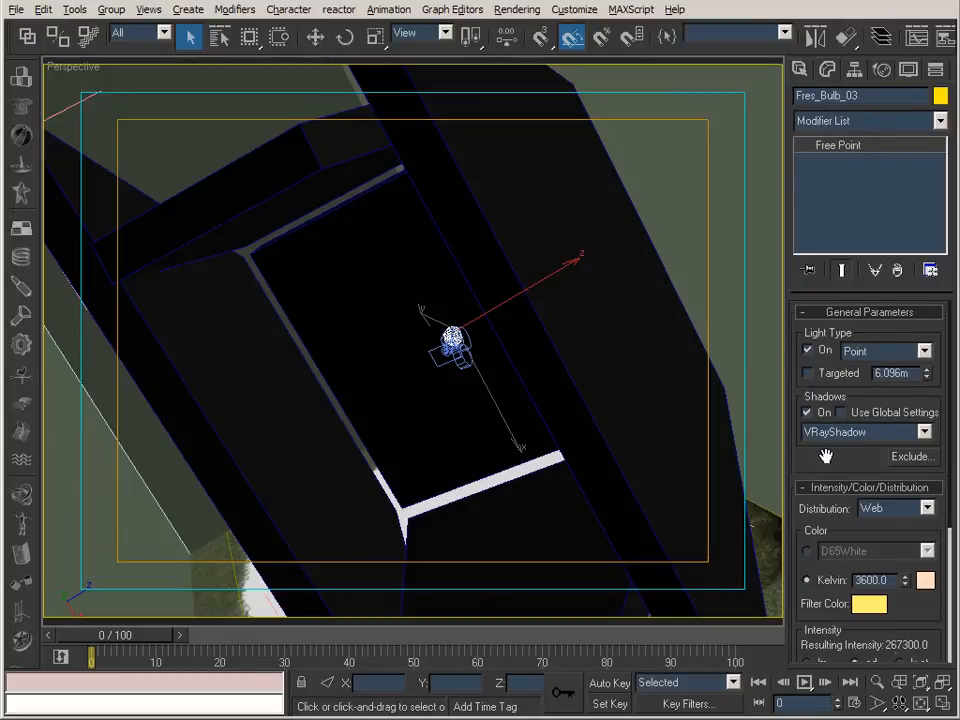
Step: Review the bulb's shadow, distribution and intensity parameters, its Kelvin color temperature and its filter color
drag(822, 489, 810, 454)
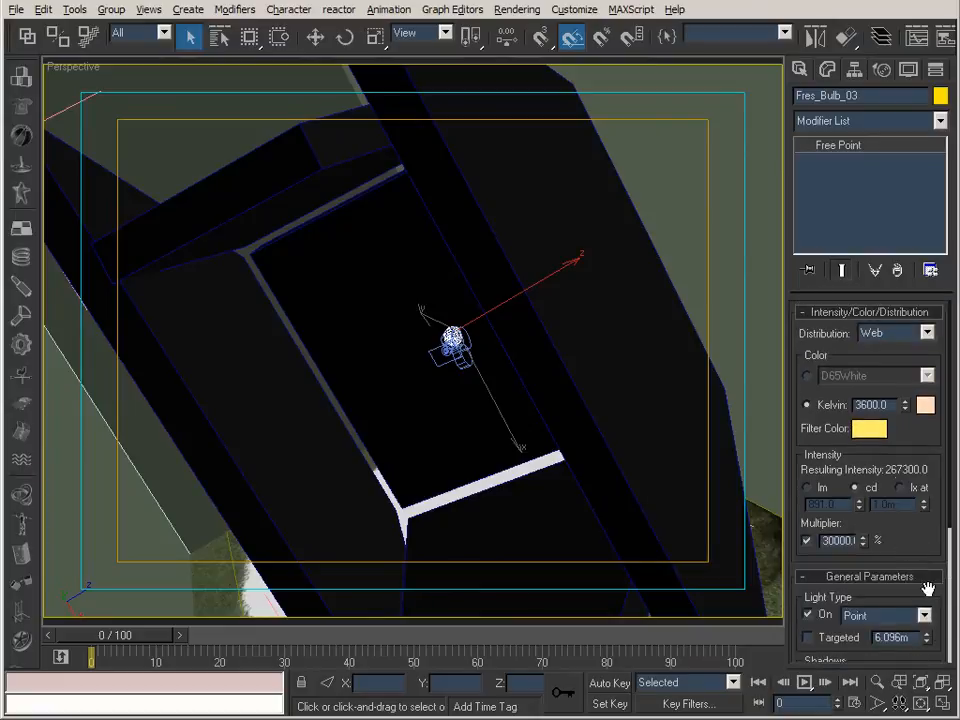
drag(918, 570, 898, 383)
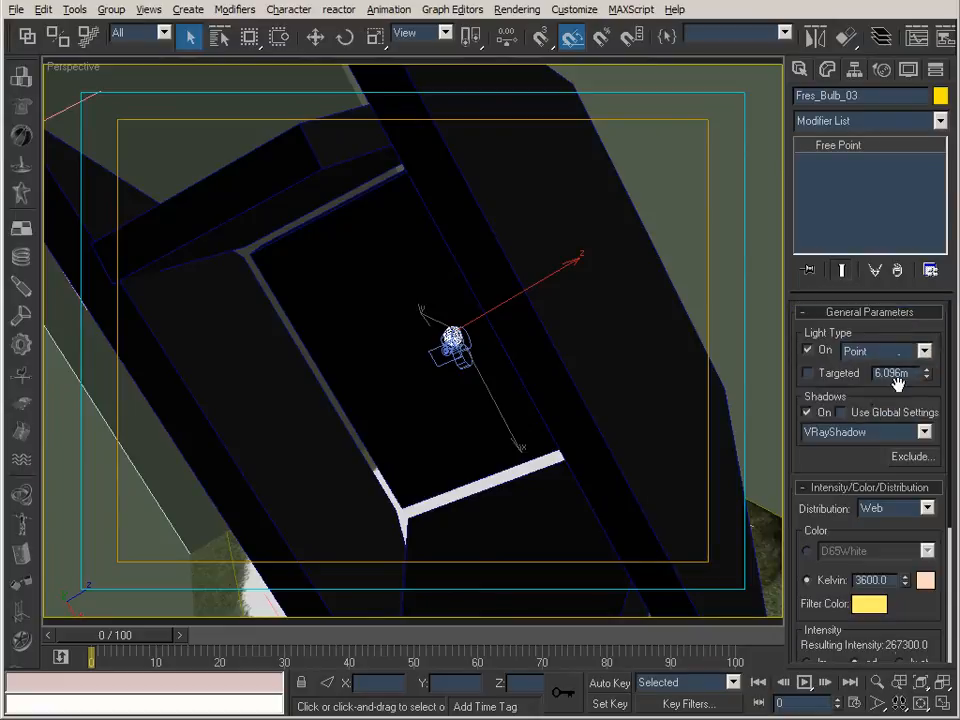
drag(821, 458, 821, 270)
drag(820, 410, 822, 180)
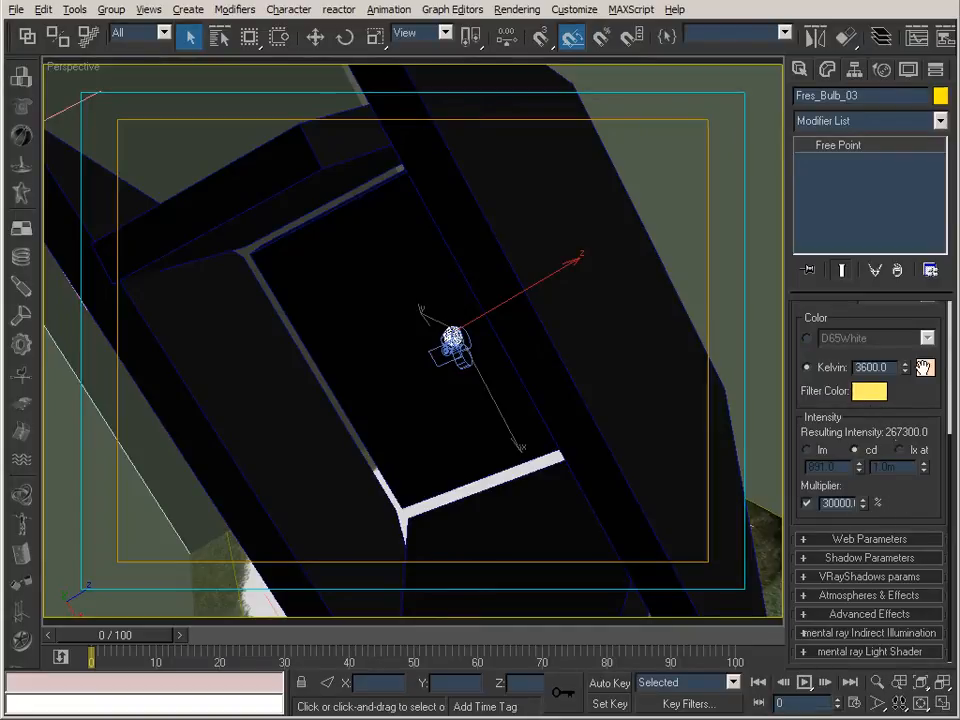
double_click(882, 368)
click(891, 368)
drag(892, 368, 750, 368)
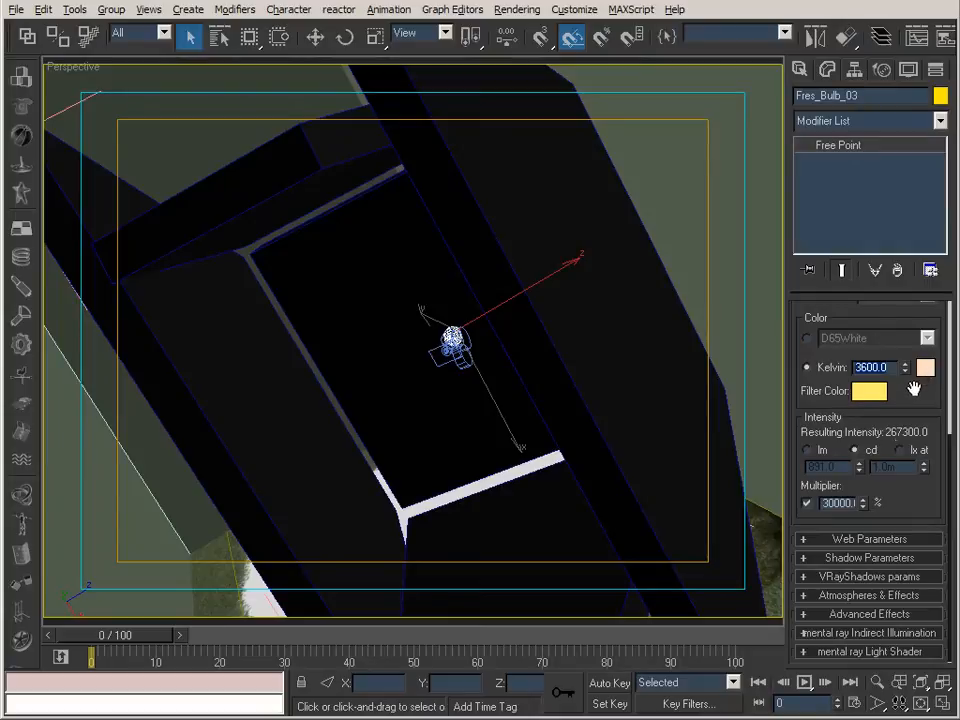
click(869, 392)
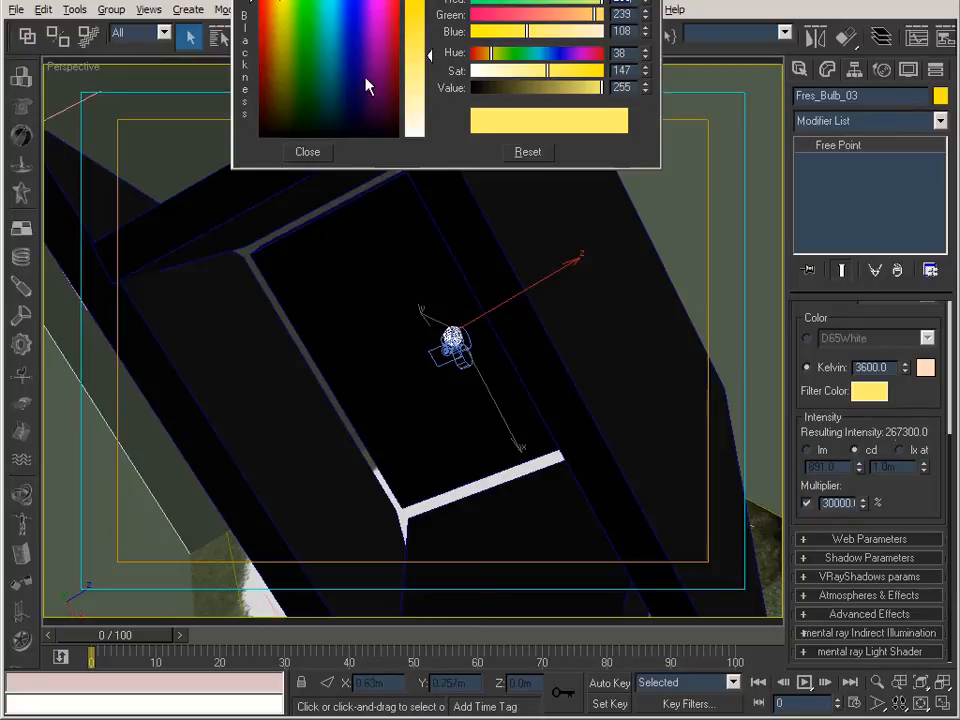
click(312, 151)
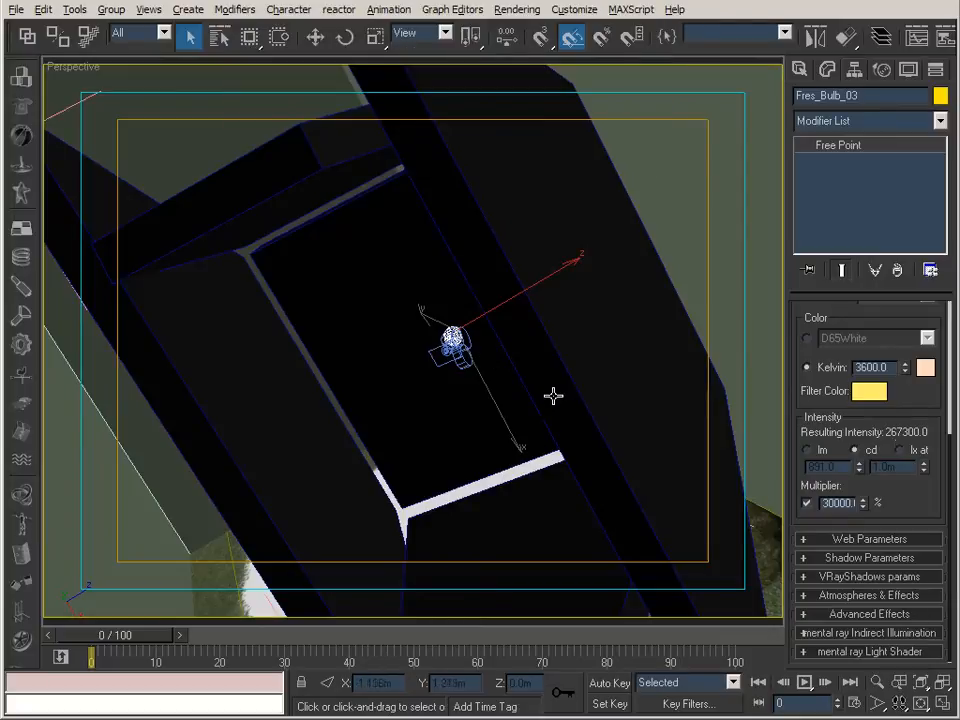
Step: Select the VRayLight05 light from the object list so that its parameters are shown
click(877, 682)
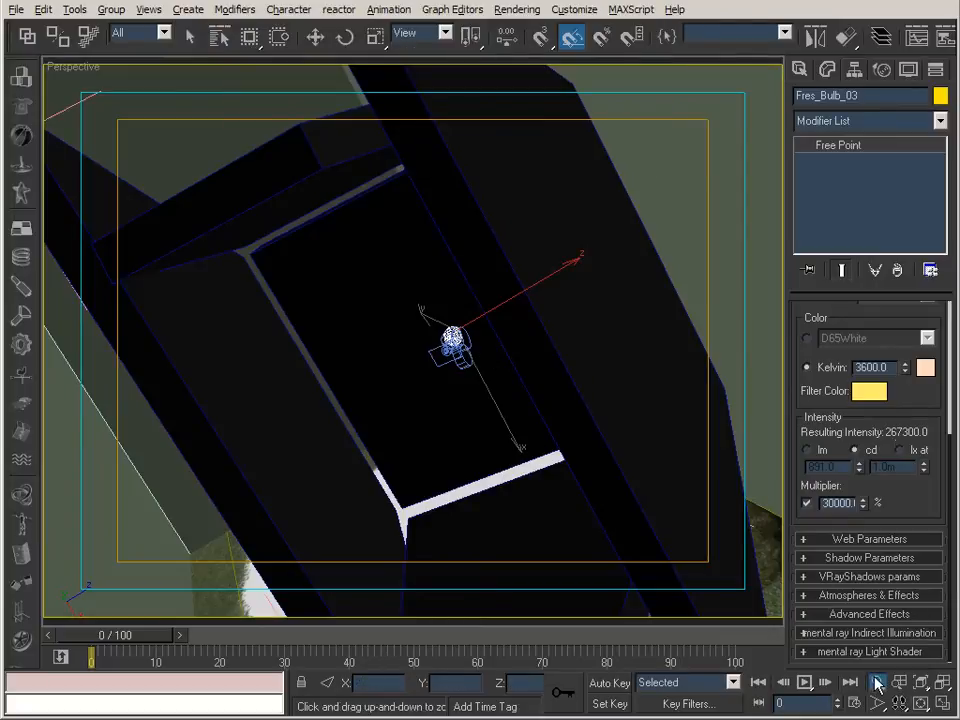
drag(533, 365, 523, 527)
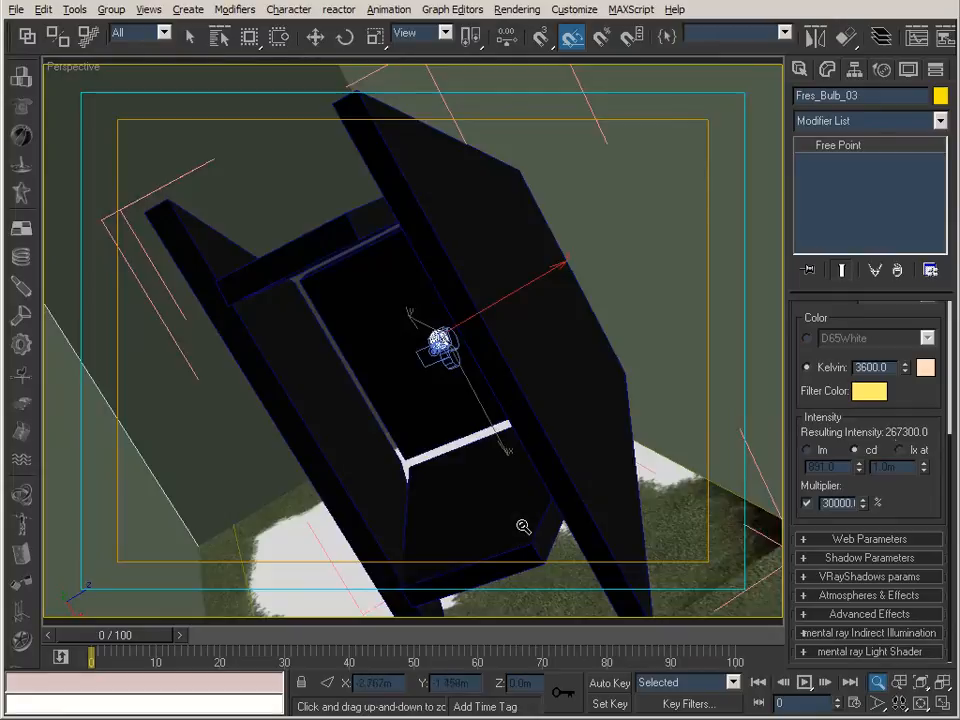
middle_drag(521, 400, 559, 304)
mouse_move(458, 338)
mouse_down()
mouse_move(456, 415)
mouse_move(456, 360)
mouse_up()
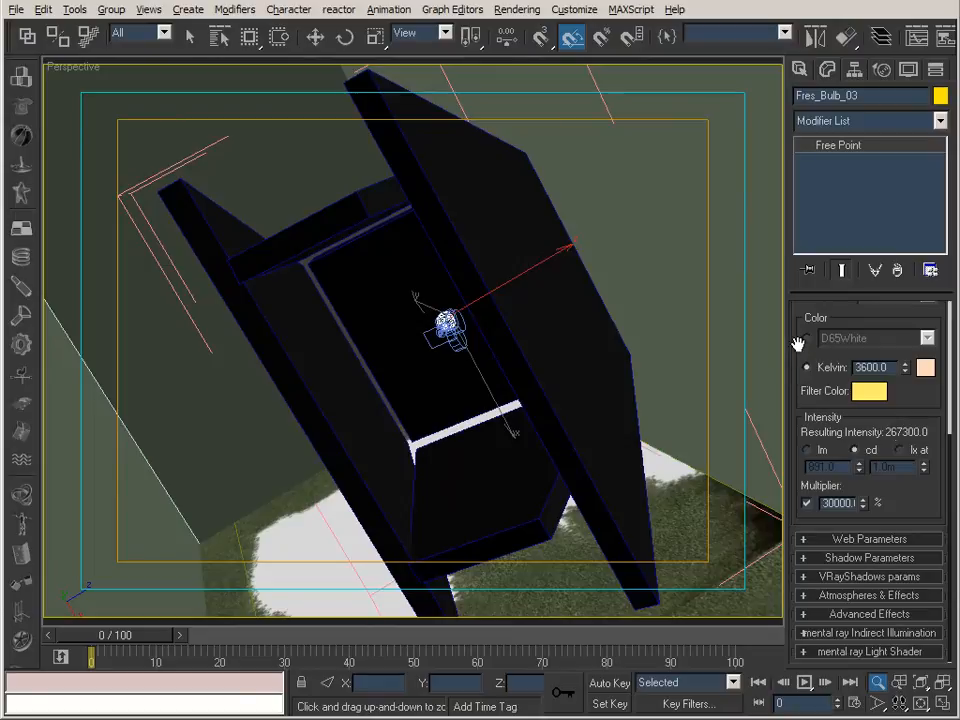
drag(800, 350, 827, 605)
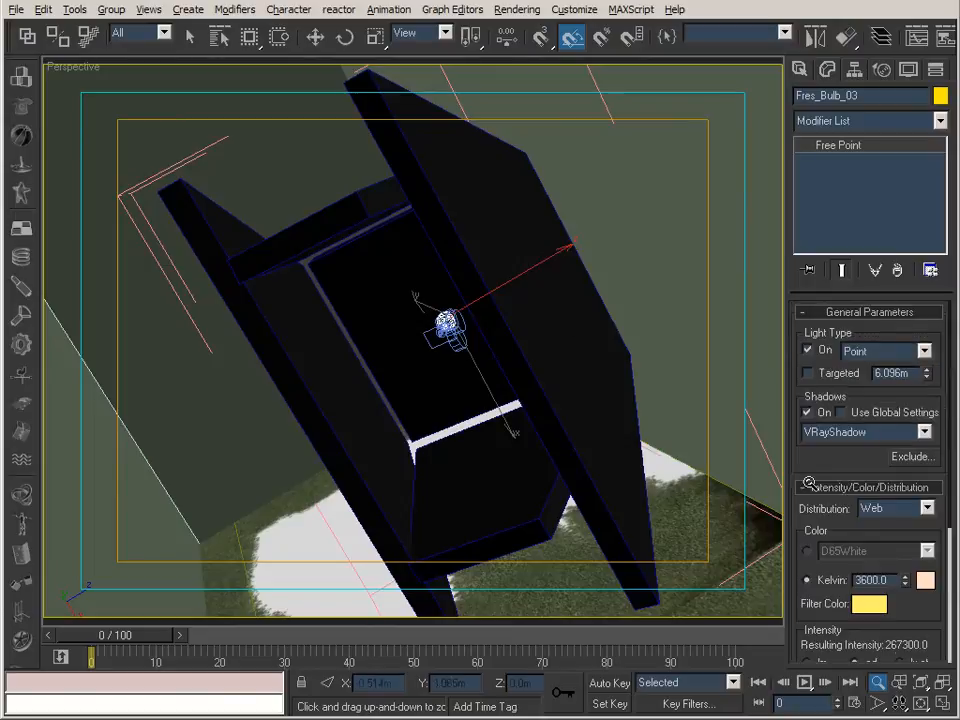
click(219, 37)
scroll(495, 365, down, 3)
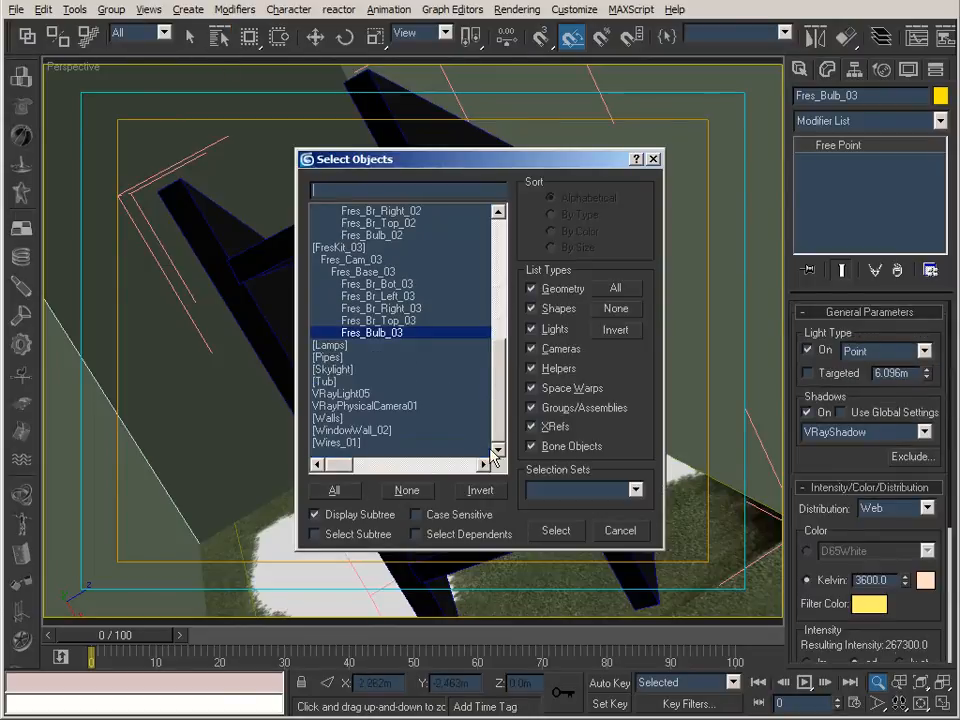
double_click(369, 393)
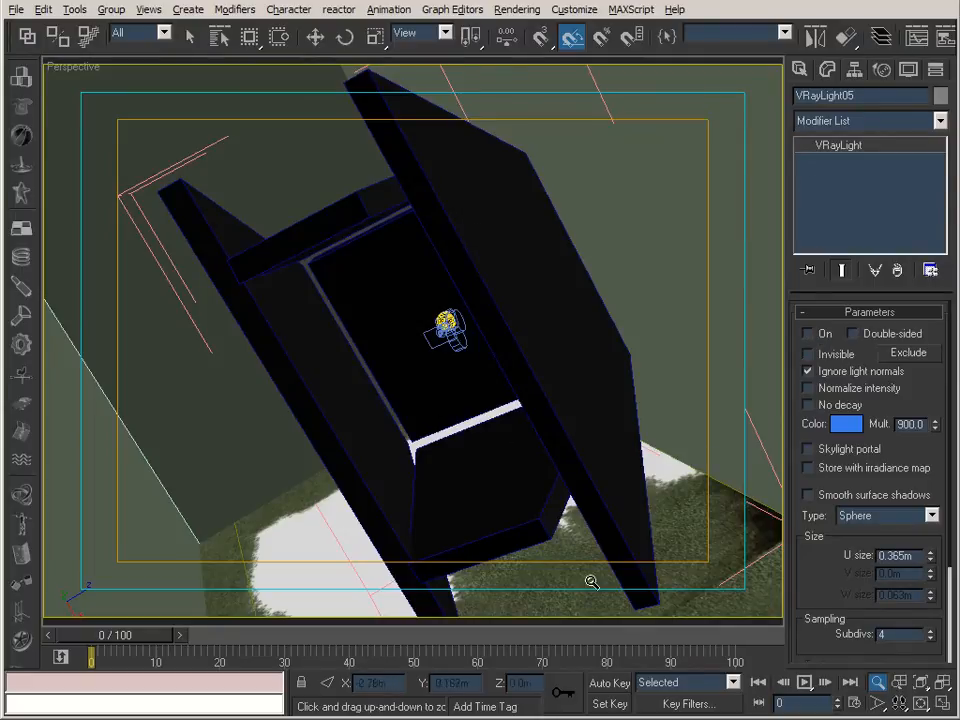
Step: Switch to IrfanView, review the 020_TubB_MoonOnly0000.tif and 030_TubB_DoorOnly0000.tif renders, and return to 3ds Max
key(alt+Tab)
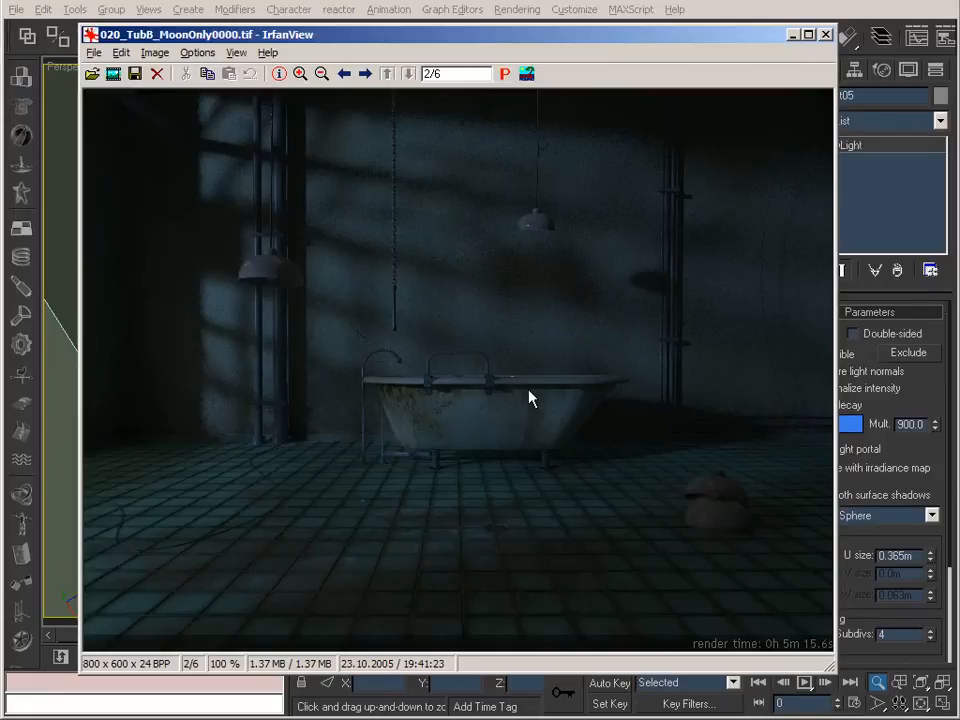
key(space)
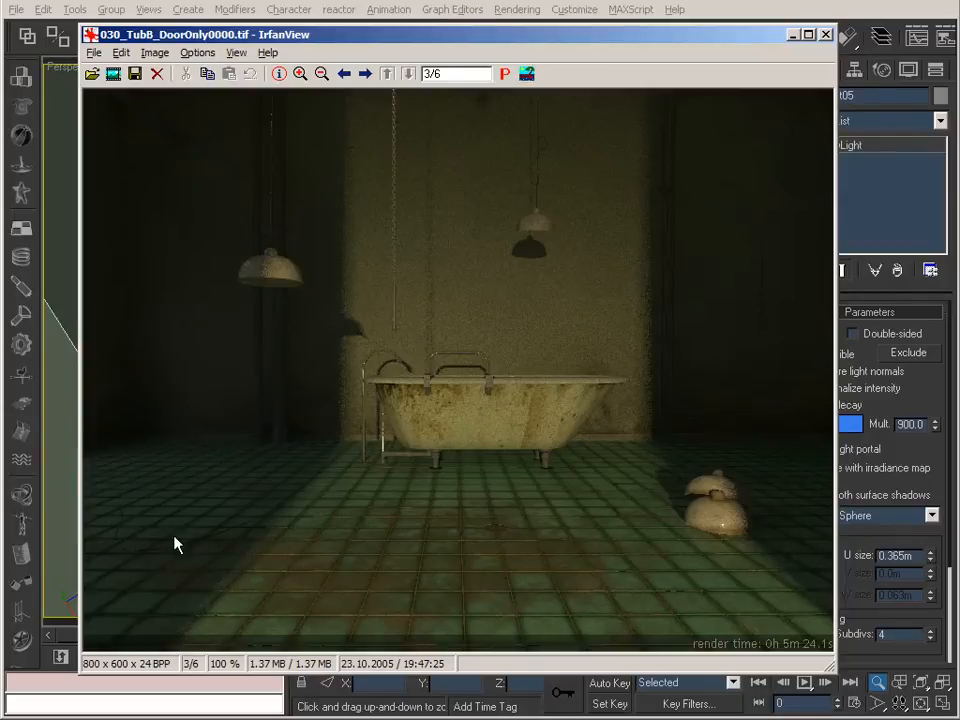
mouse_move(724, 45)
mouse_down()
mouse_move(720, 77)
mouse_move(720, 59)
mouse_up()
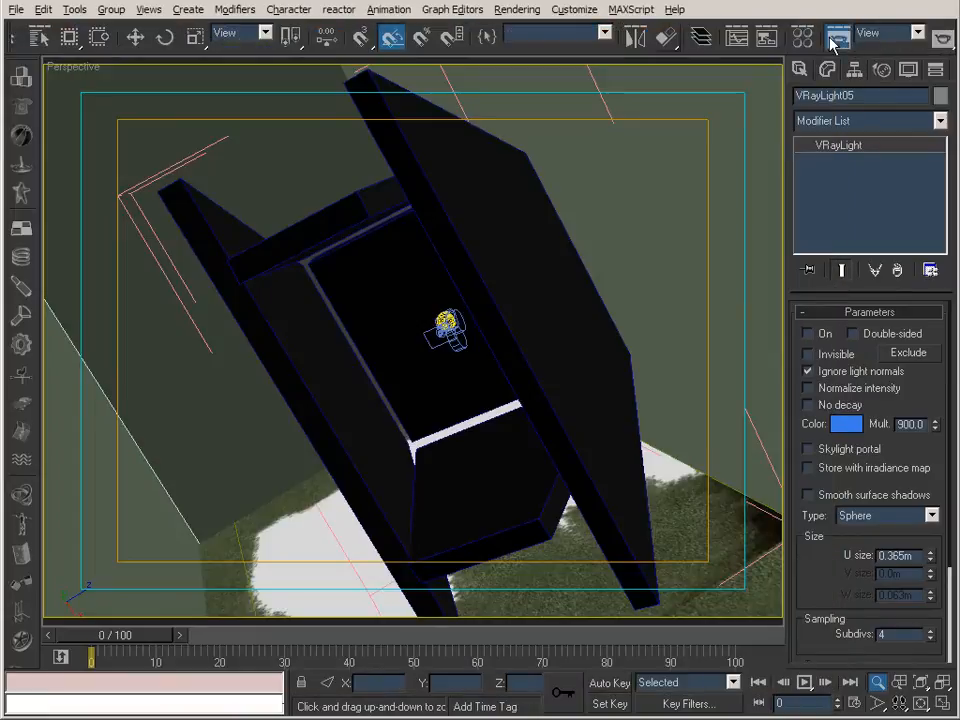
Step: Review the MoonlightHDRI_BC map's parameters in the Material Editor, and close the editor and the render settings
key(F10)
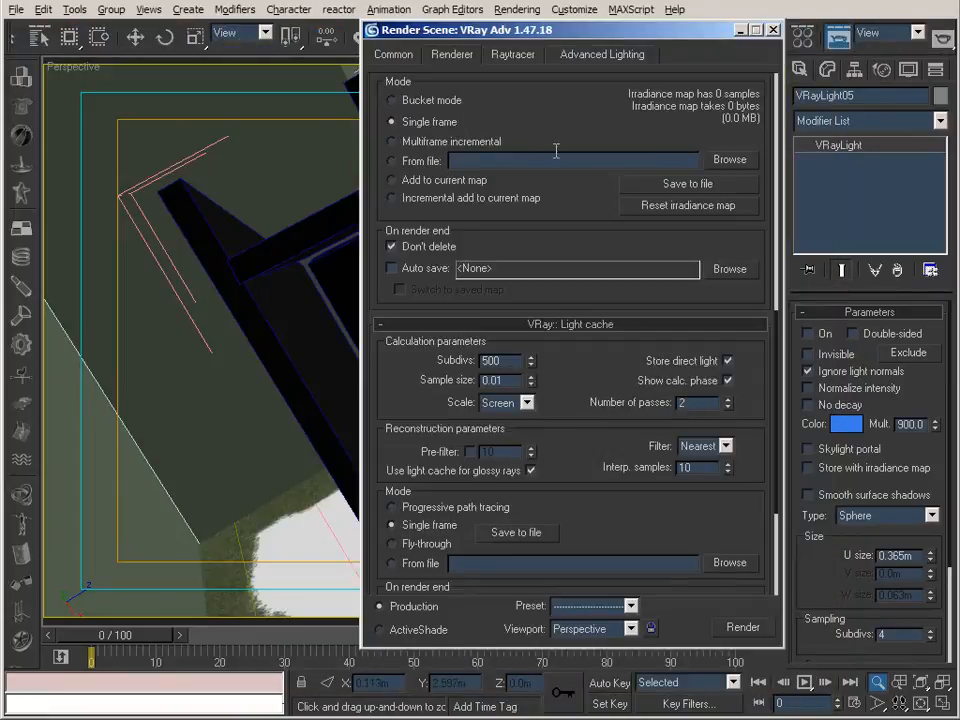
click(801, 37)
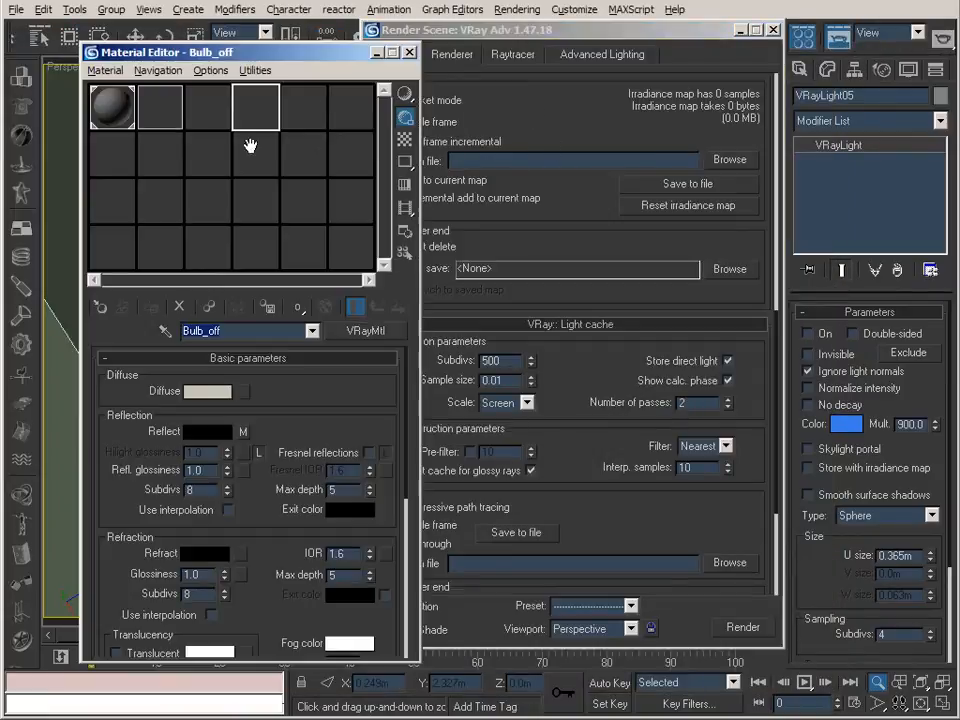
click(162, 106)
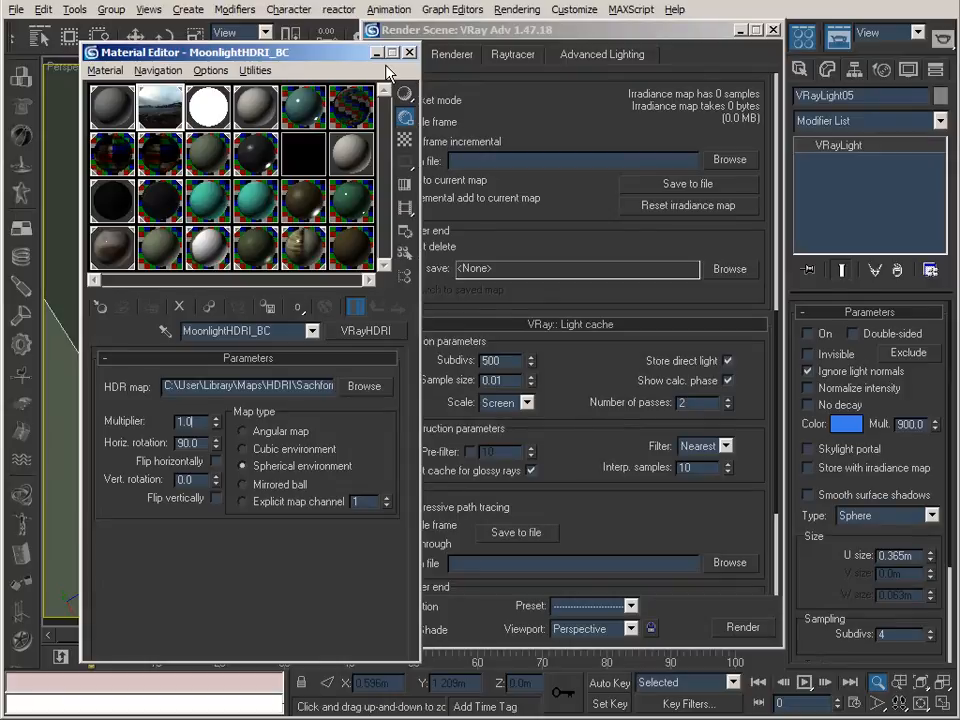
click(409, 52)
click(771, 30)
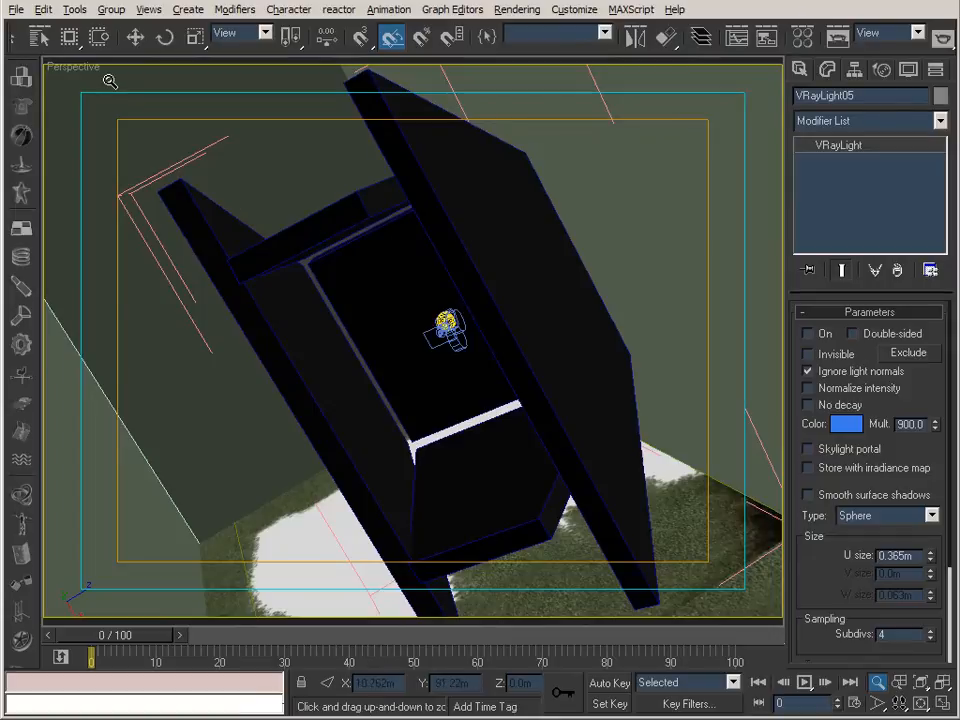
Step: Switch the perspective viewport to the Camera03 view and turn on the VRayLight05 light
right_click(82, 66)
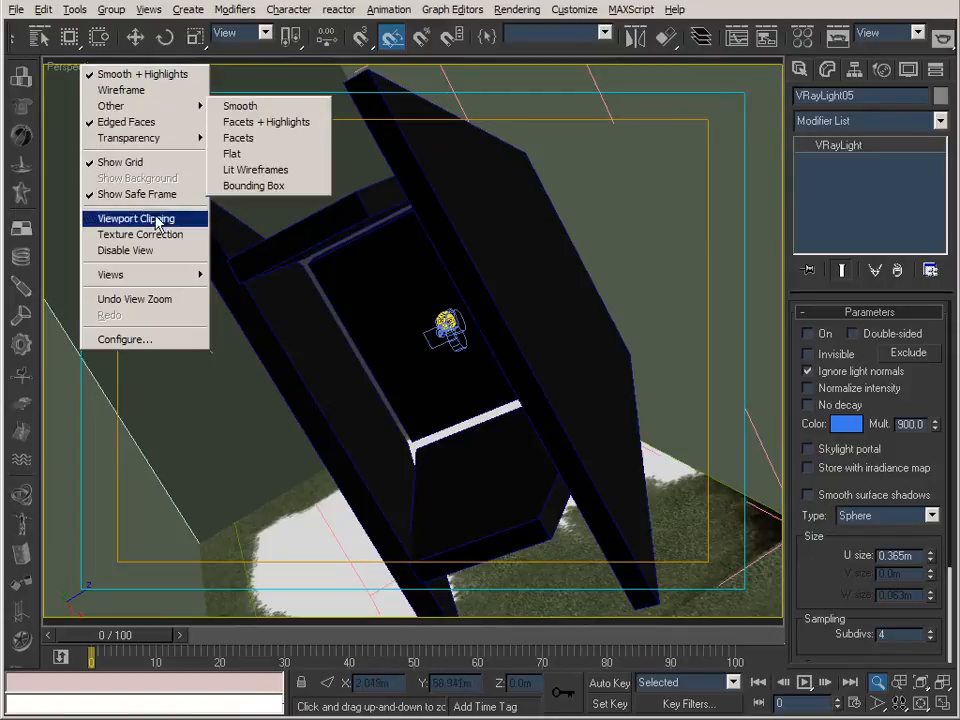
mouse_move(160, 276)
click(281, 308)
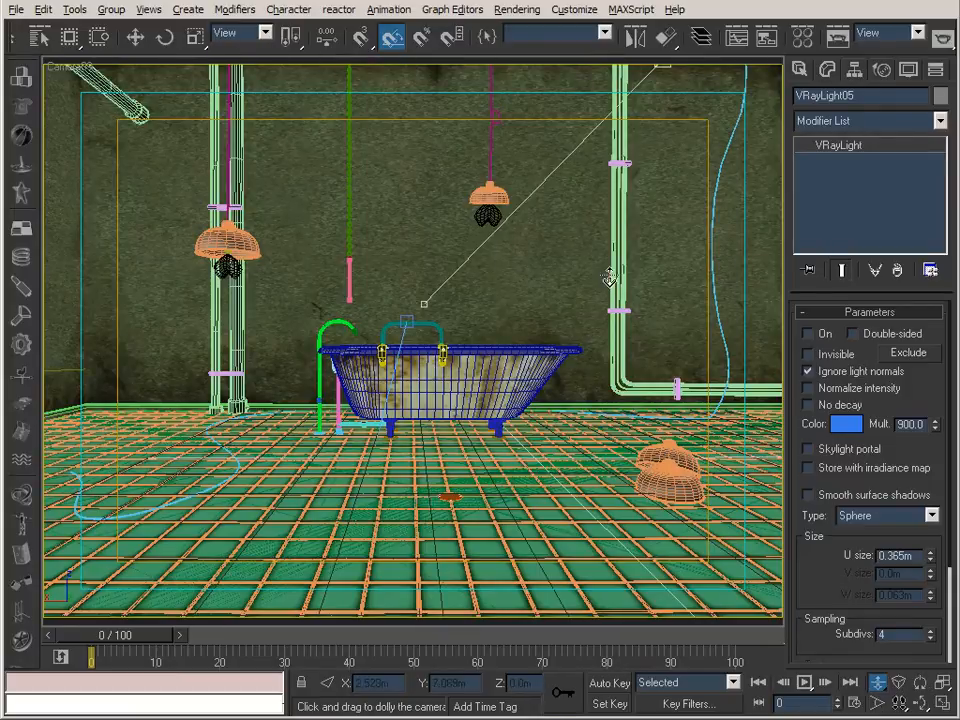
click(808, 333)
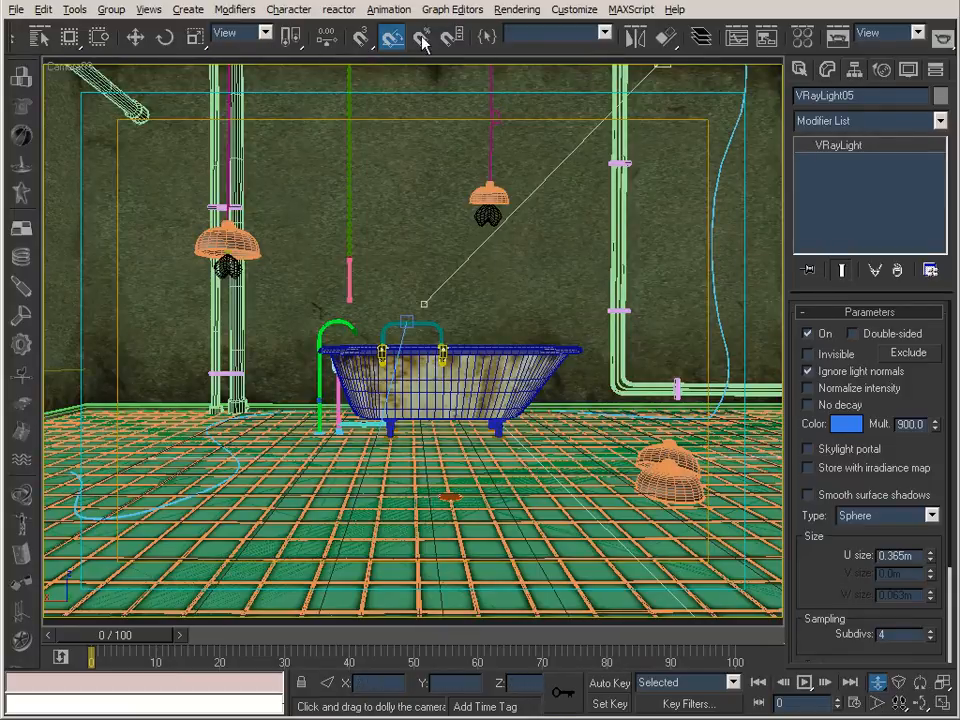
Step: Select the FPoint02 point light in the hanging lamp above the tub and turn it on
drag(29, 52, 240, 48)
click(253, 36)
click(489, 214)
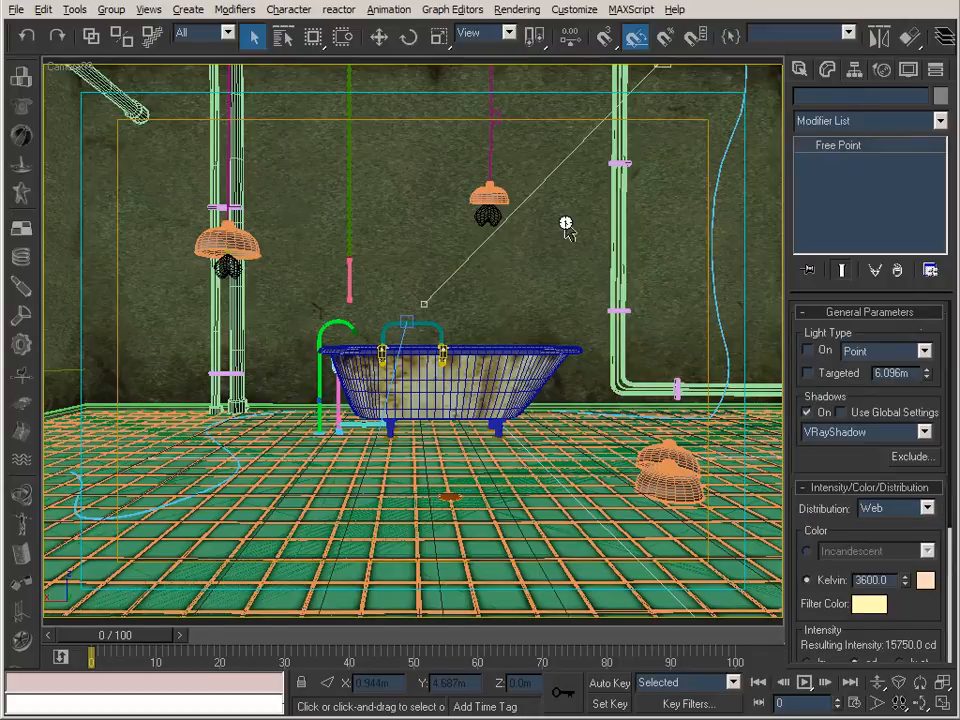
click(366, 182)
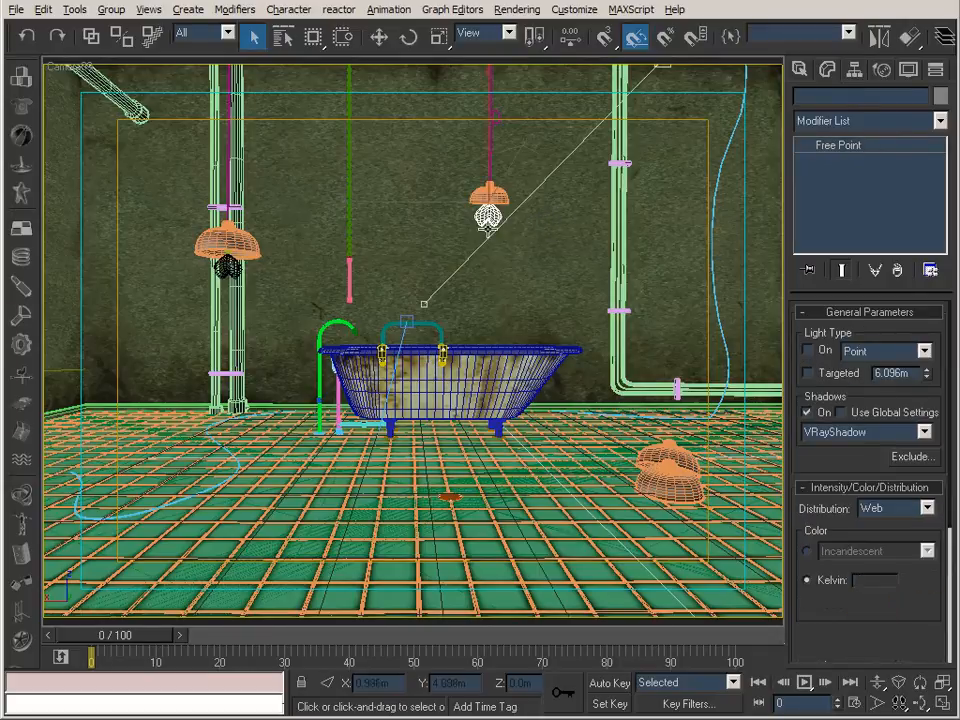
click(808, 350)
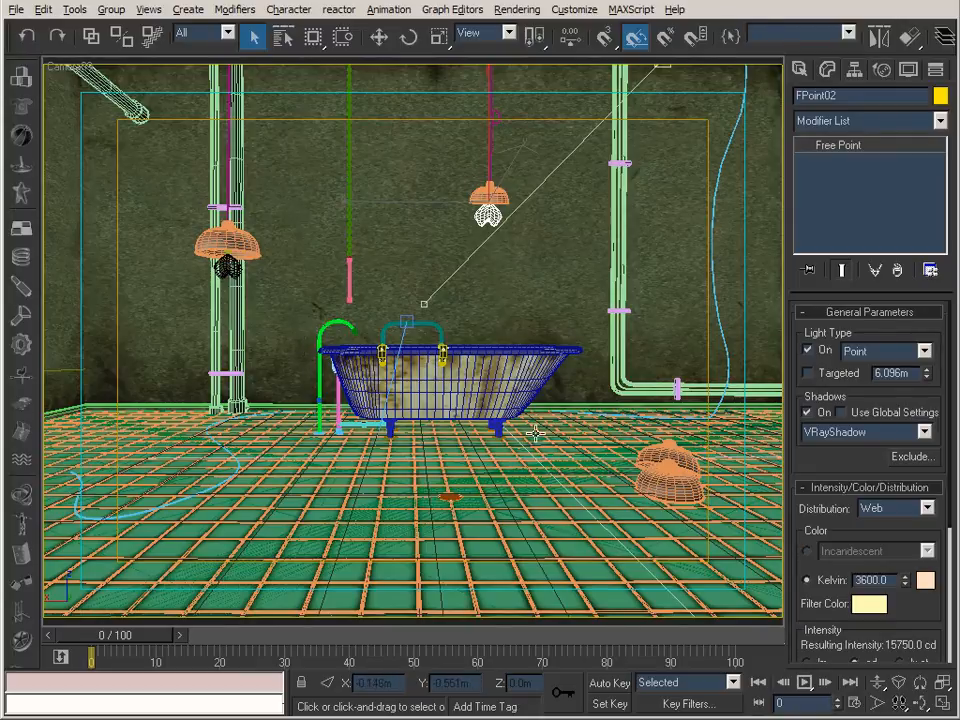
Step: Switch to IrfanView, review the 040_TubB_AllKey0000.tif render, and return to 3ds Max
key(alt+Tab)
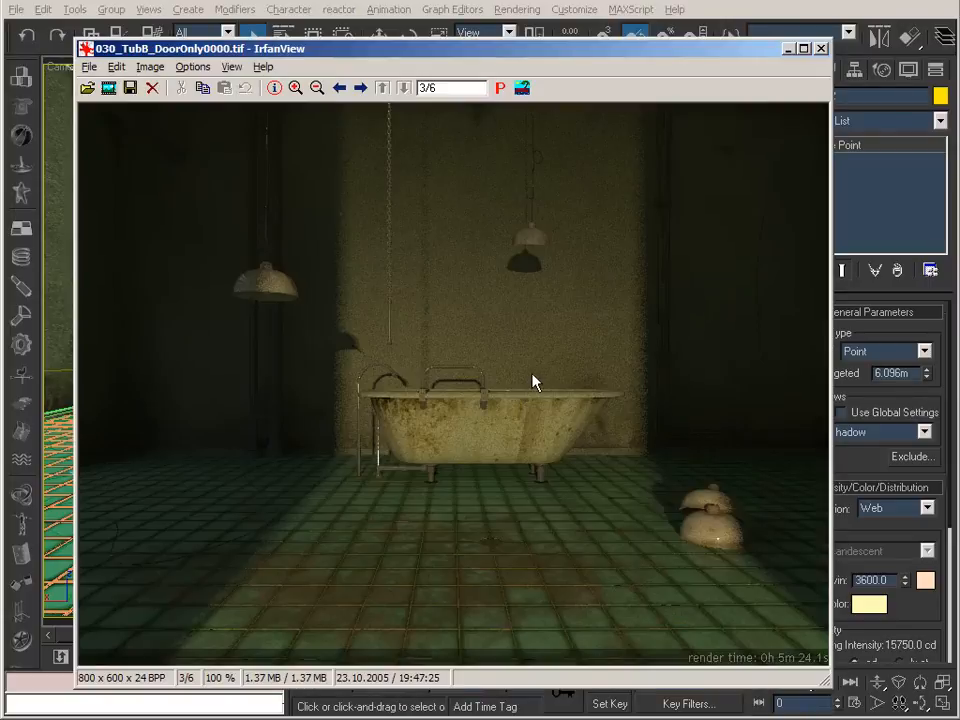
key(space)
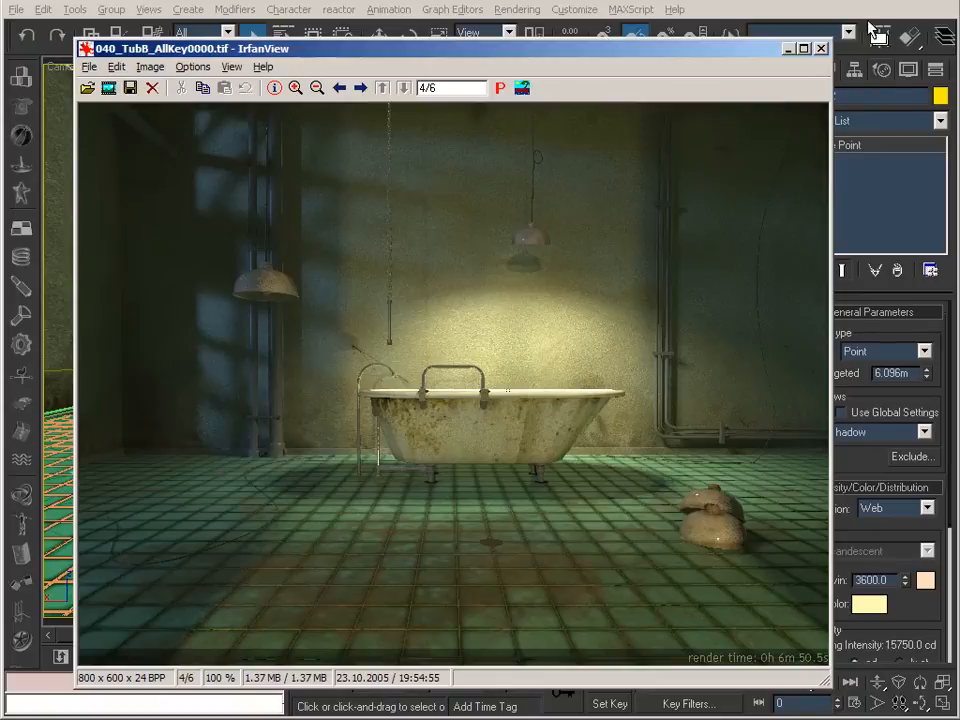
click(787, 50)
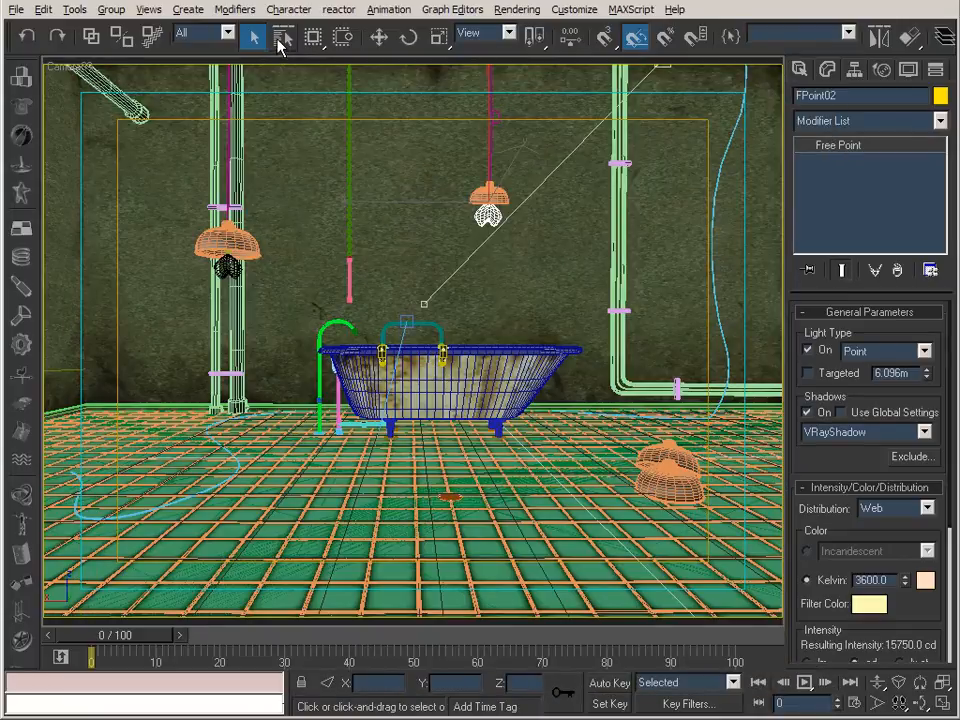
Step: Select Fres_Cam_01 from the object list and look at the scene through that camera
click(283, 37)
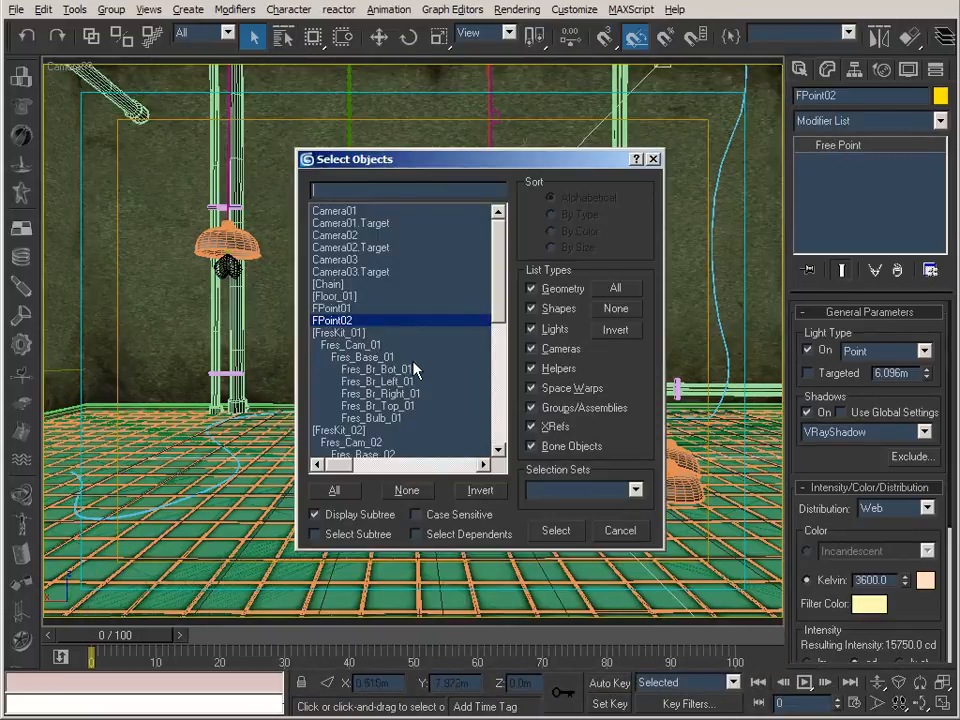
click(355, 344)
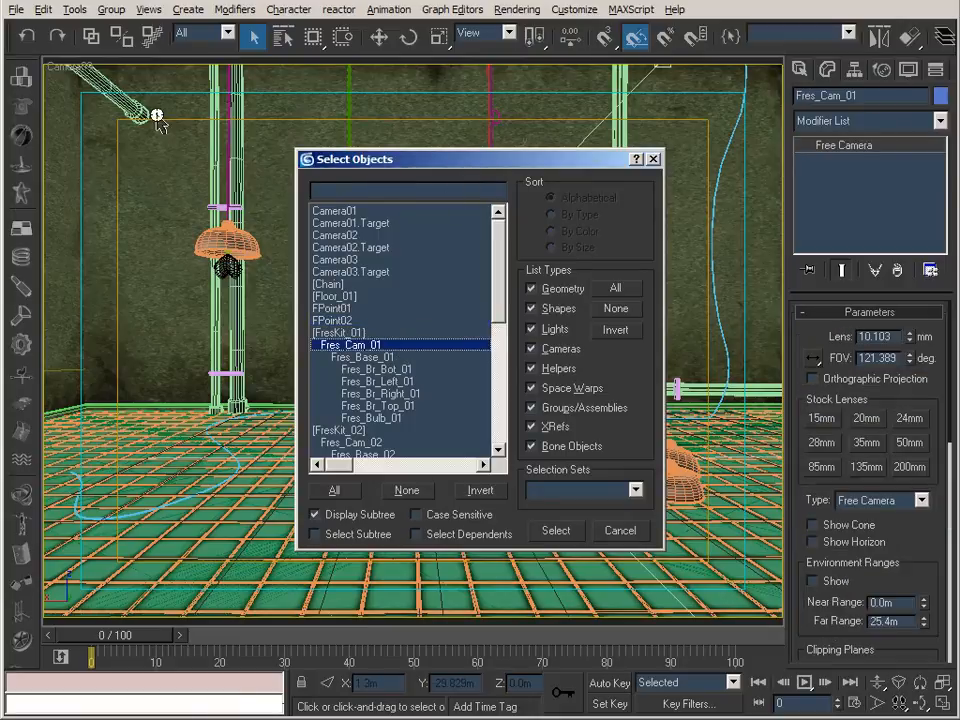
right_click(62, 66)
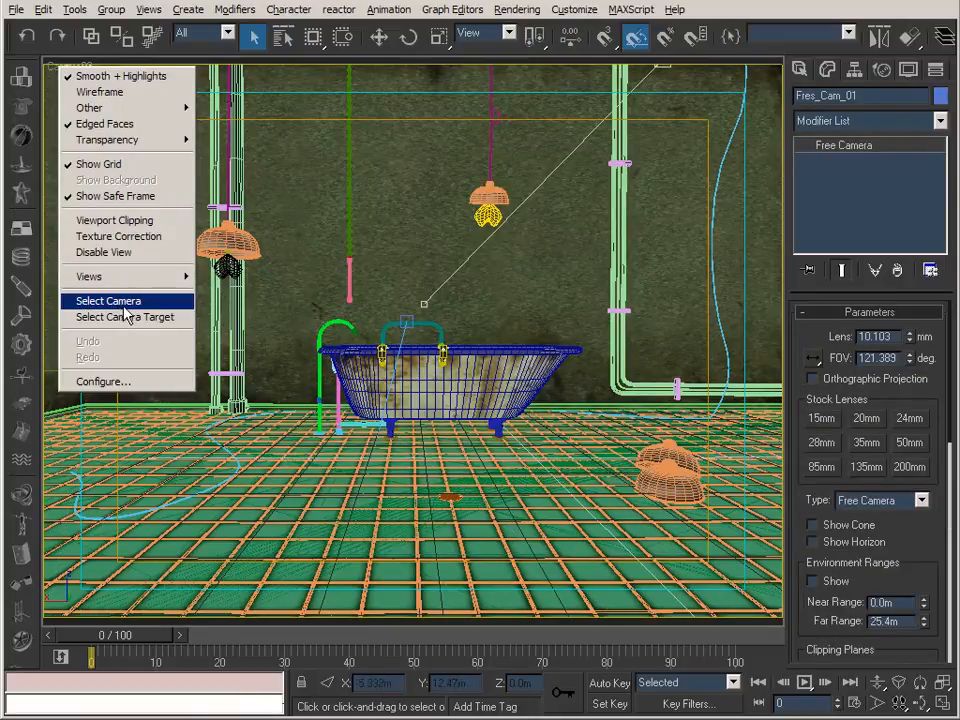
mouse_move(133, 280)
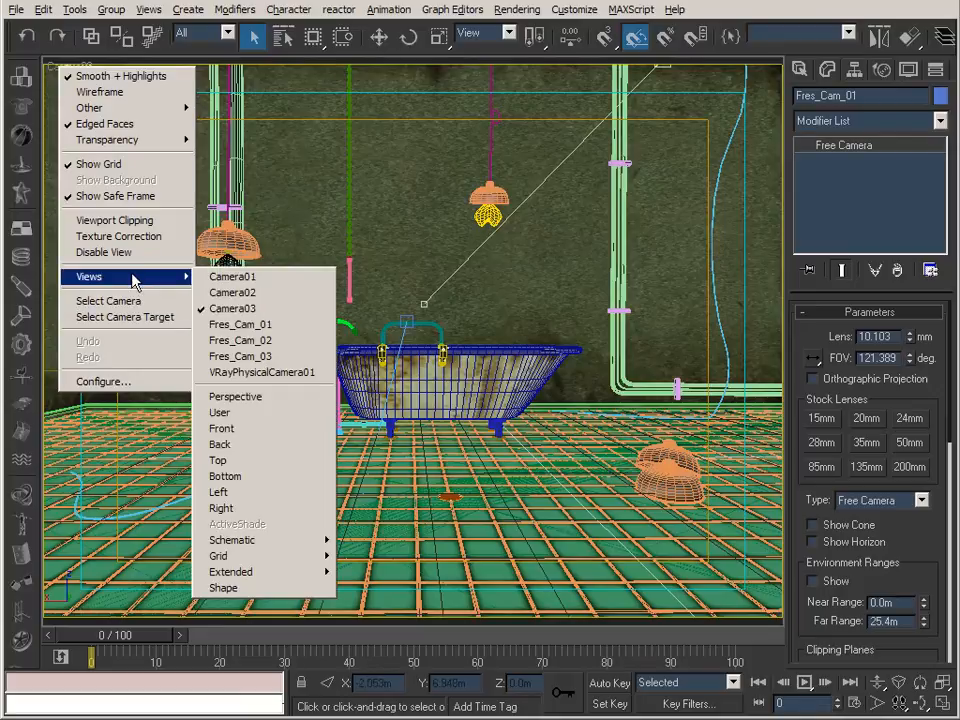
click(283, 329)
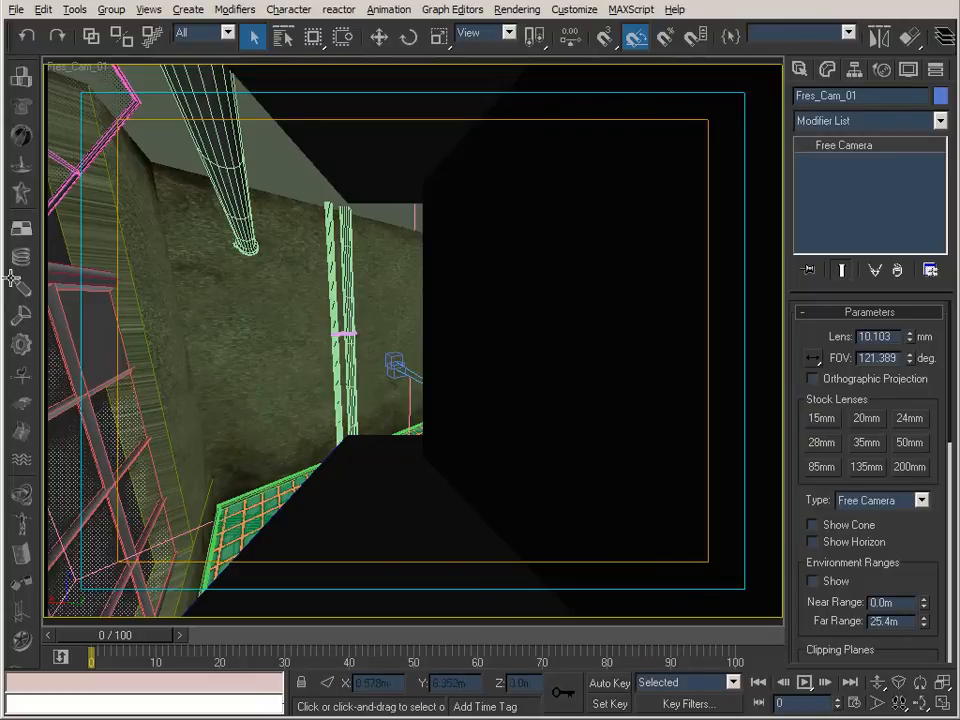
Step: Look at the scene through the Fres_Cam_02 camera and reveal the rendering tools
right_click(66, 67)
mouse_move(148, 280)
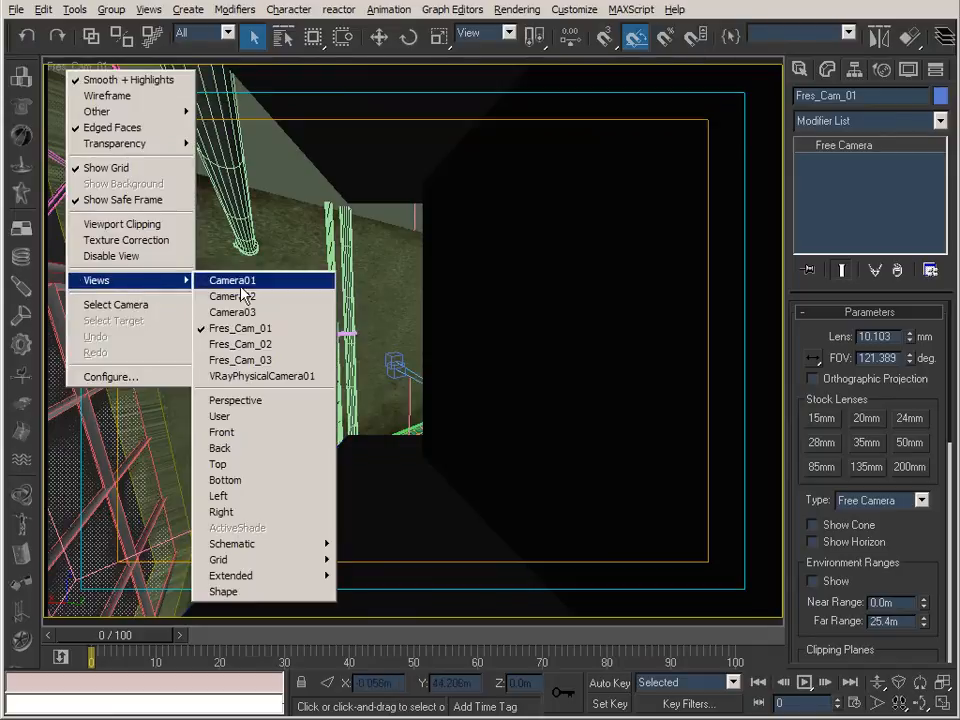
click(263, 346)
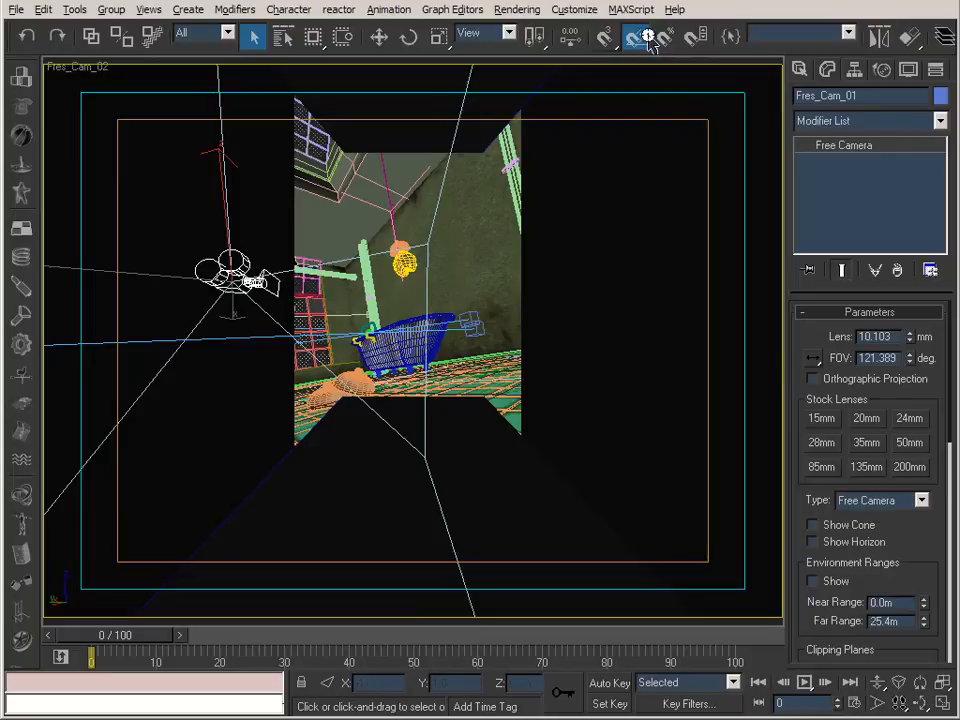
drag(831, 36, 585, 38)
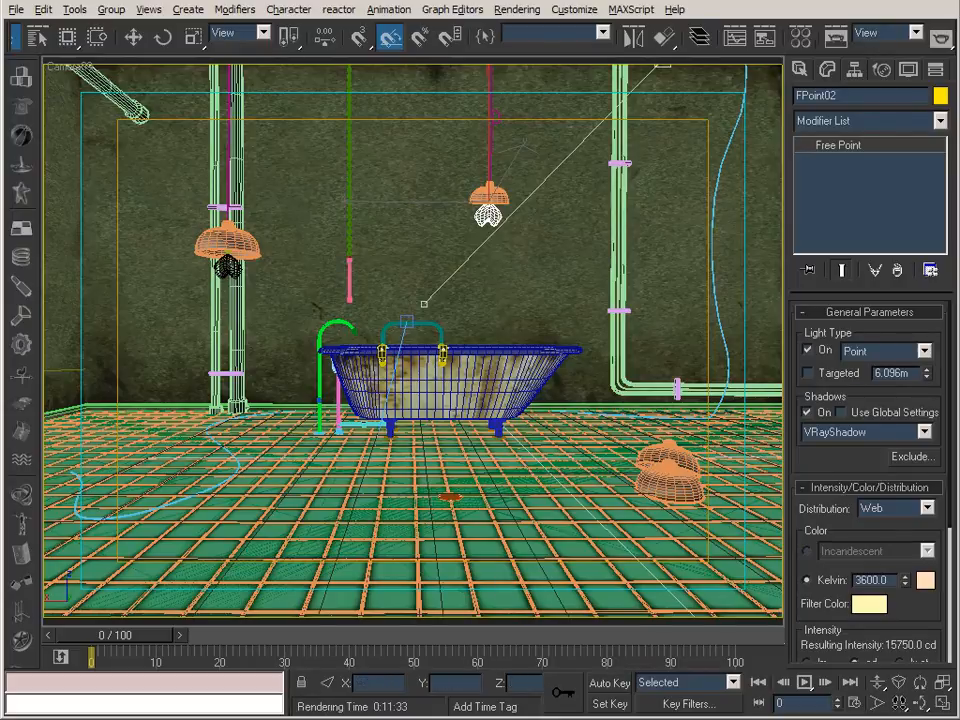
Step: Switch to IrfanView, compare the 040_TubB_AllKey0000.tif and 050_TubB_All0000.tif renders, and view 060_TubB_End0000.tif
key(alt+Tab)
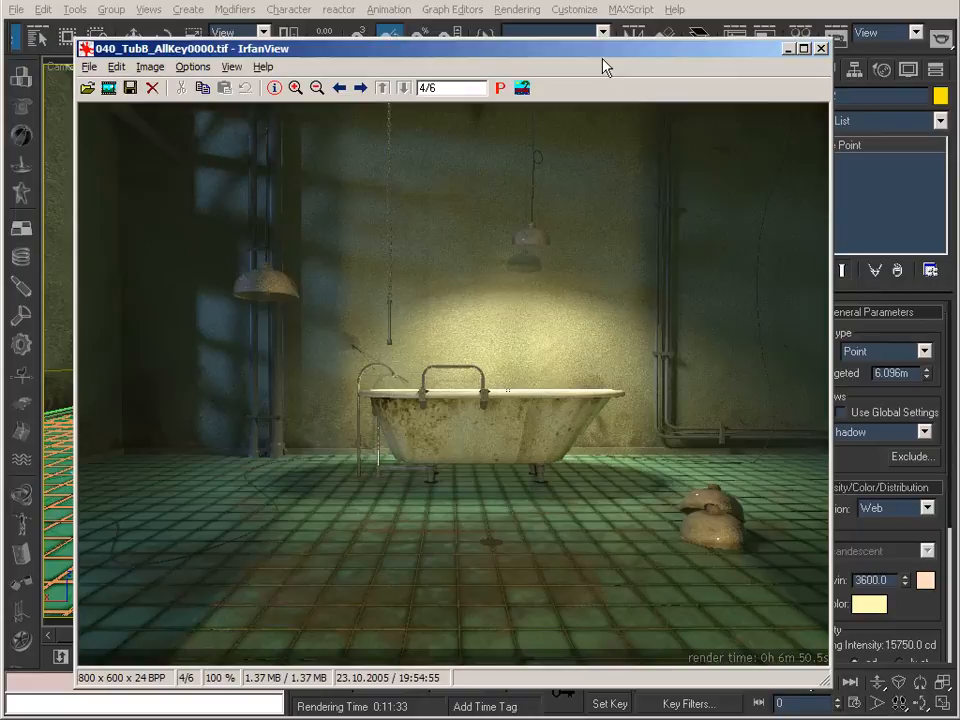
drag(603, 53, 601, 49)
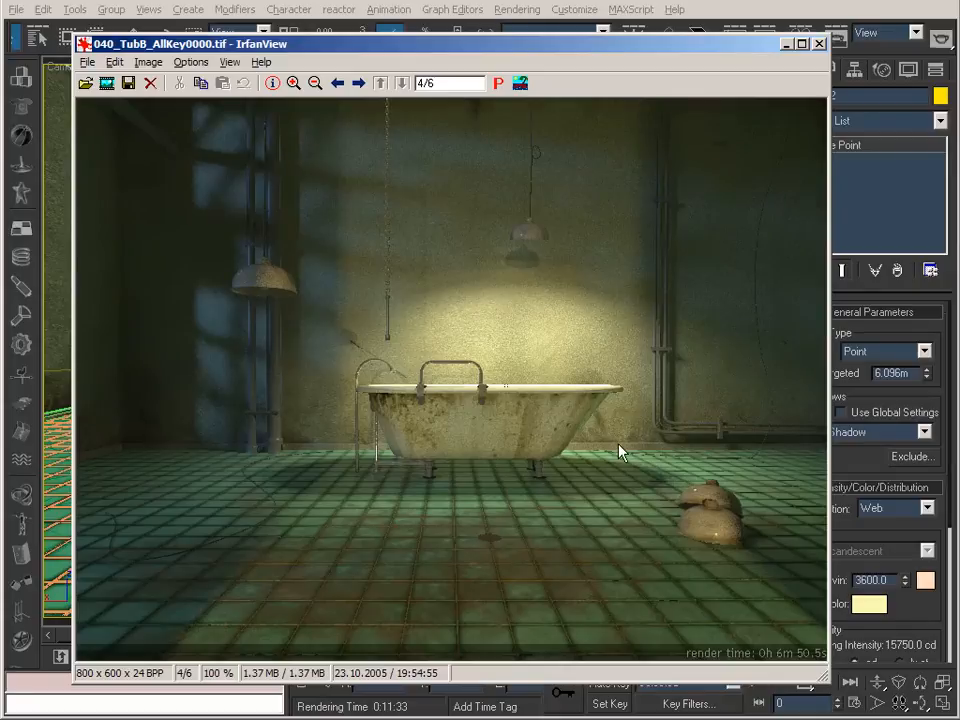
key(space)
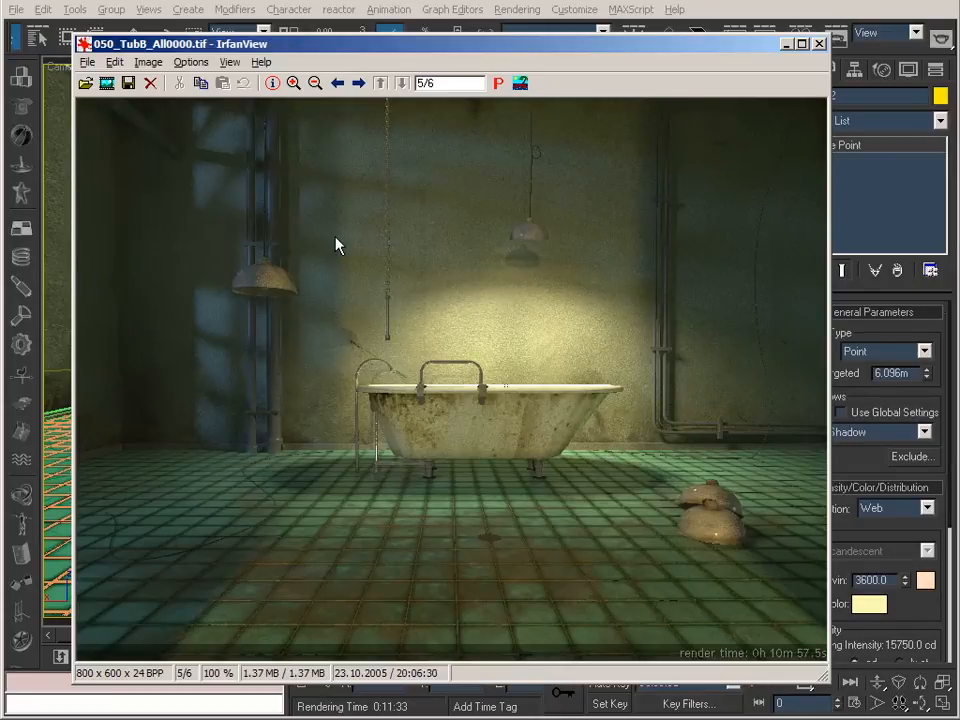
key(BackSpace)
key(space)
key(BackSpace)
key(space)
key(space)
key(space)
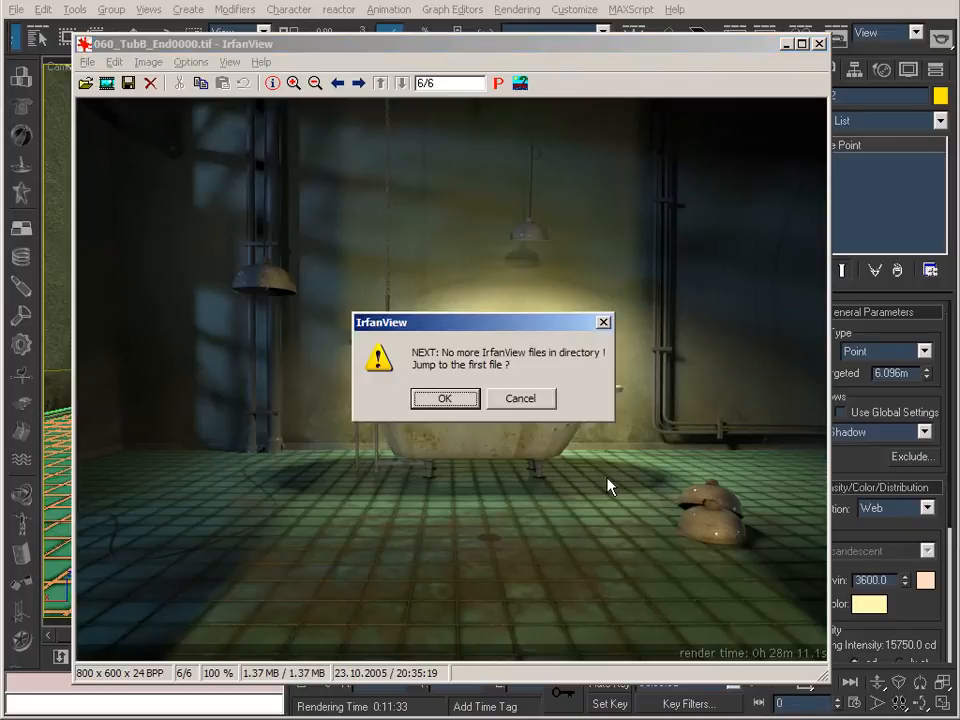
click(521, 398)
key(BackSpace)
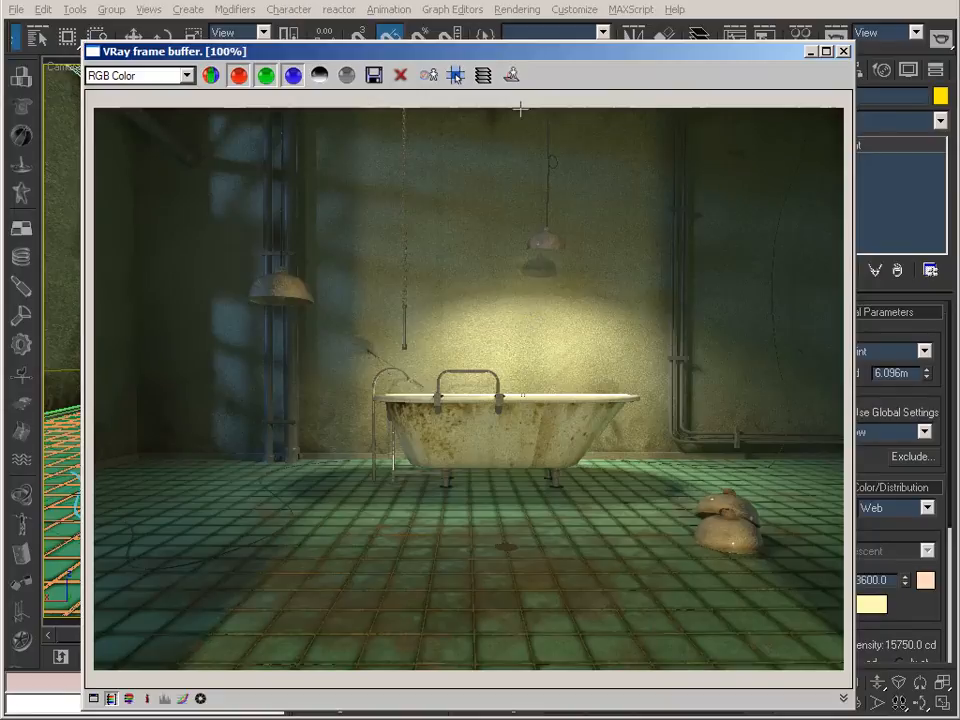
Step: Open the V-Ray frame buffer's color corrections and arrange both windows so the render stays visible
drag(531, 56, 622, 26)
click(186, 668)
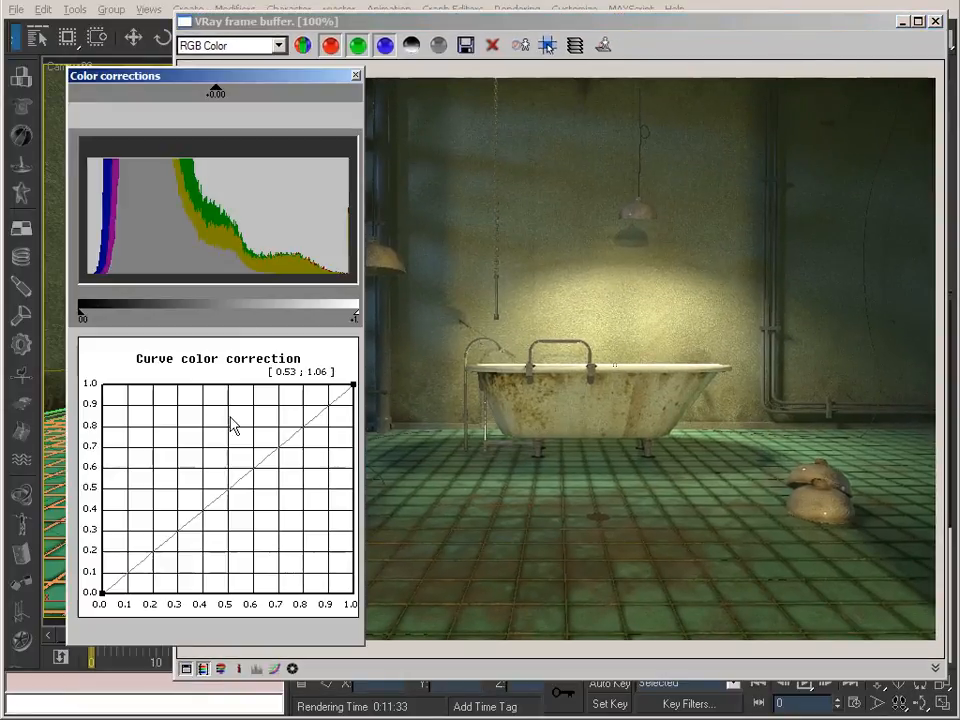
drag(238, 84, 172, 60)
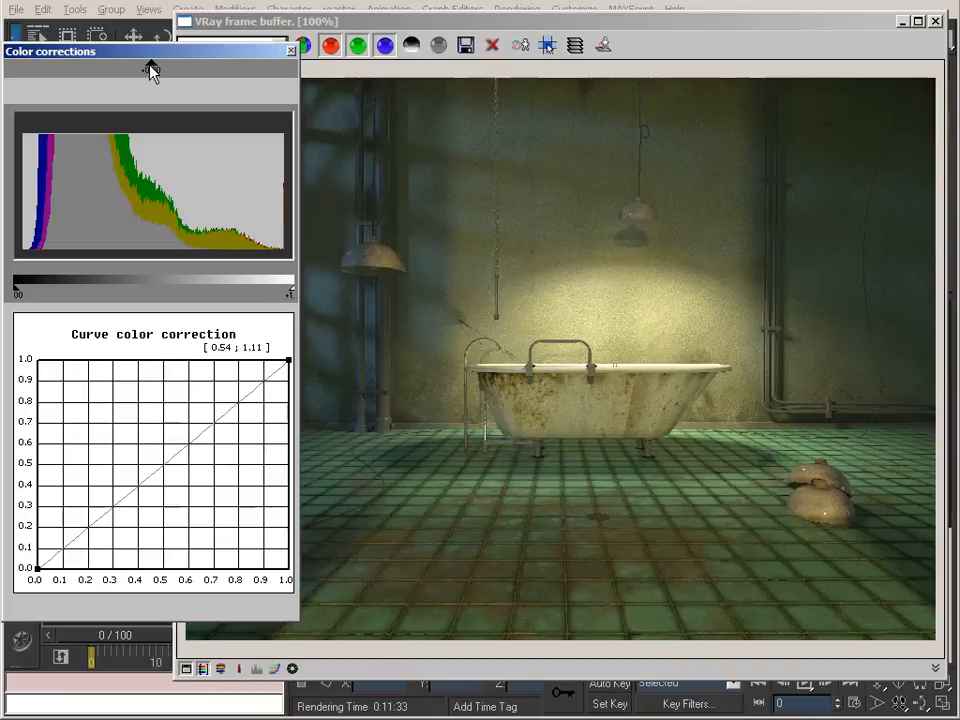
Step: Enable the frame buffer's exposure correction and lower the exposure to darken the render
click(294, 671)
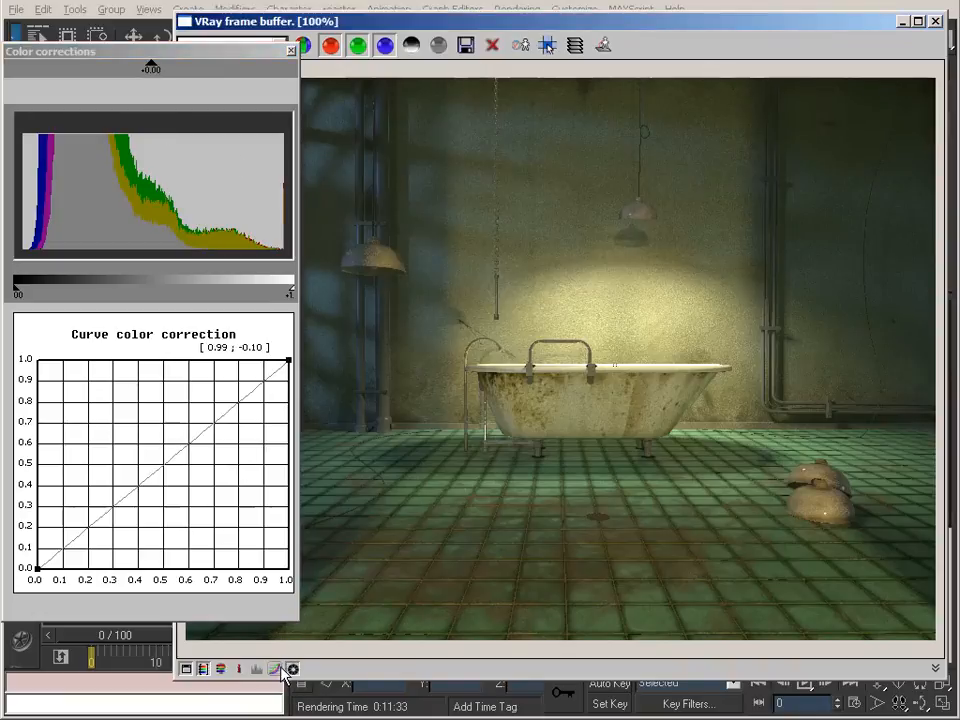
click(152, 67)
drag(155, 65, 135, 70)
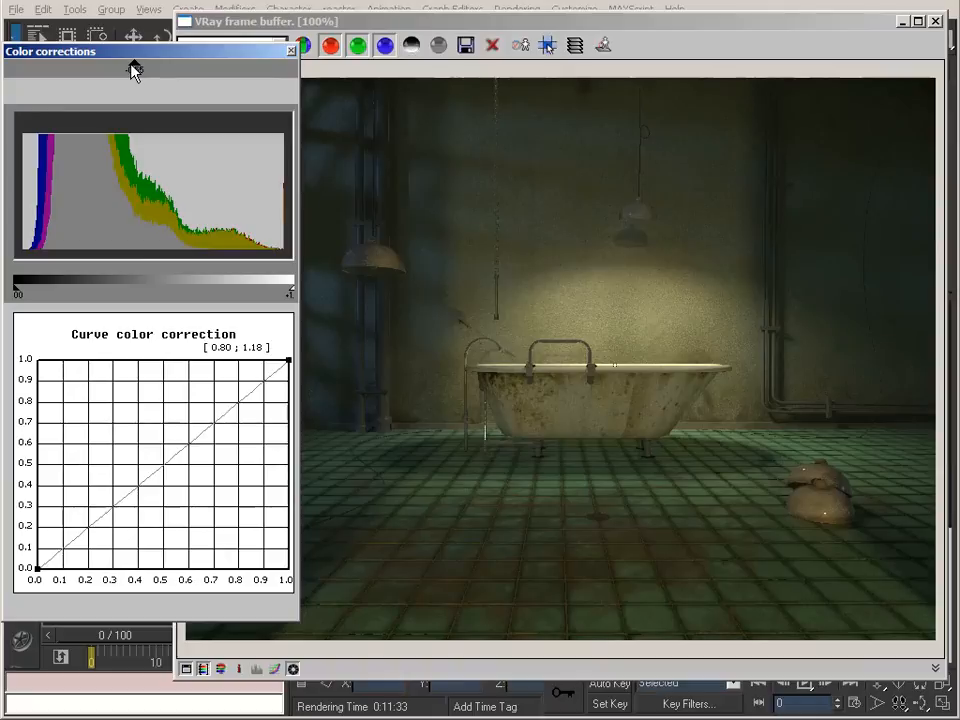
Step: Enable the curve color correction and pull down the curve's dark end to deepen the render's shadows
click(275, 670)
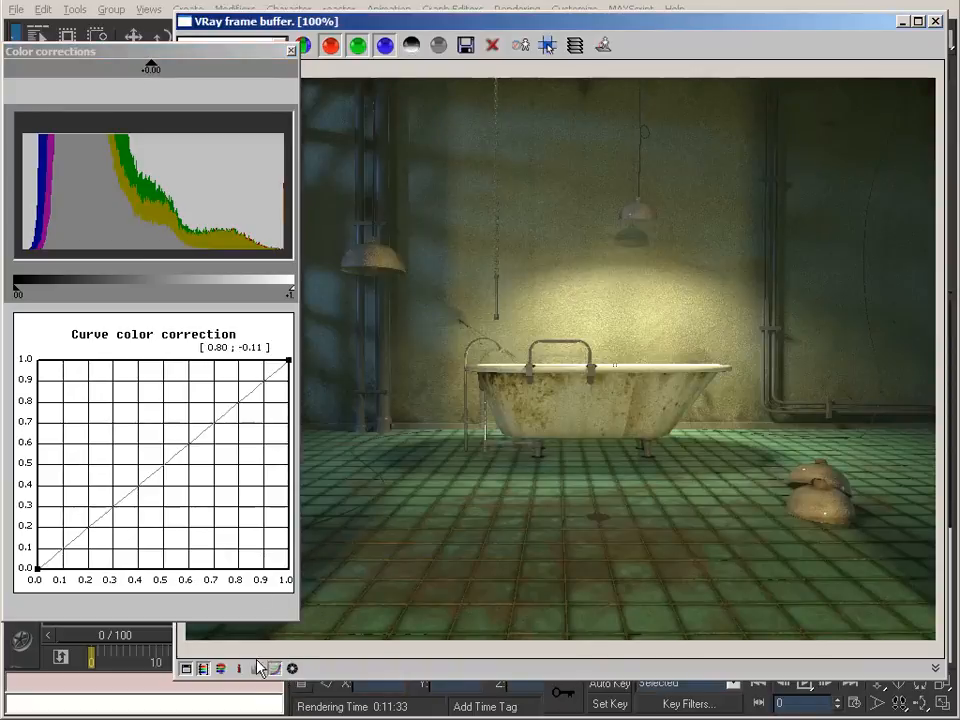
drag(23, 521, 72, 577)
drag(108, 511, 105, 505)
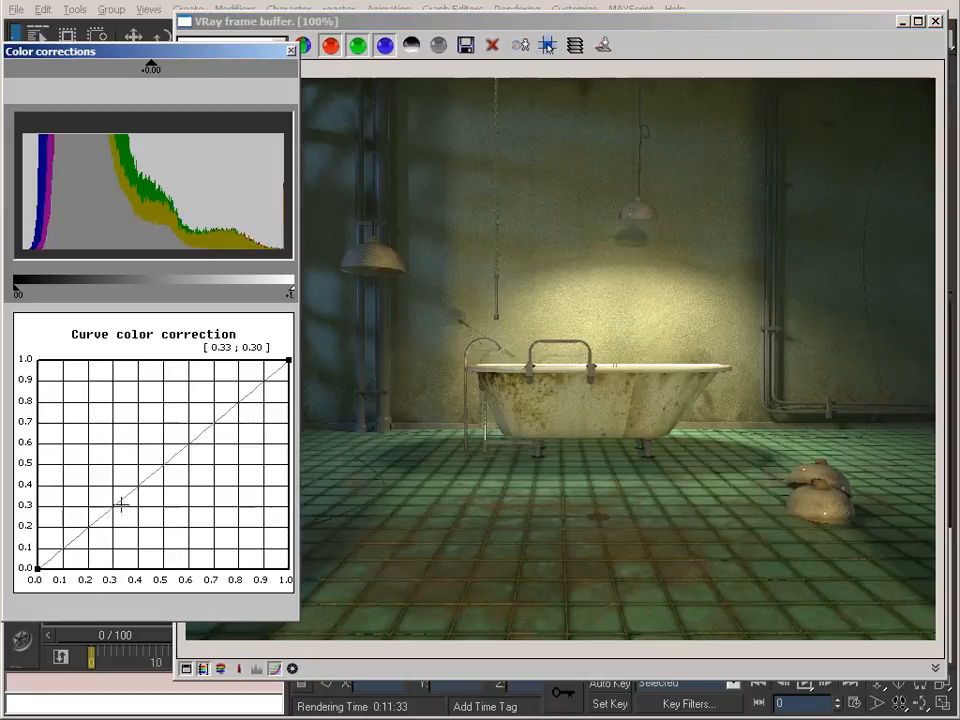
drag(22, 545, 64, 588)
drag(108, 510, 122, 530)
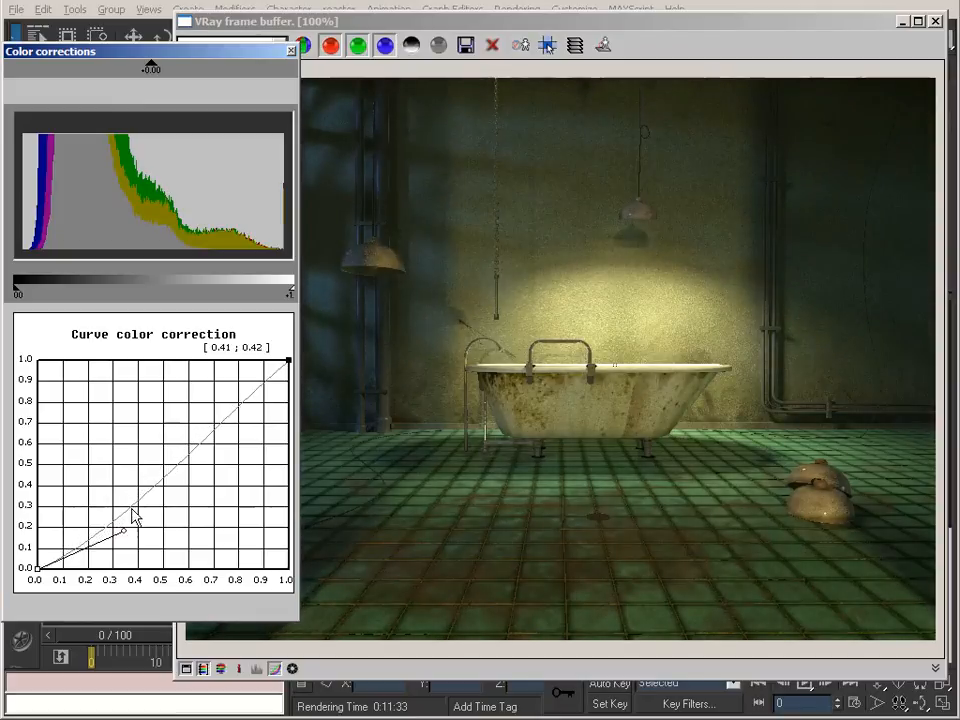
Step: Raise the bright end of the correction curve to boost the render's highlights, and close the color corrections
drag(242, 336, 300, 396)
drag(223, 414, 159, 333)
drag(161, 55, 45, 51)
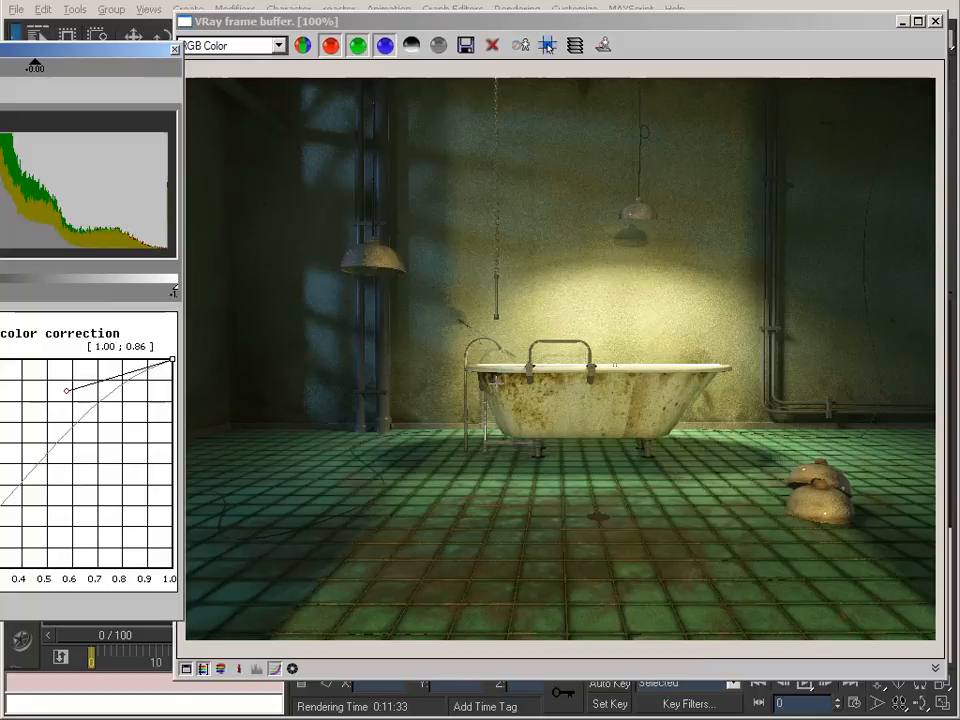
click(177, 47)
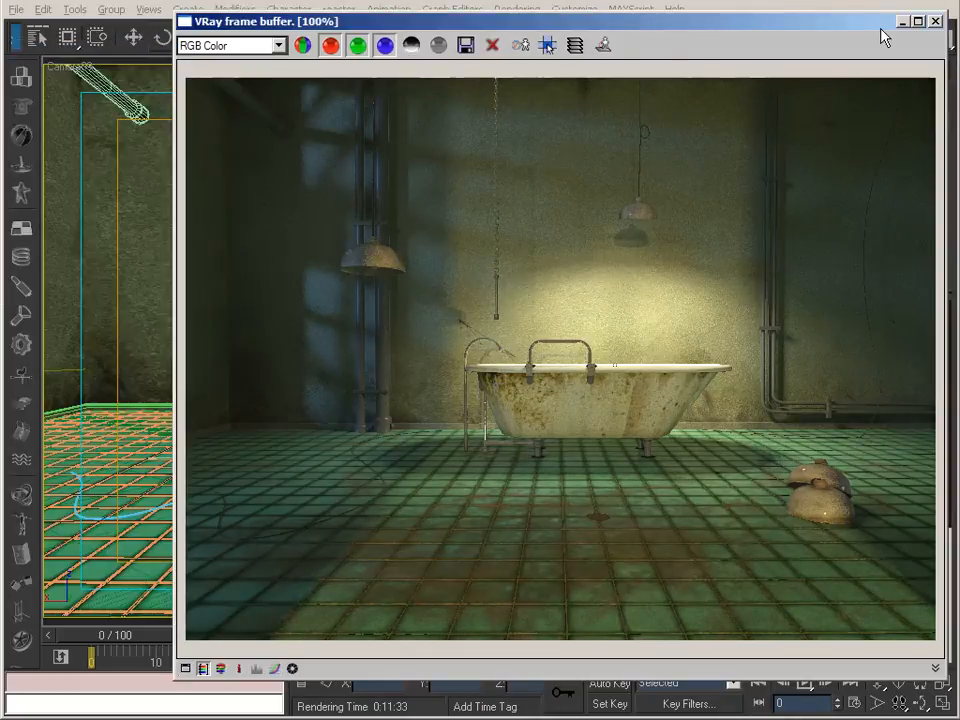
Step: Close the frame buffer, open the render settings and set the GI secondary bounces multiplier to 0.75
click(934, 21)
click(847, 40)
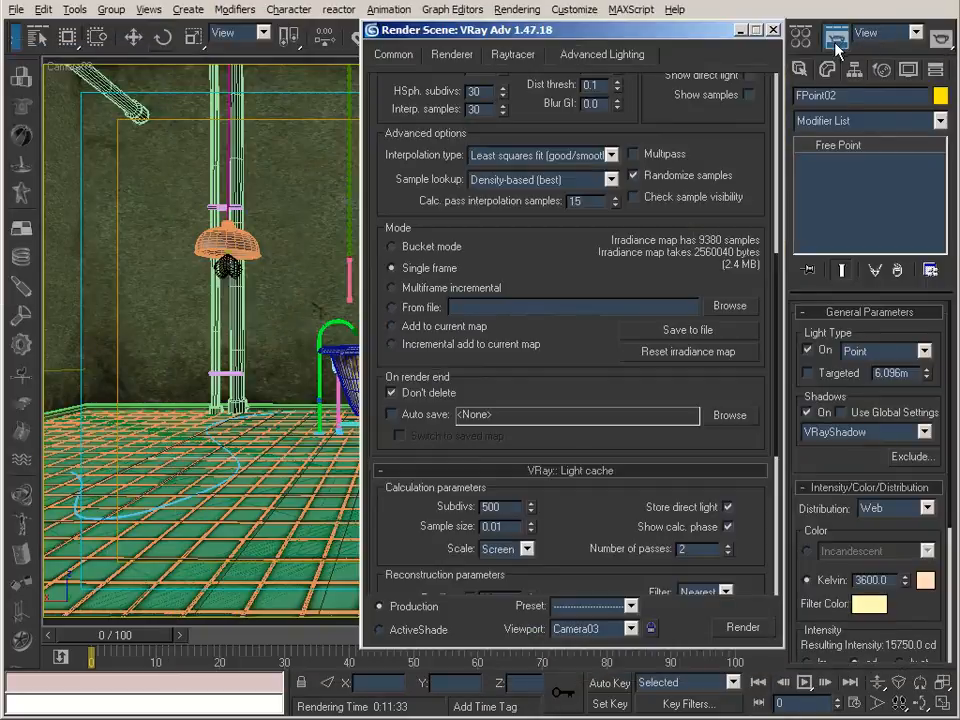
drag(482, 23, 414, 22)
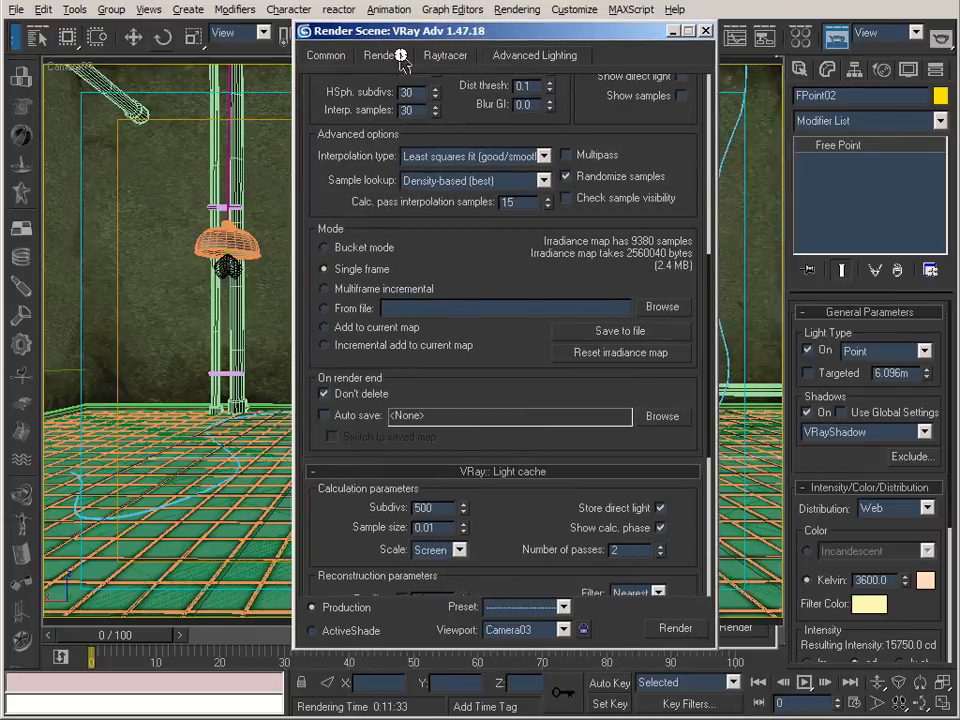
drag(507, 380, 514, 167)
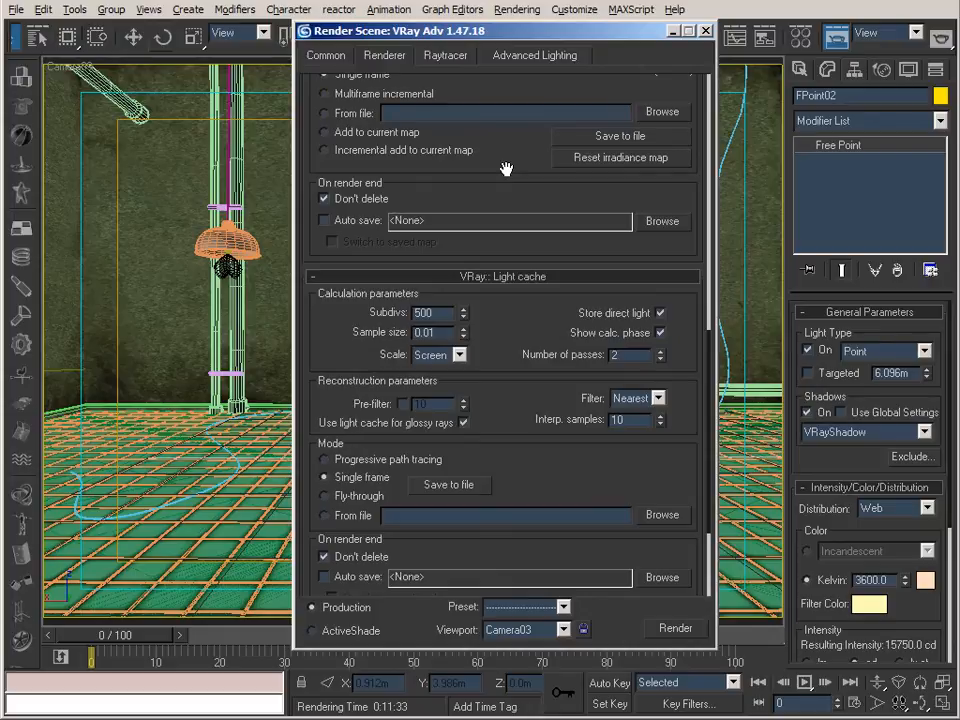
scroll(560, 300, up, 5)
drag(391, 380, 320, 370)
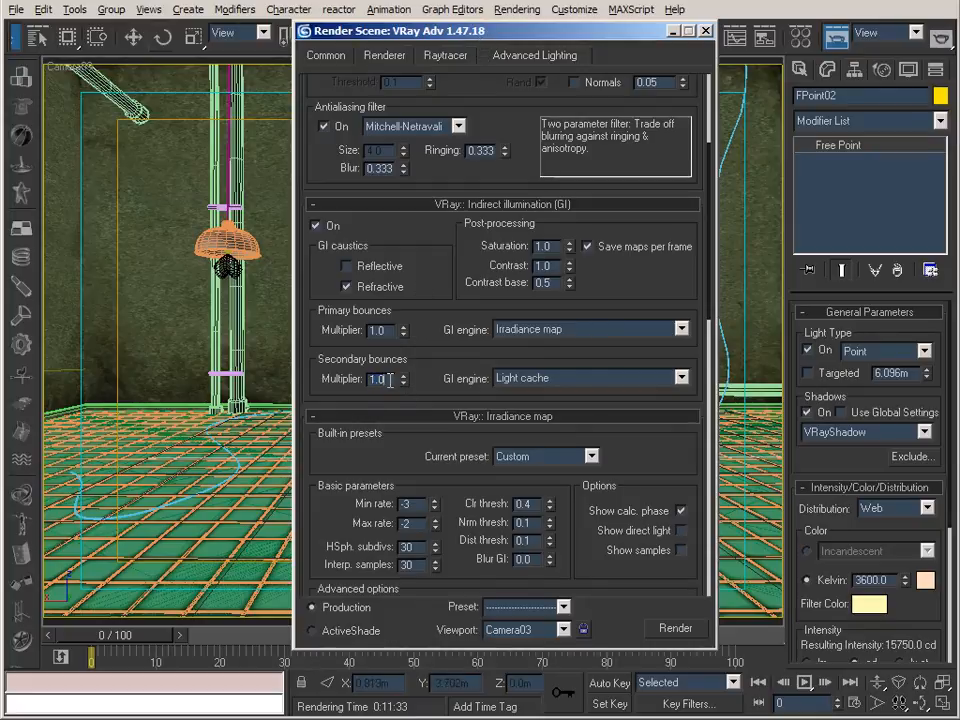
drag(390, 380, 322, 383)
key(BackSpace)
text(.75)
key(Return)
Step: Set the GI post-processing contrast to 1.5 and switch the image sampler to Adaptive QMC
drag(556, 266, 507, 268)
text(1.5)
drag(679, 234, 681, 424)
drag(470, 262, 469, 298)
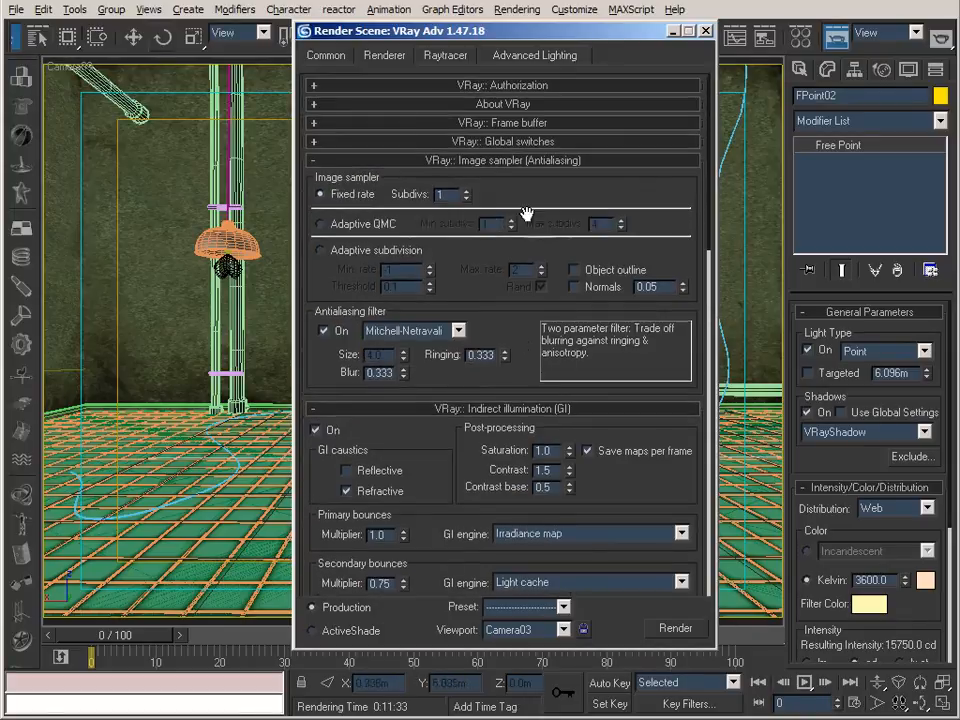
click(370, 231)
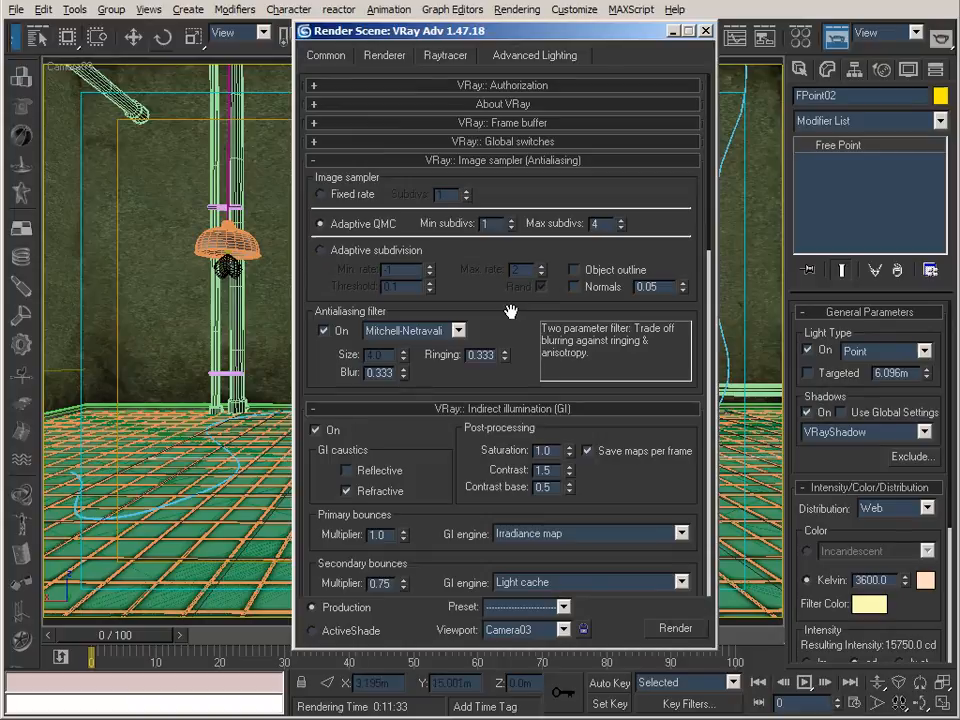
Step: Set the irradiance map's max rate to -1 and the light cache subdivisions to 1000
drag(476, 379, 505, 81)
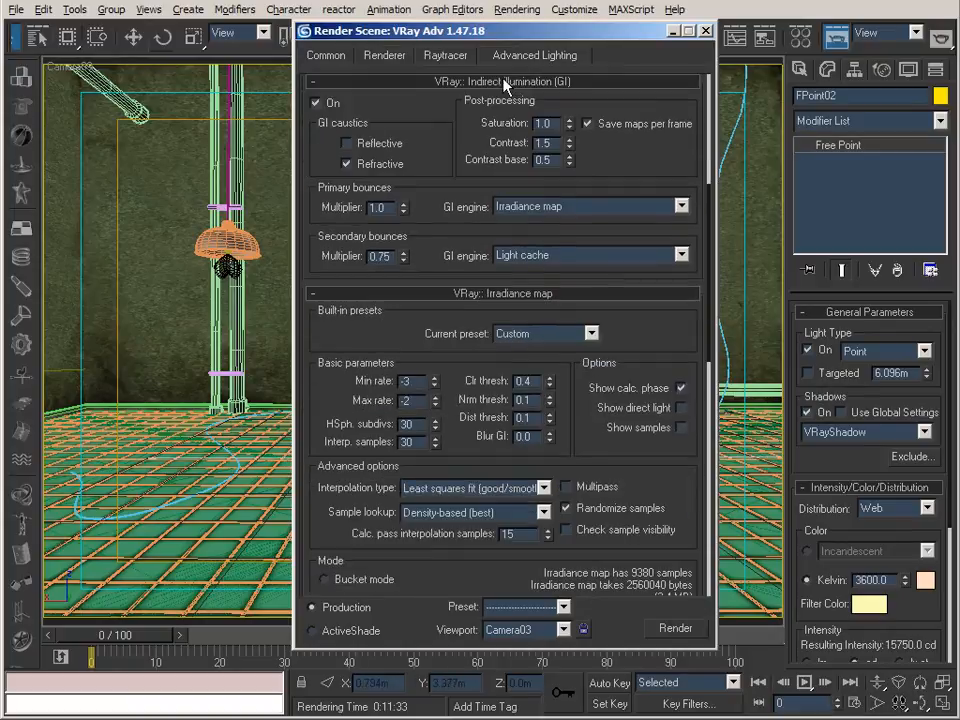
drag(452, 317, 448, 135)
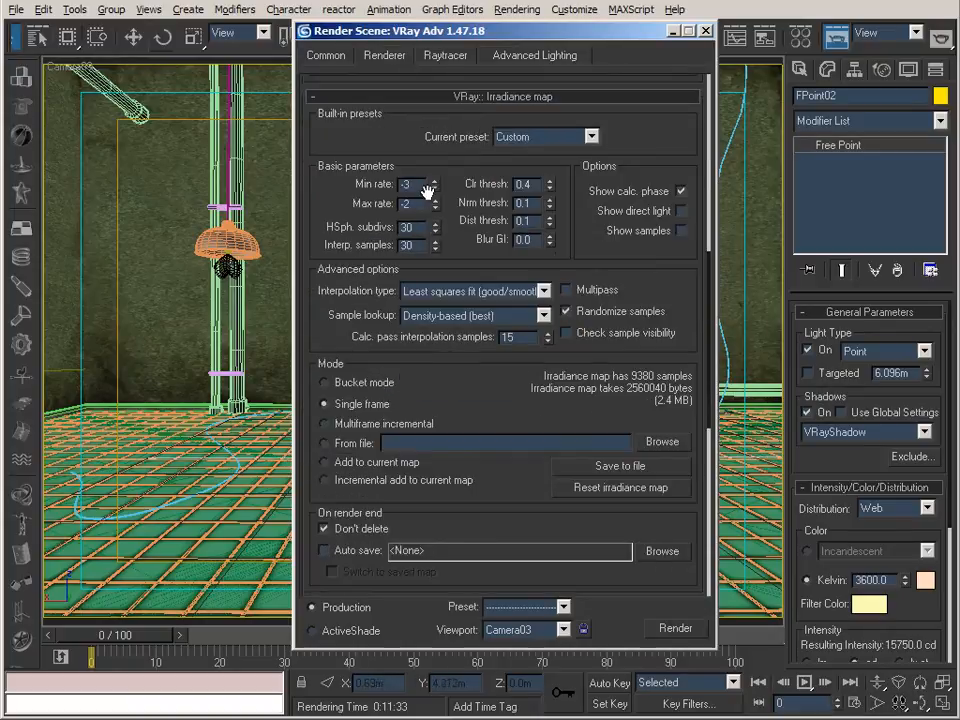
click(435, 201)
scroll(438, 254, down, 5)
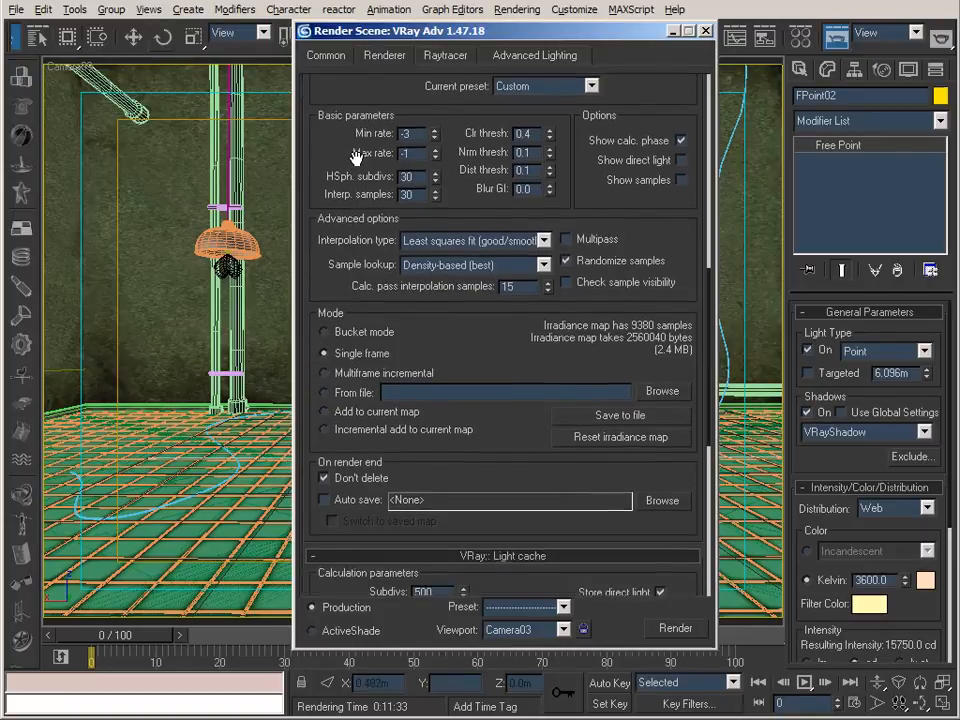
scroll(440, 270, down, 10)
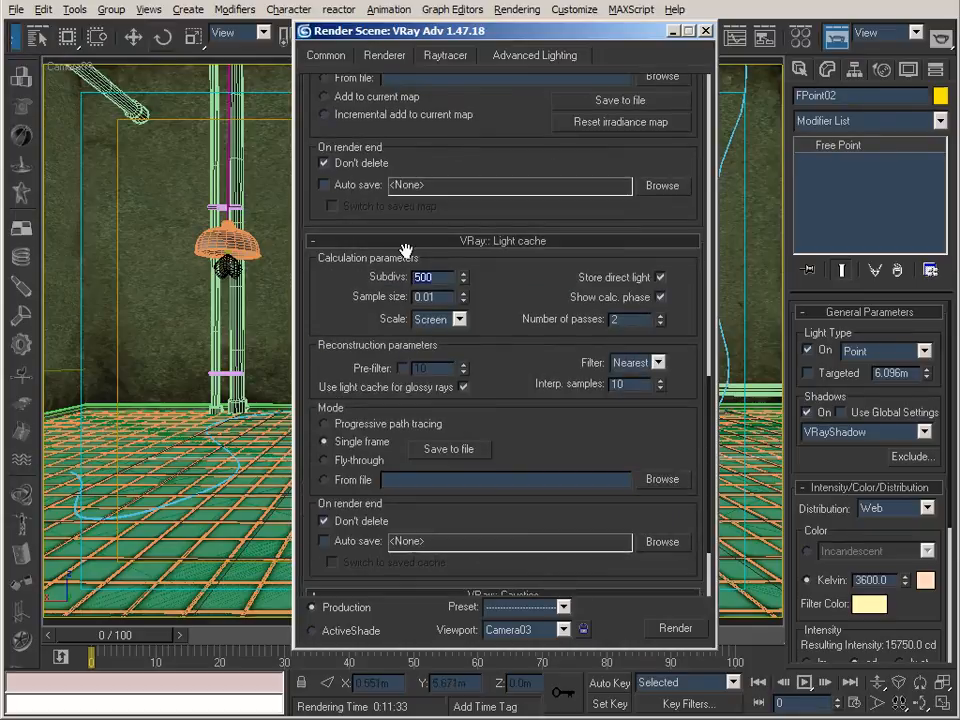
text(1000)
Step: Set the VRayShadows area shadow subdivisions of the selected Free Point light to 16
drag(797, 537, 797, 324)
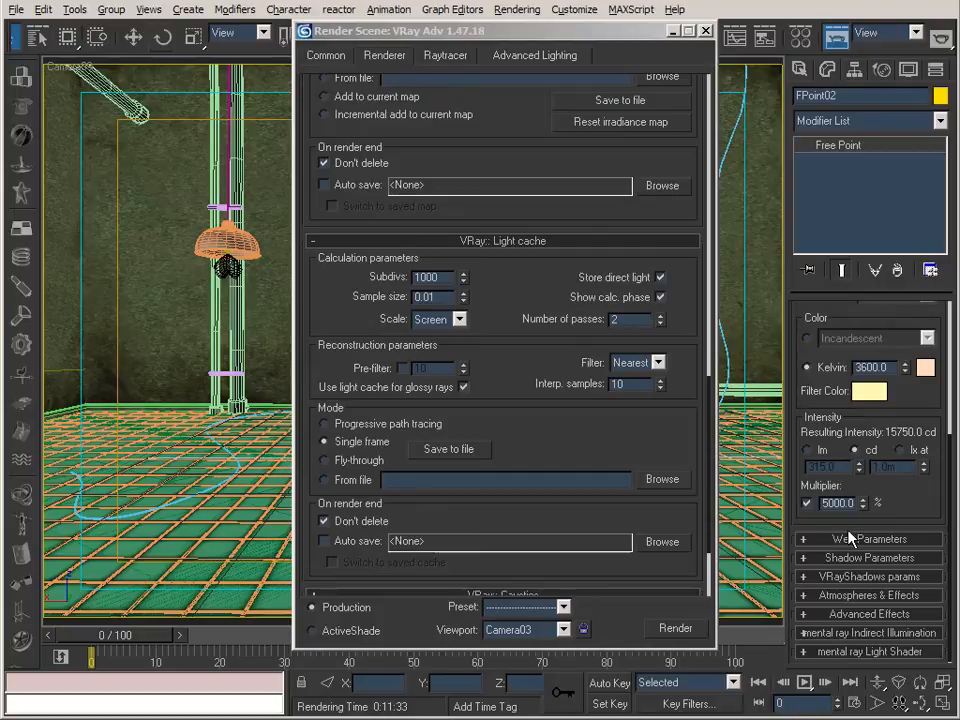
click(852, 558)
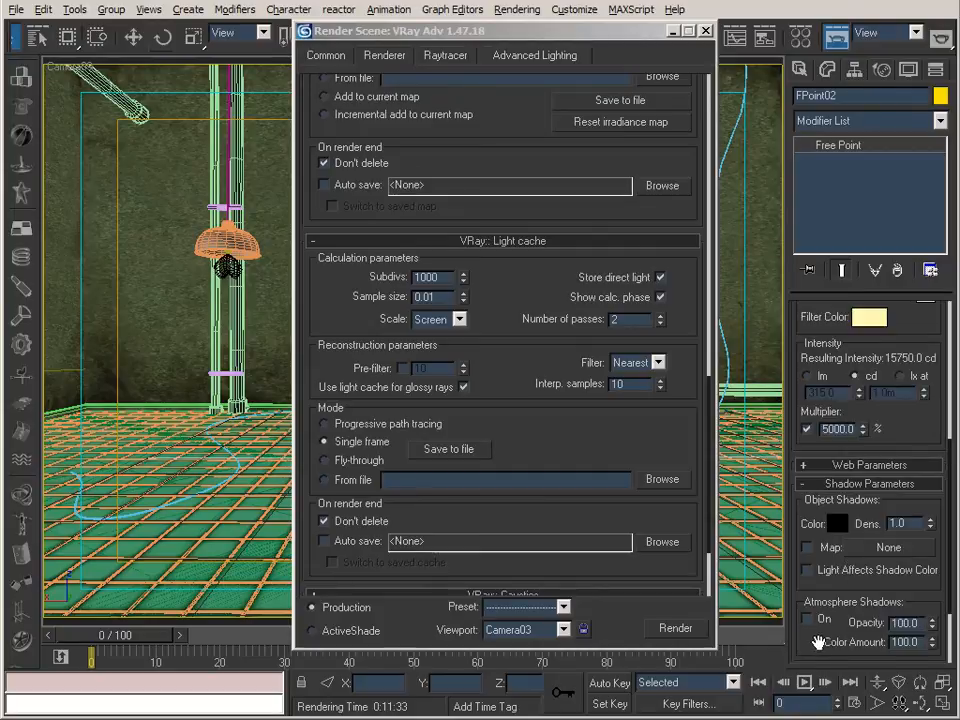
drag(803, 631, 803, 458)
click(851, 576)
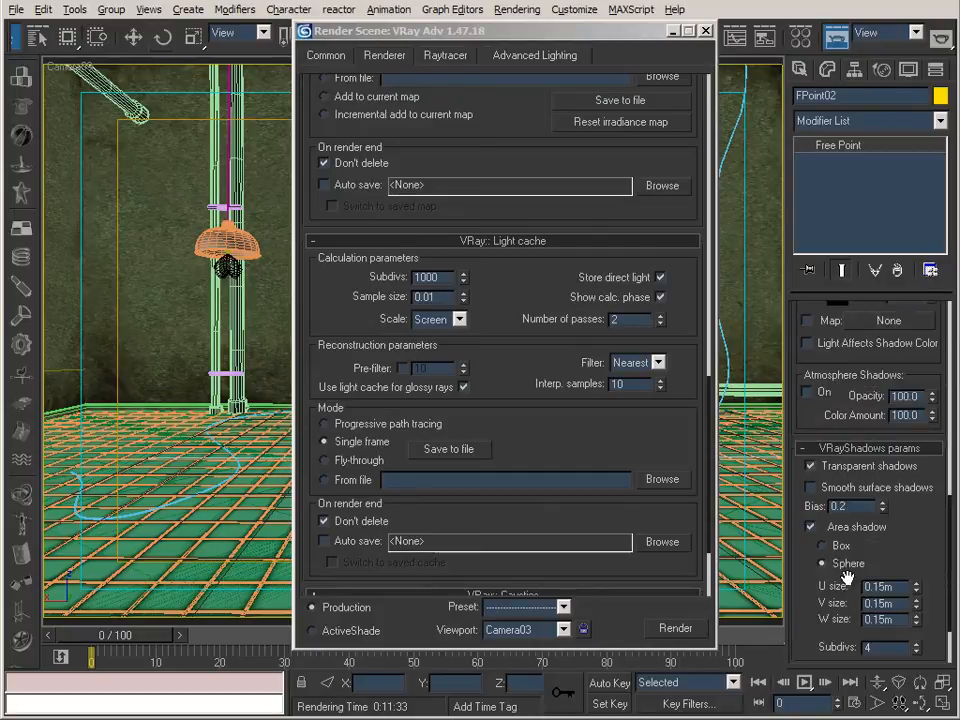
drag(880, 645, 870, 572)
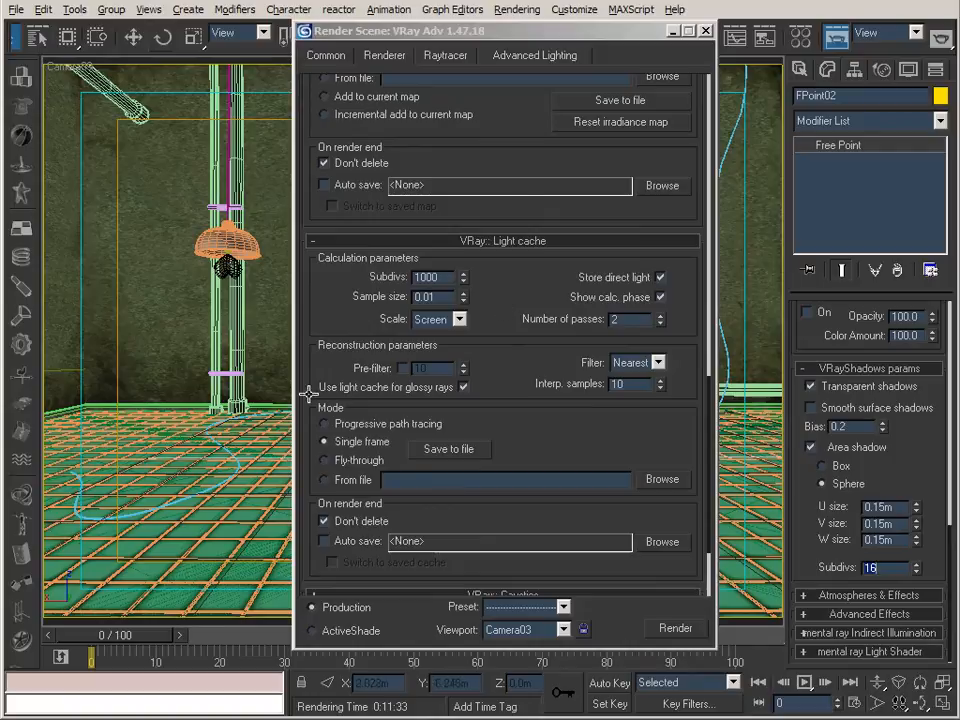
Step: Set the render settings aside and switch to IrfanView to compare the renders 050_TubB_All0000.tif and 060_TubB_End0000.tif
click(675, 30)
key(alt+Tab)
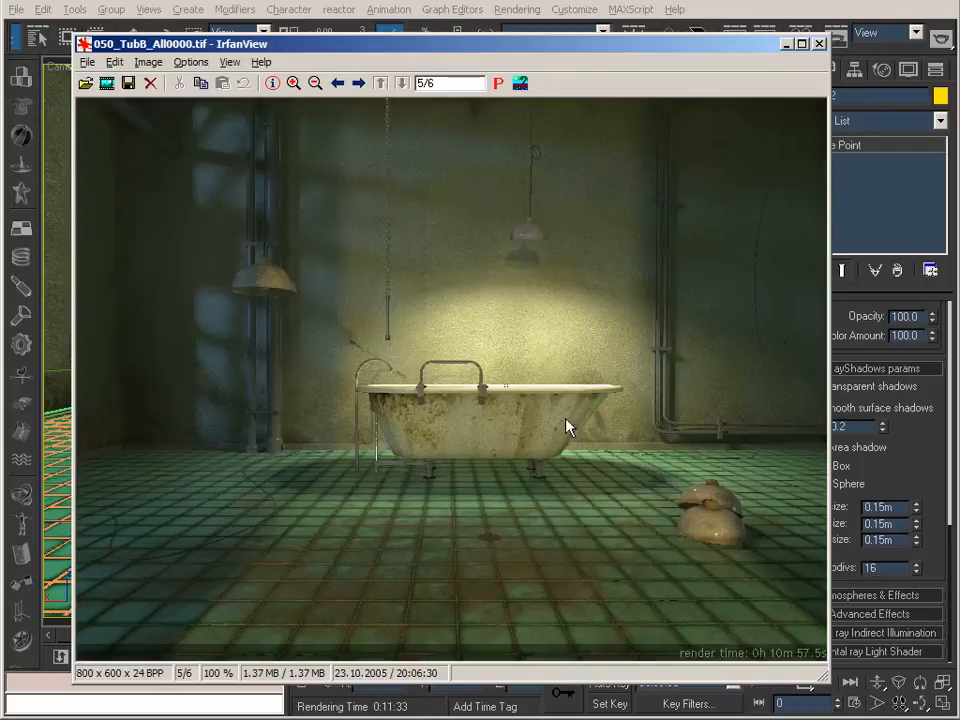
key(space)
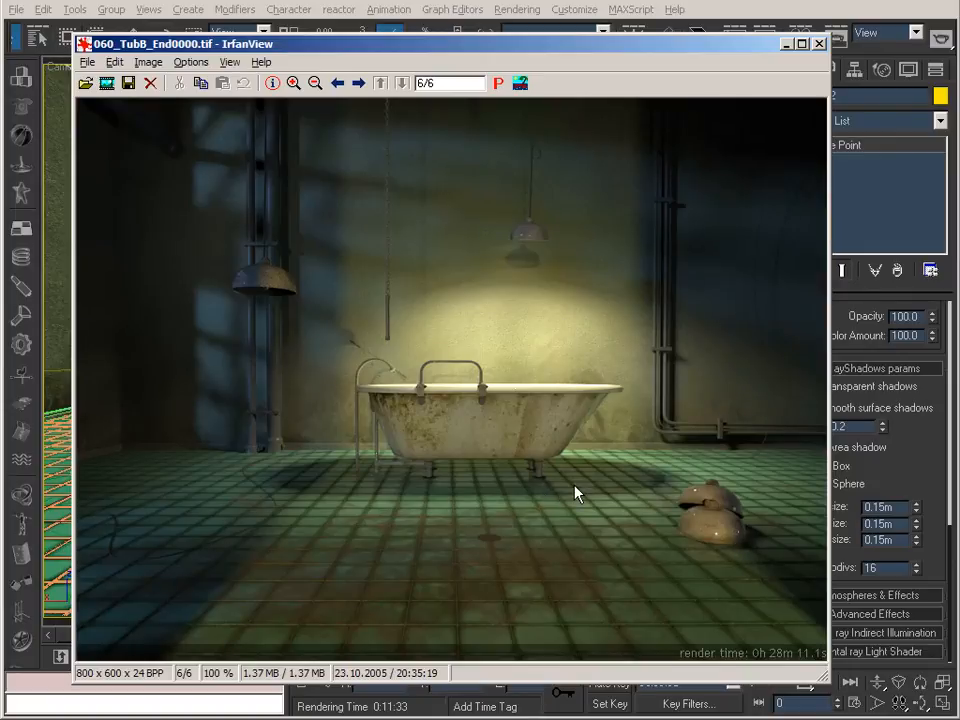
key(Left)
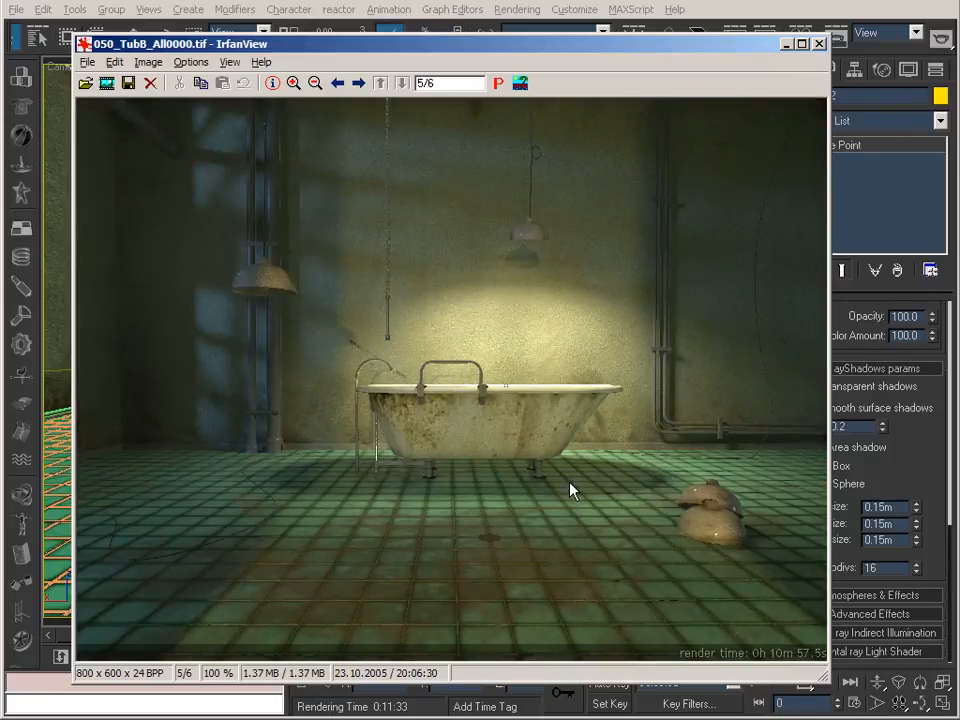
key(Right)
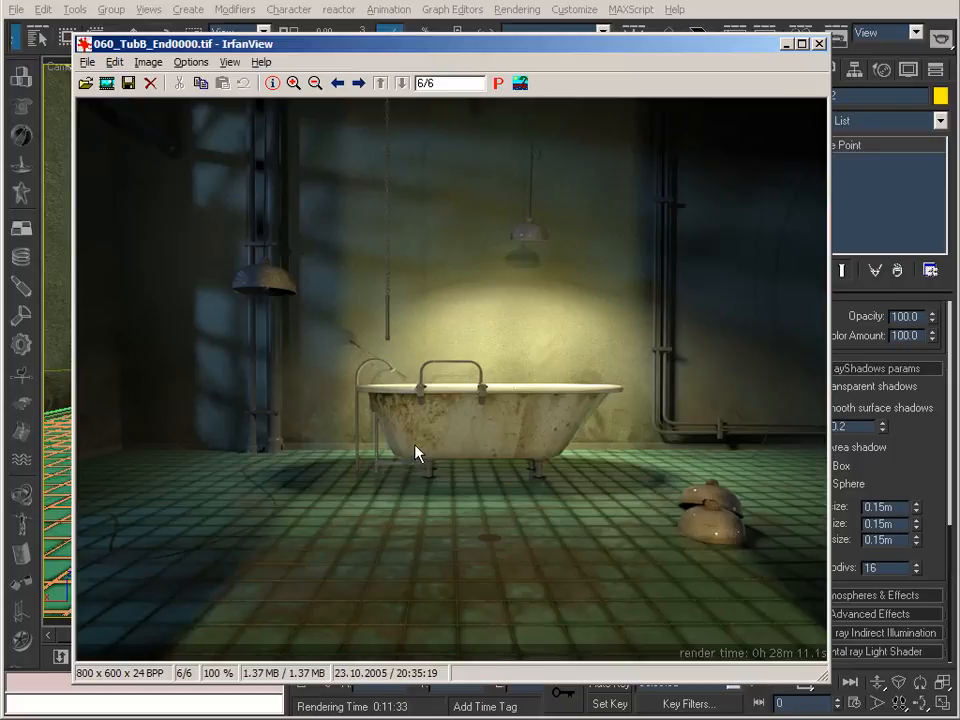
click(788, 45)
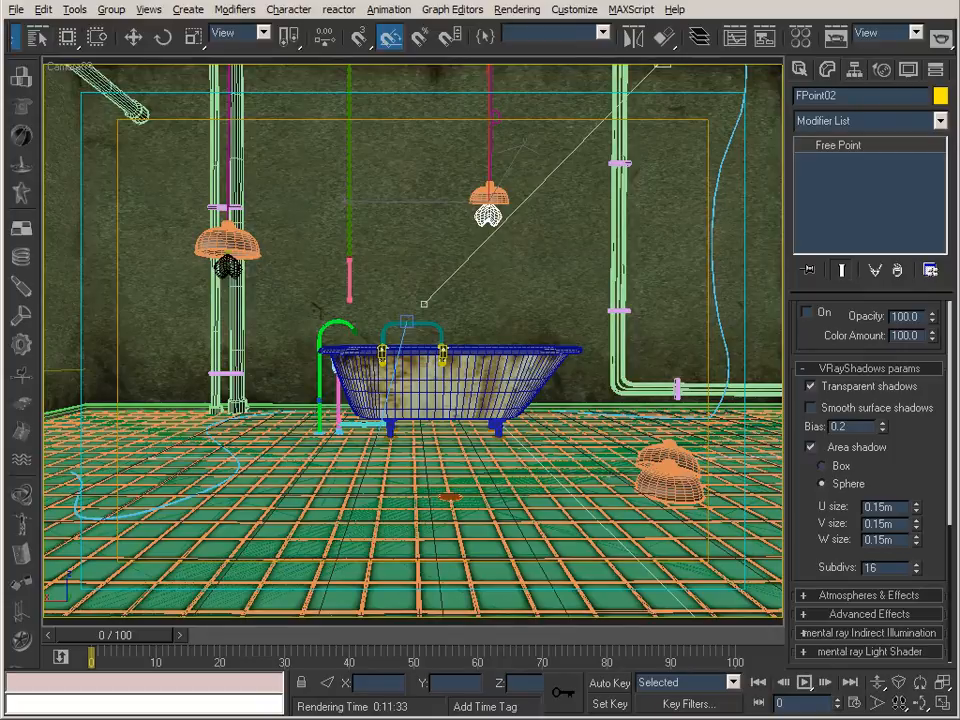
Step: Reopen the render settings and review the indirect illumination post-processing, bounce, irradiance map and image sampler values
key(F10)
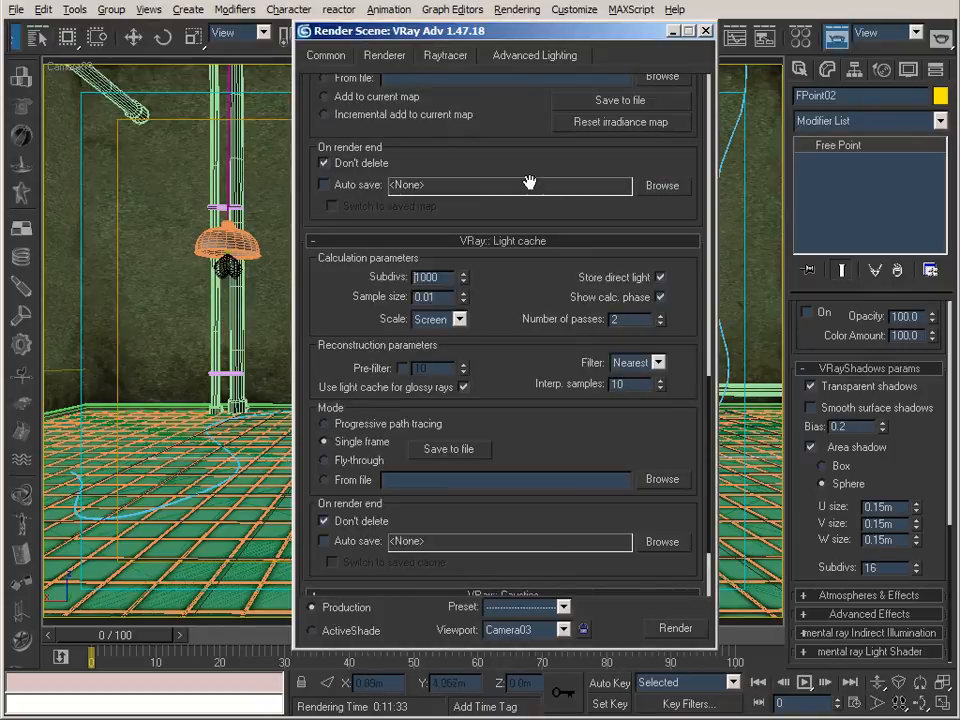
drag(400, 137, 530, 632)
drag(666, 321, 669, 525)
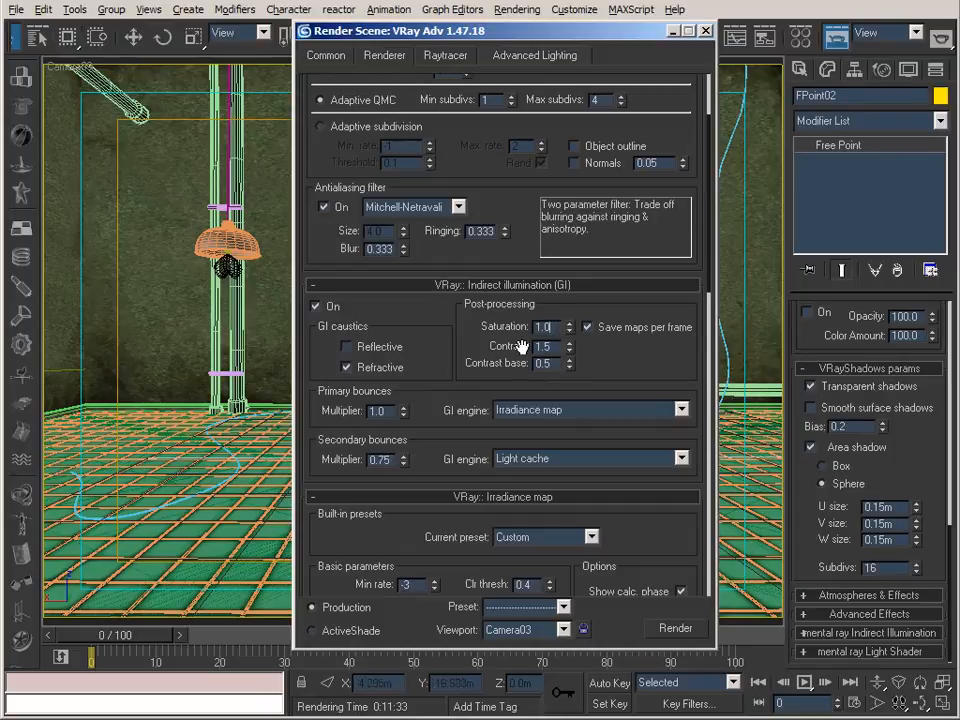
click(548, 329)
drag(660, 377, 671, 134)
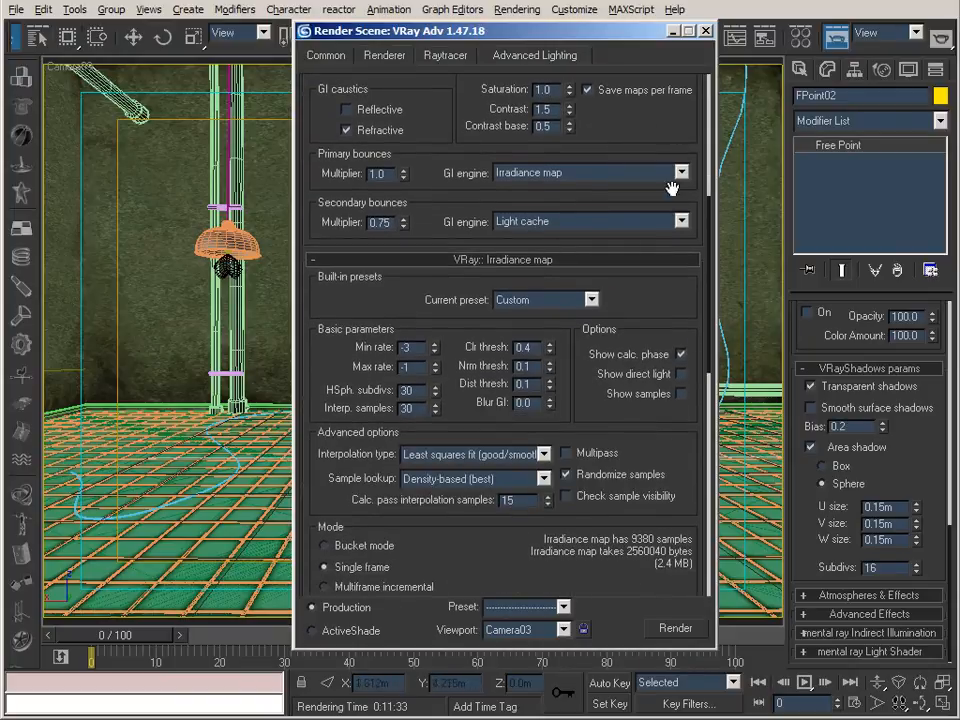
drag(492, 589, 497, 670)
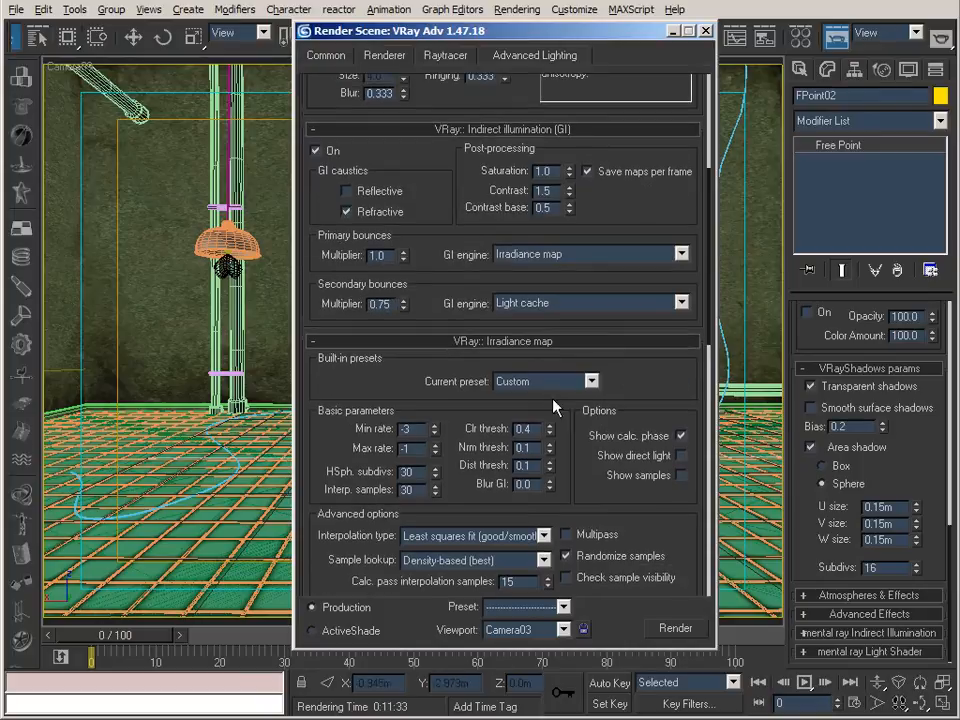
drag(478, 160, 623, 446)
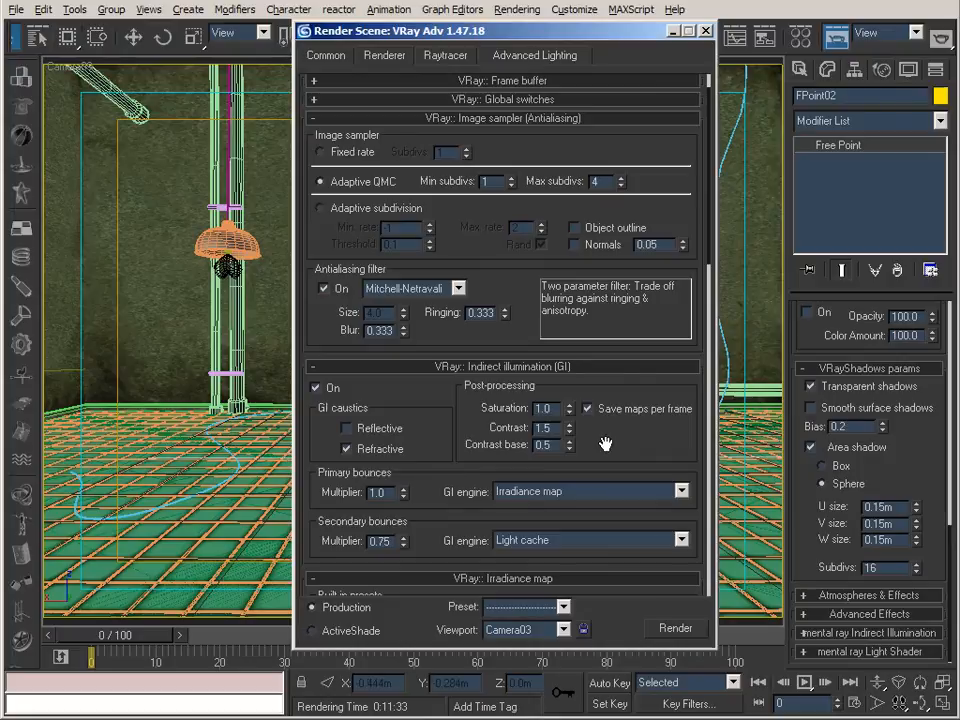
drag(605, 443, 600, 409)
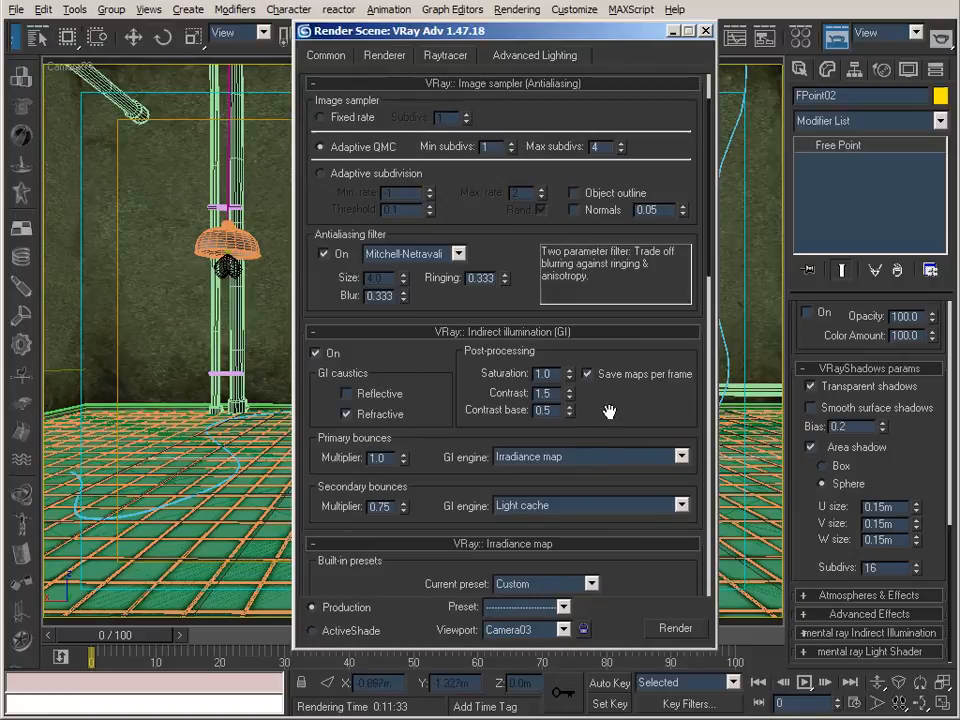
click(675, 31)
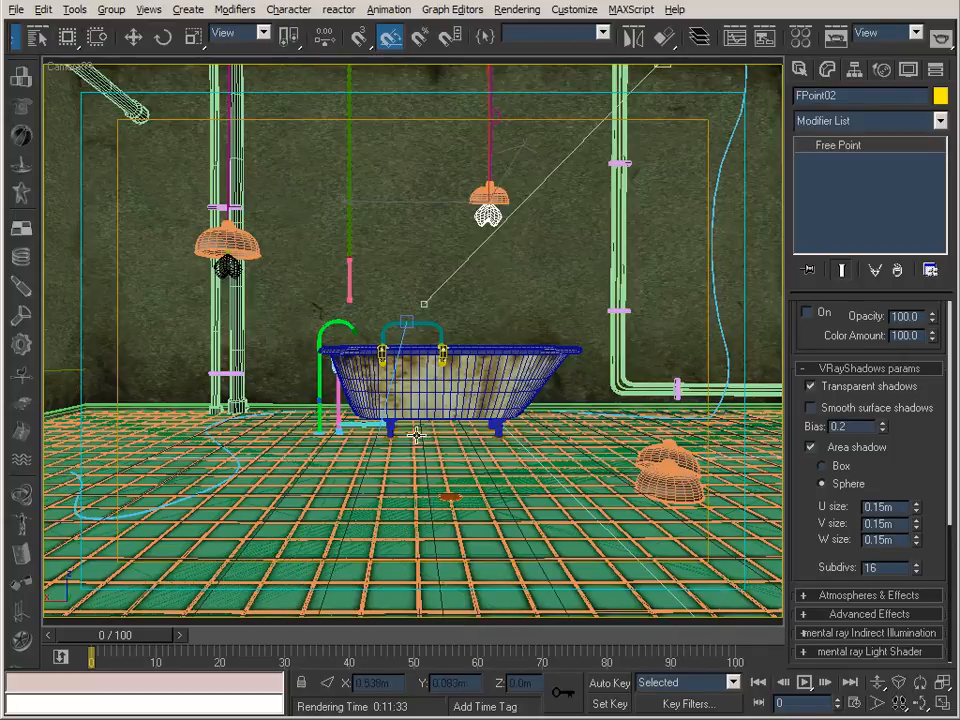
drag(415, 432, 458, 503)
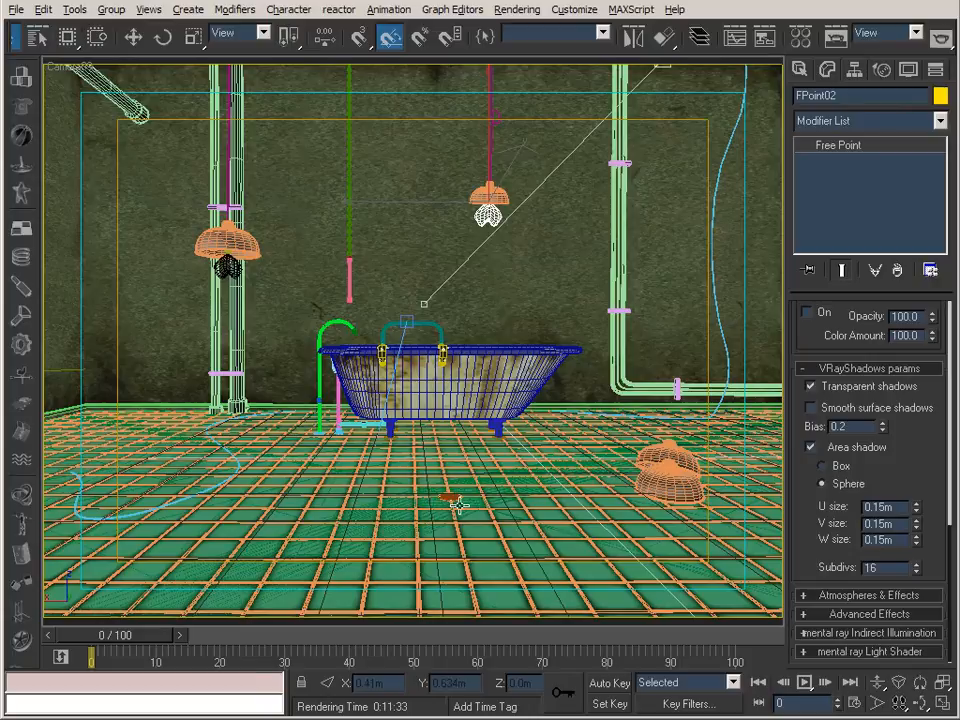